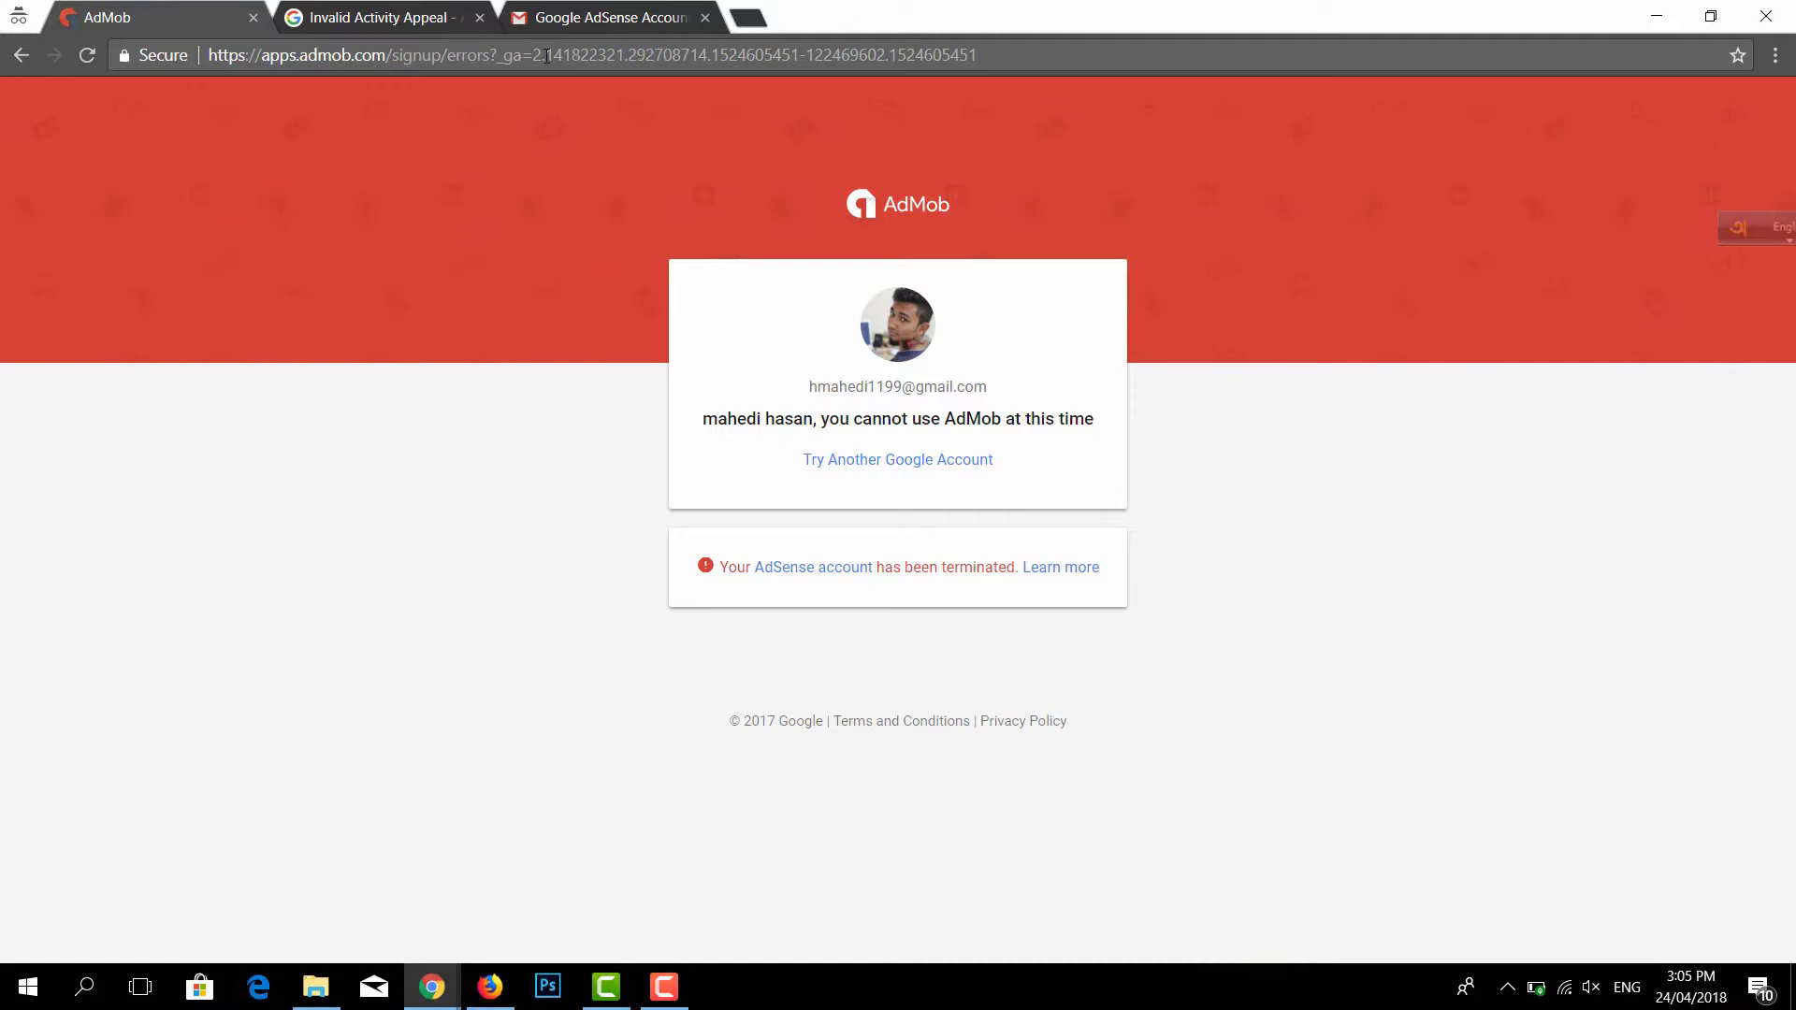
Read the Google AdSense Account Disabled email in Gmail, then return to the Invalid Activity Appeal page
left_click(375, 16)
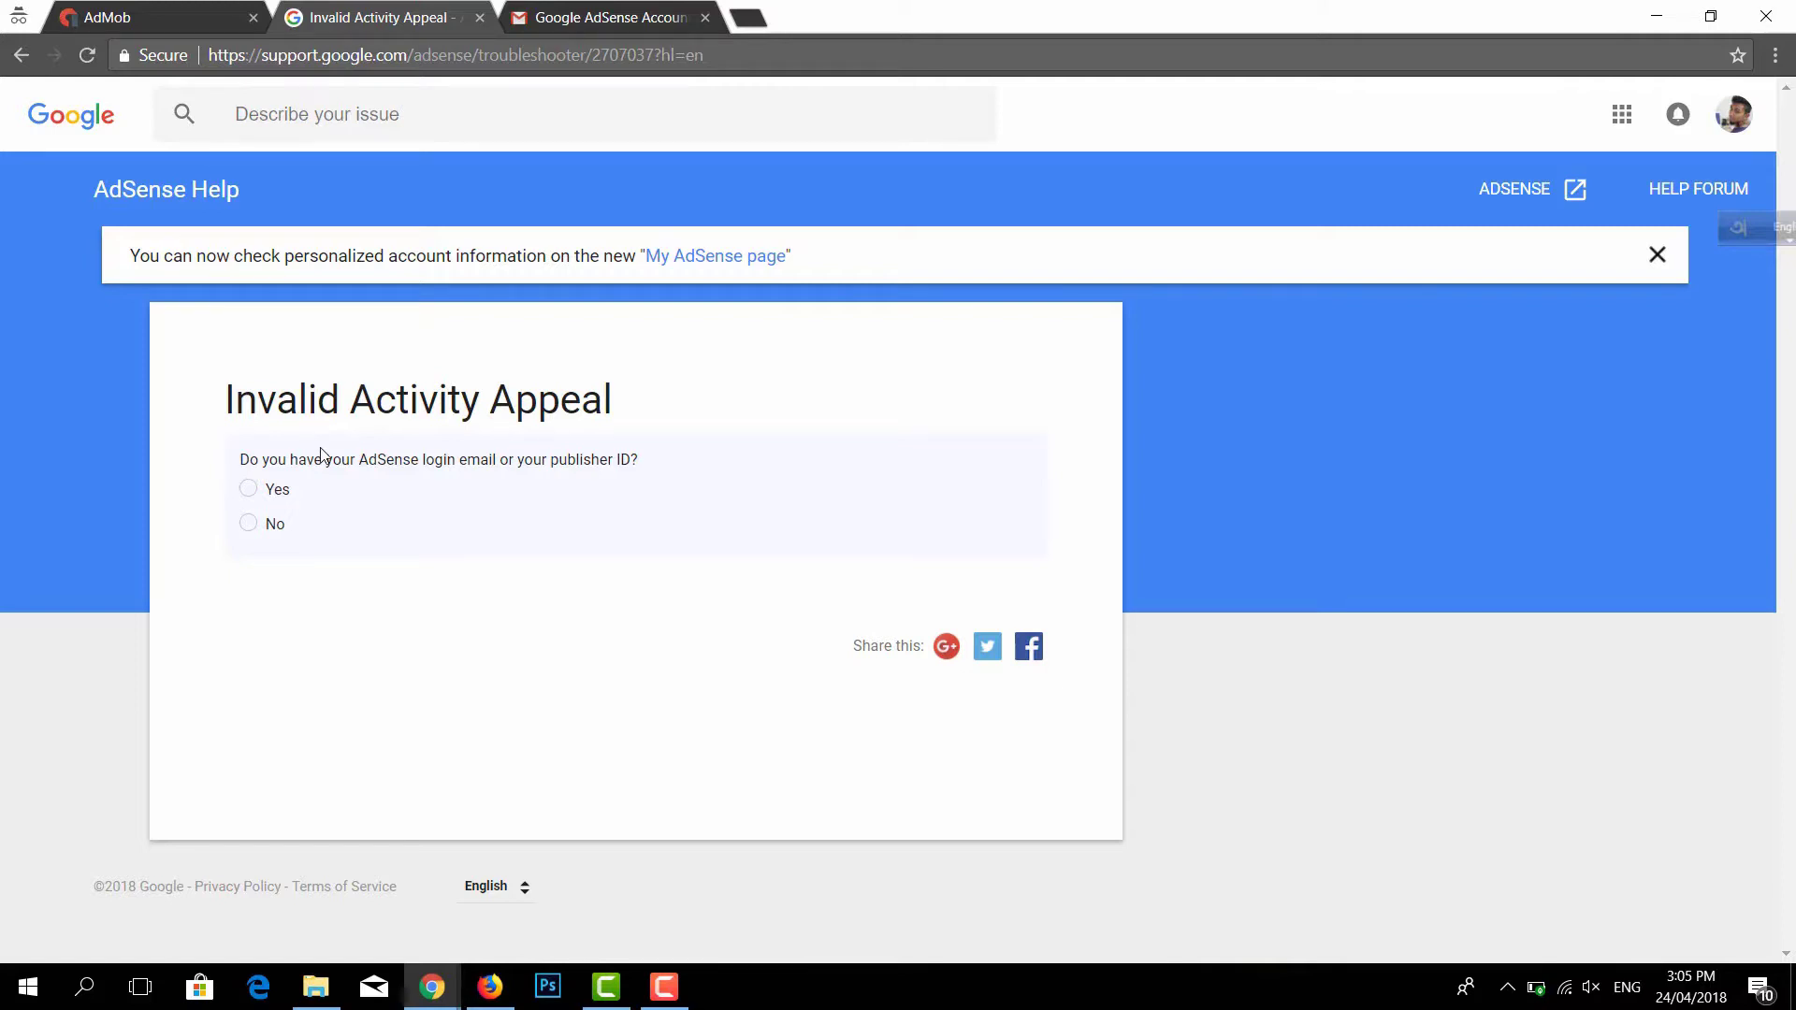
left_click(538, 15)
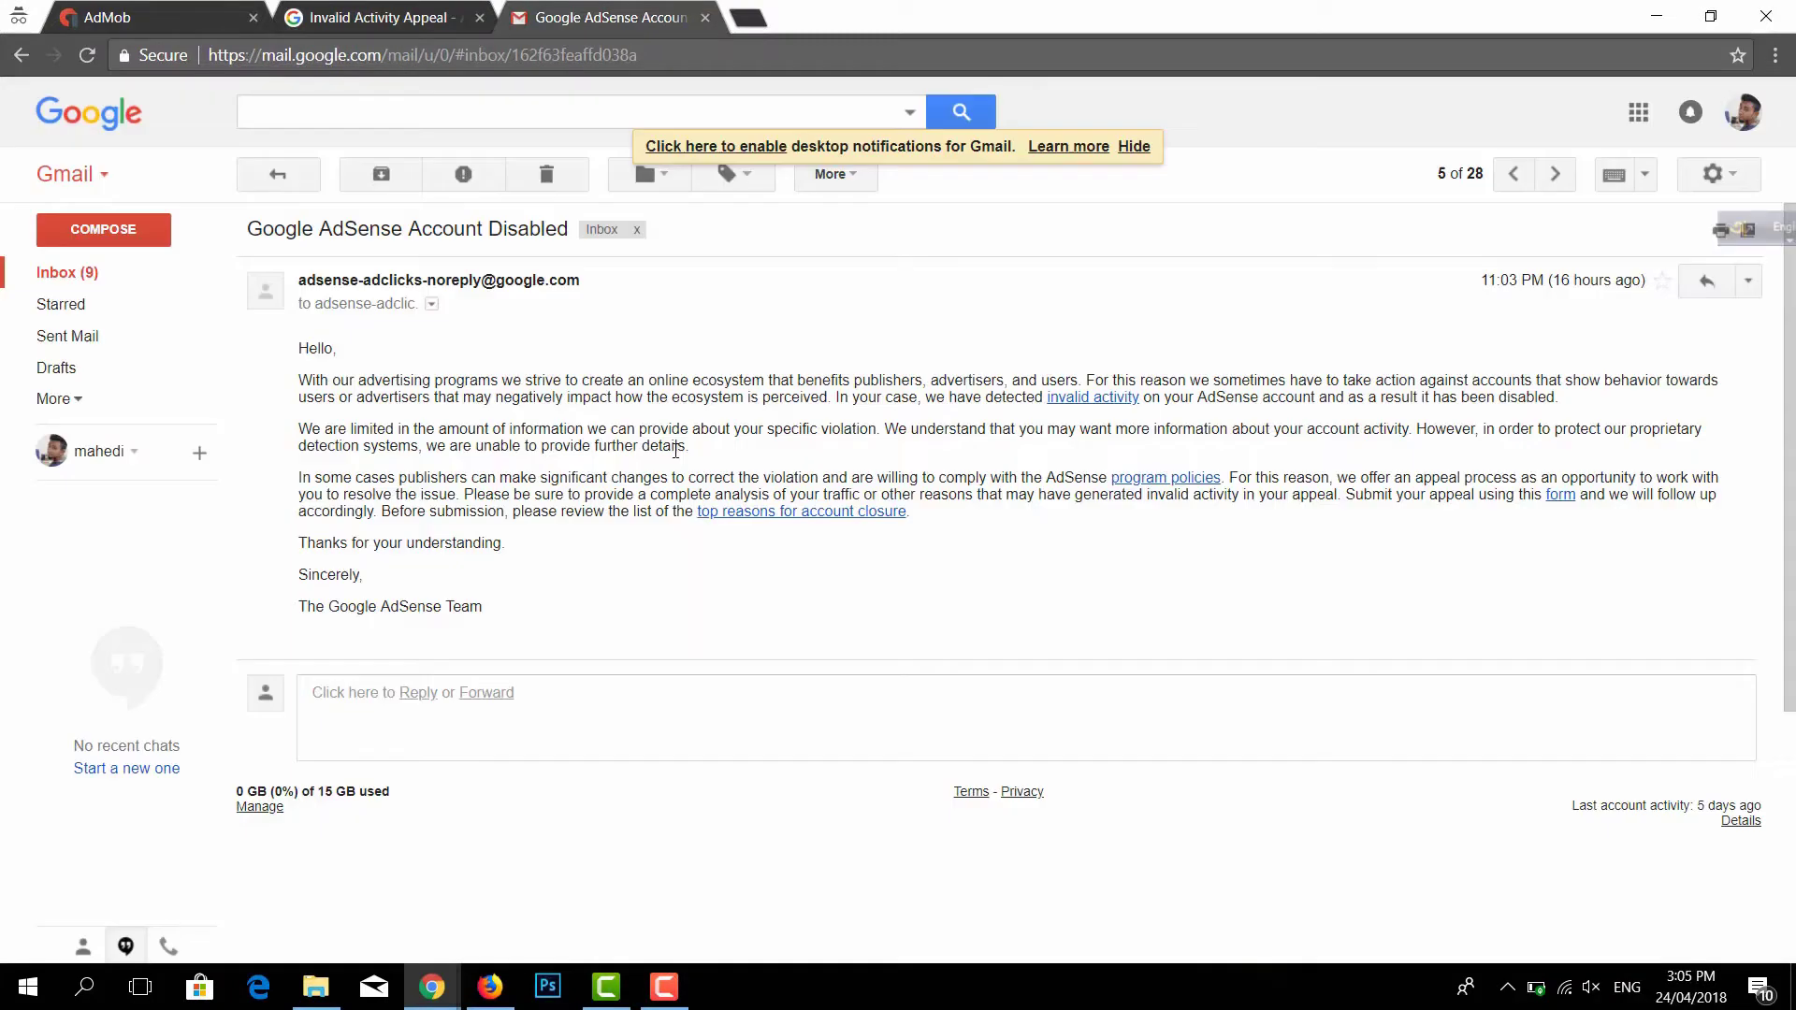
left_click(100, 272)
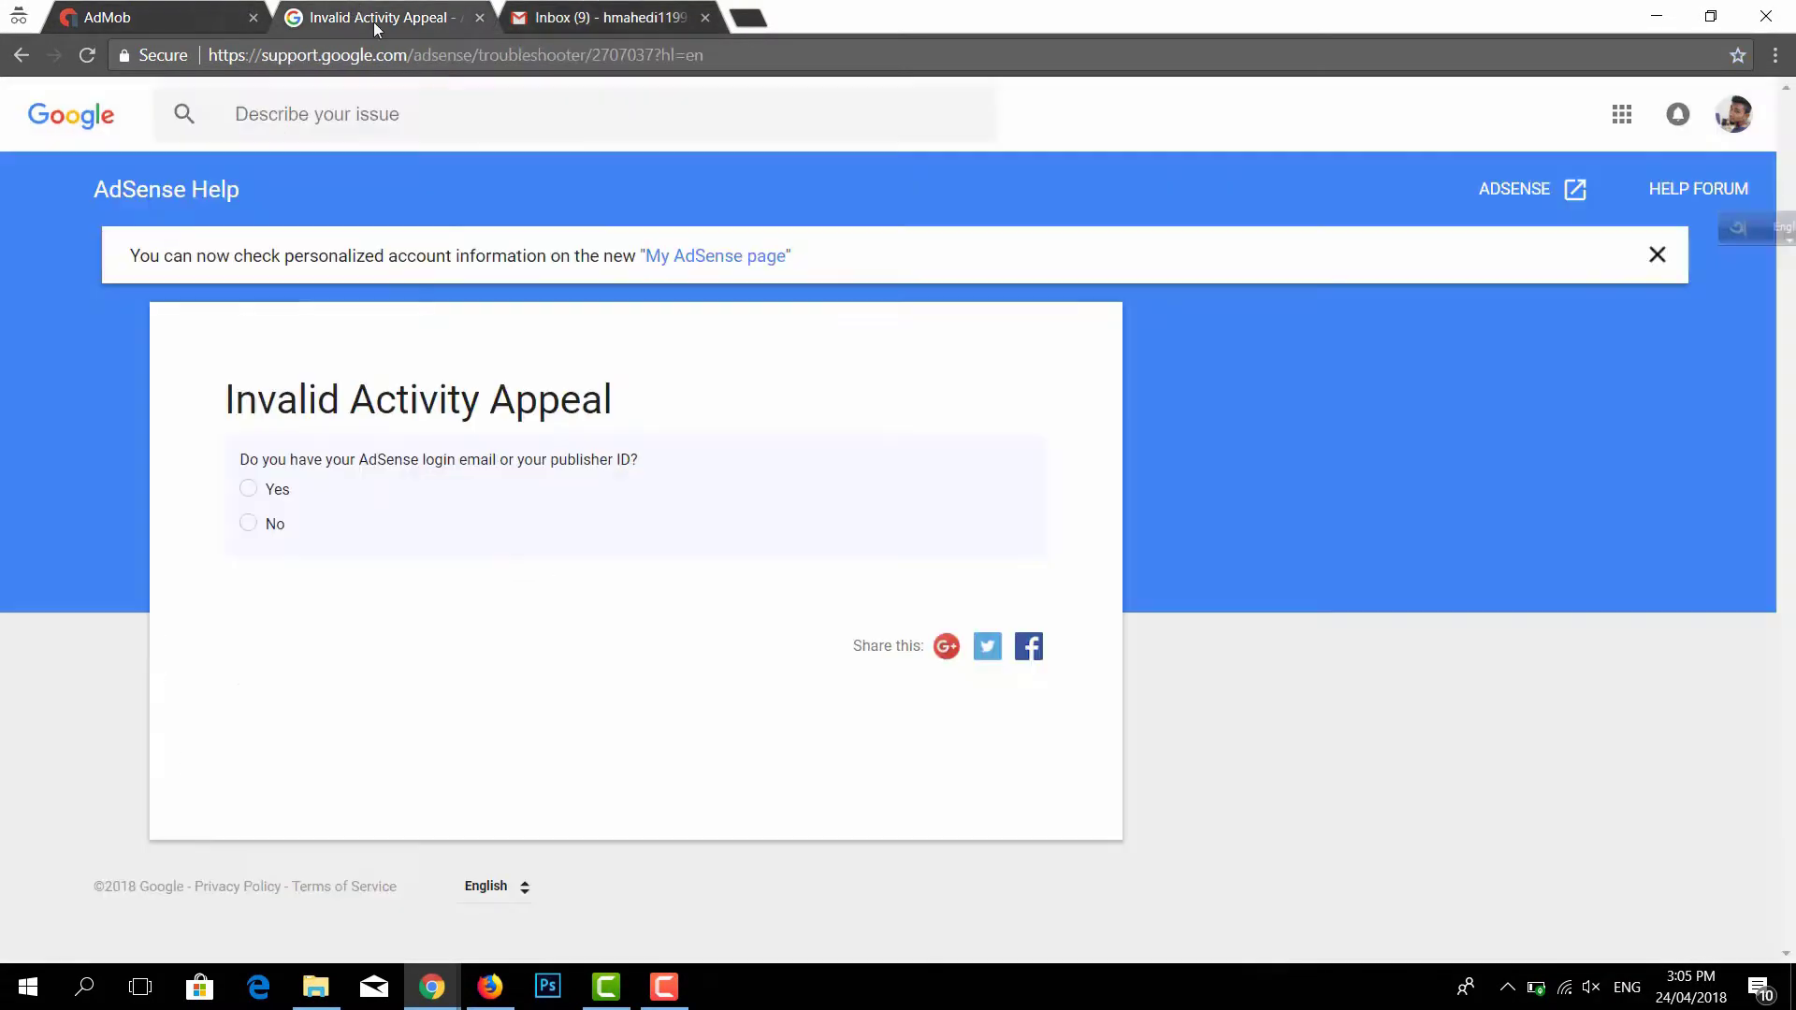
left_click(358, 13)
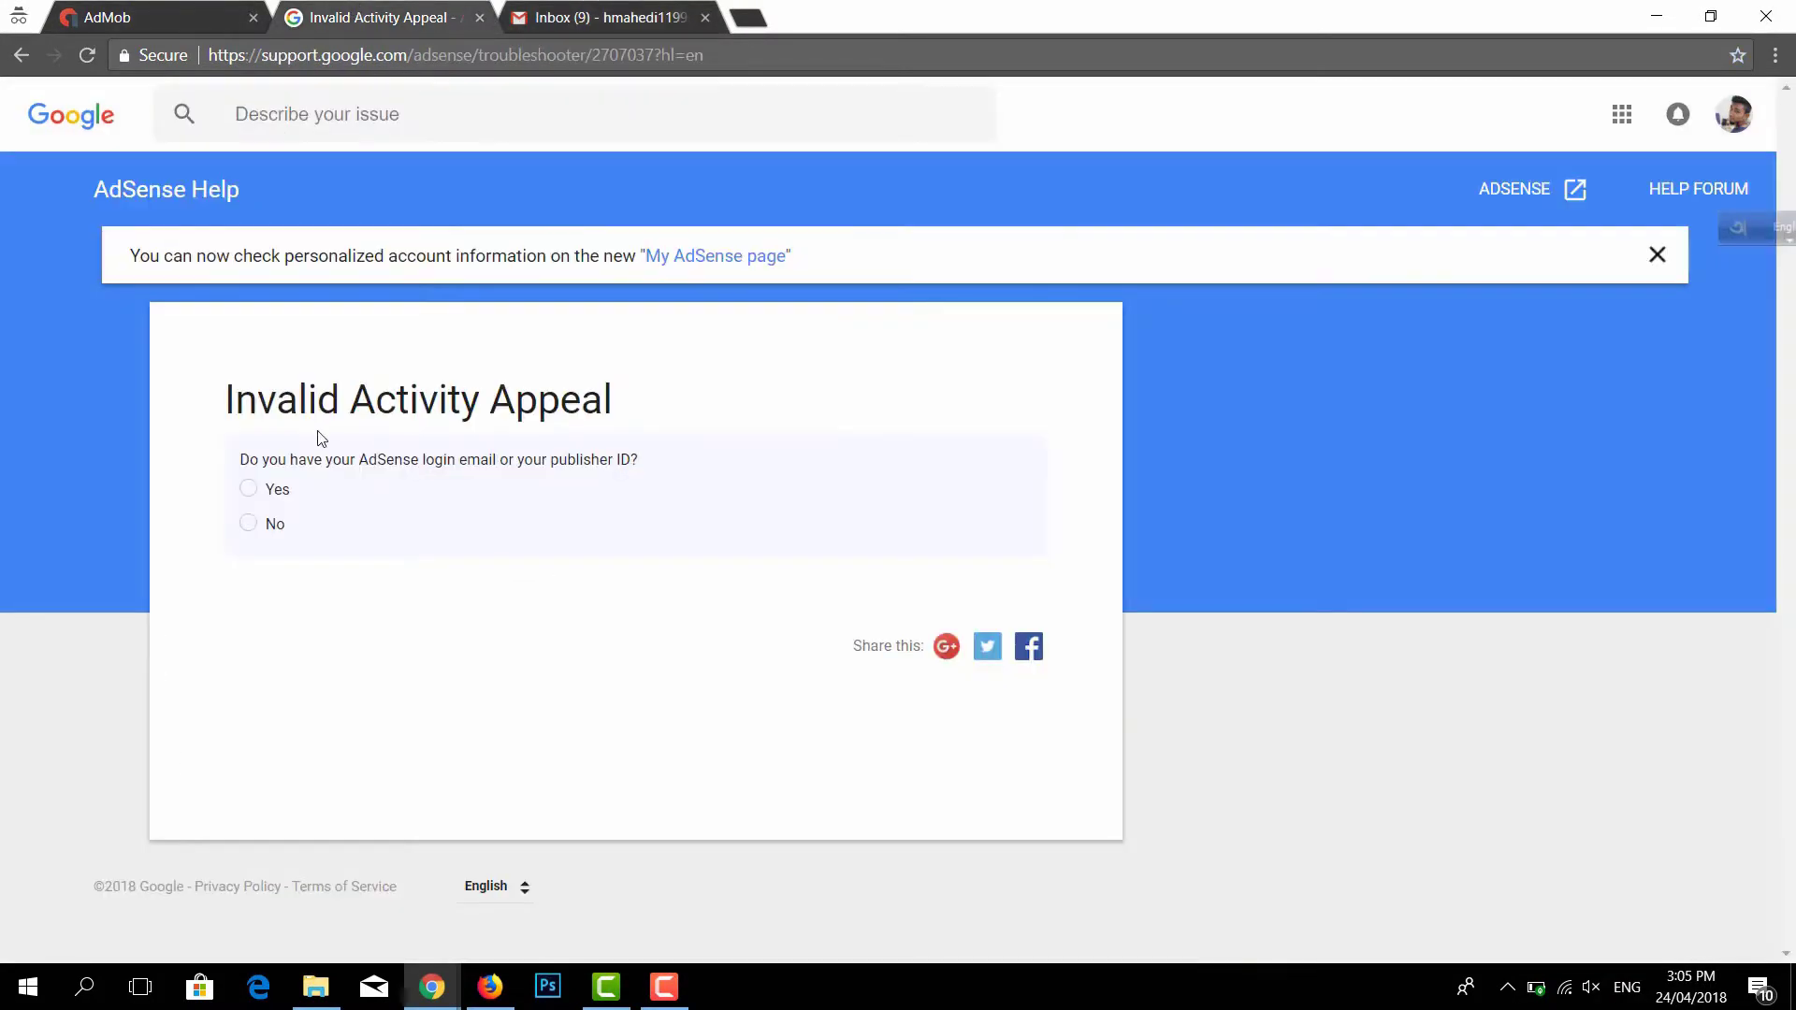
Answer Yes, Yes and No to the three troubleshooter questions and open the Invalid traffic appeal form
left_click(285, 493)
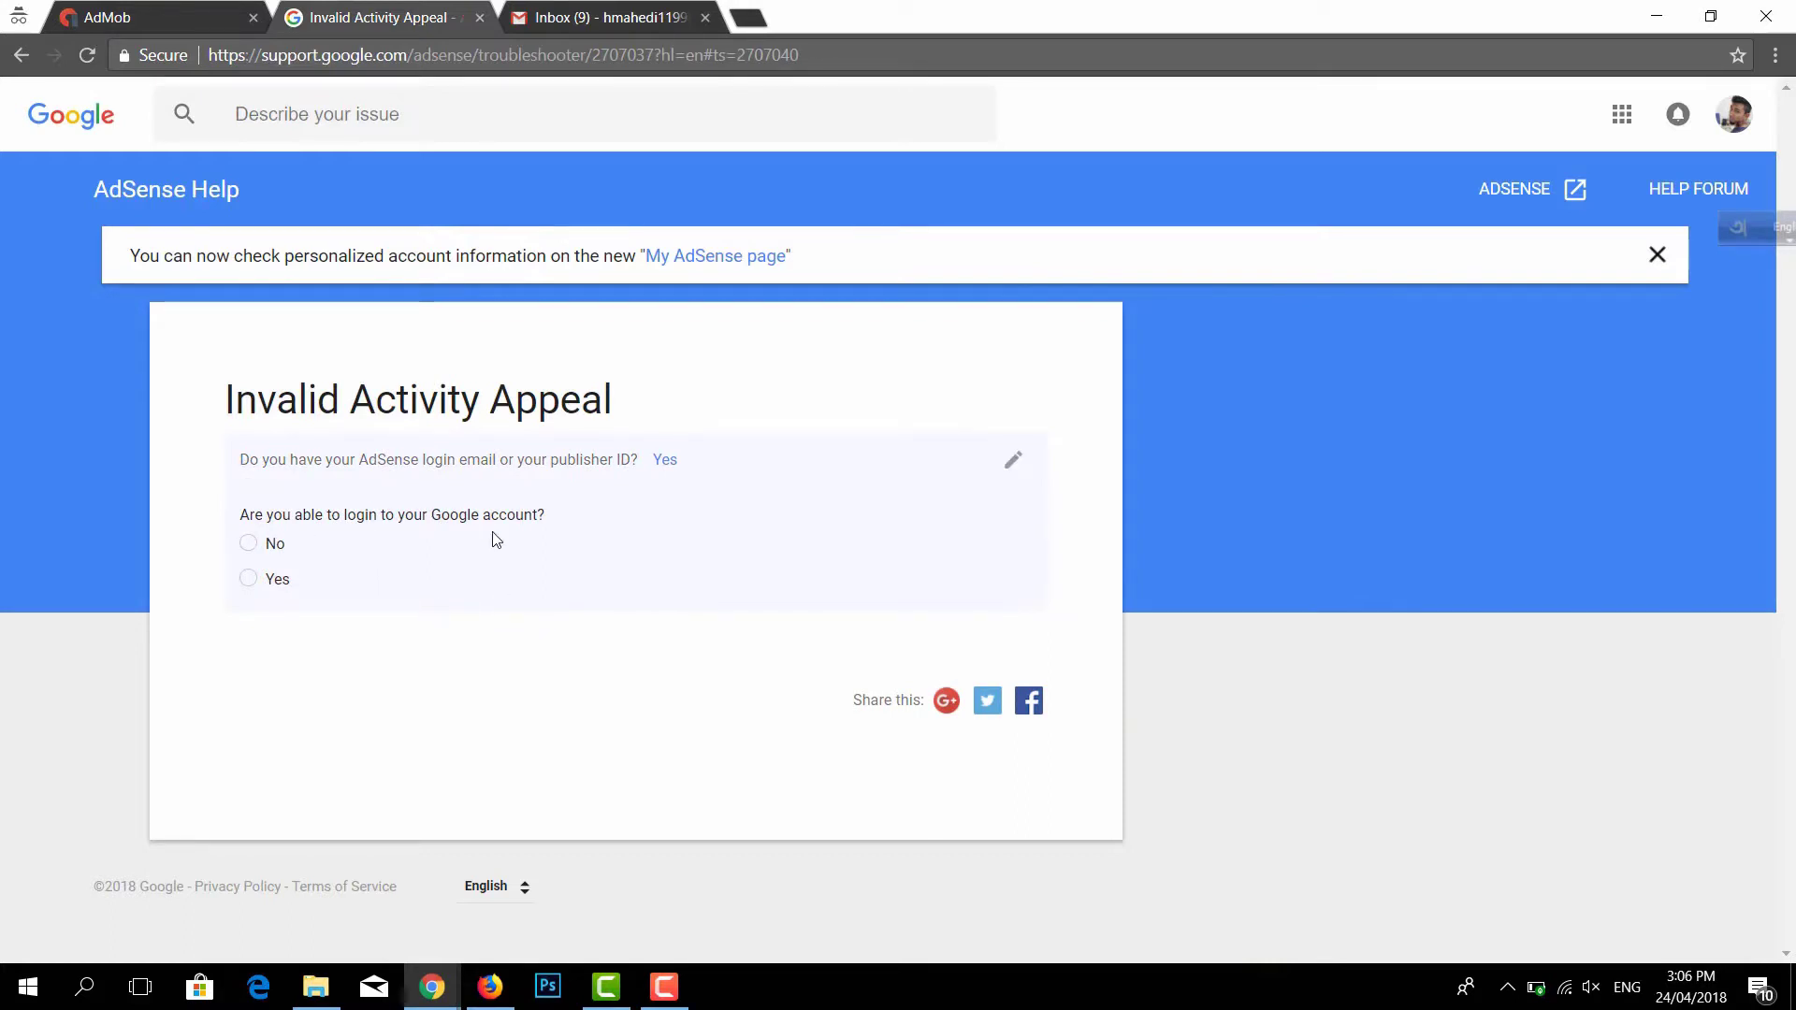
left_click(283, 589)
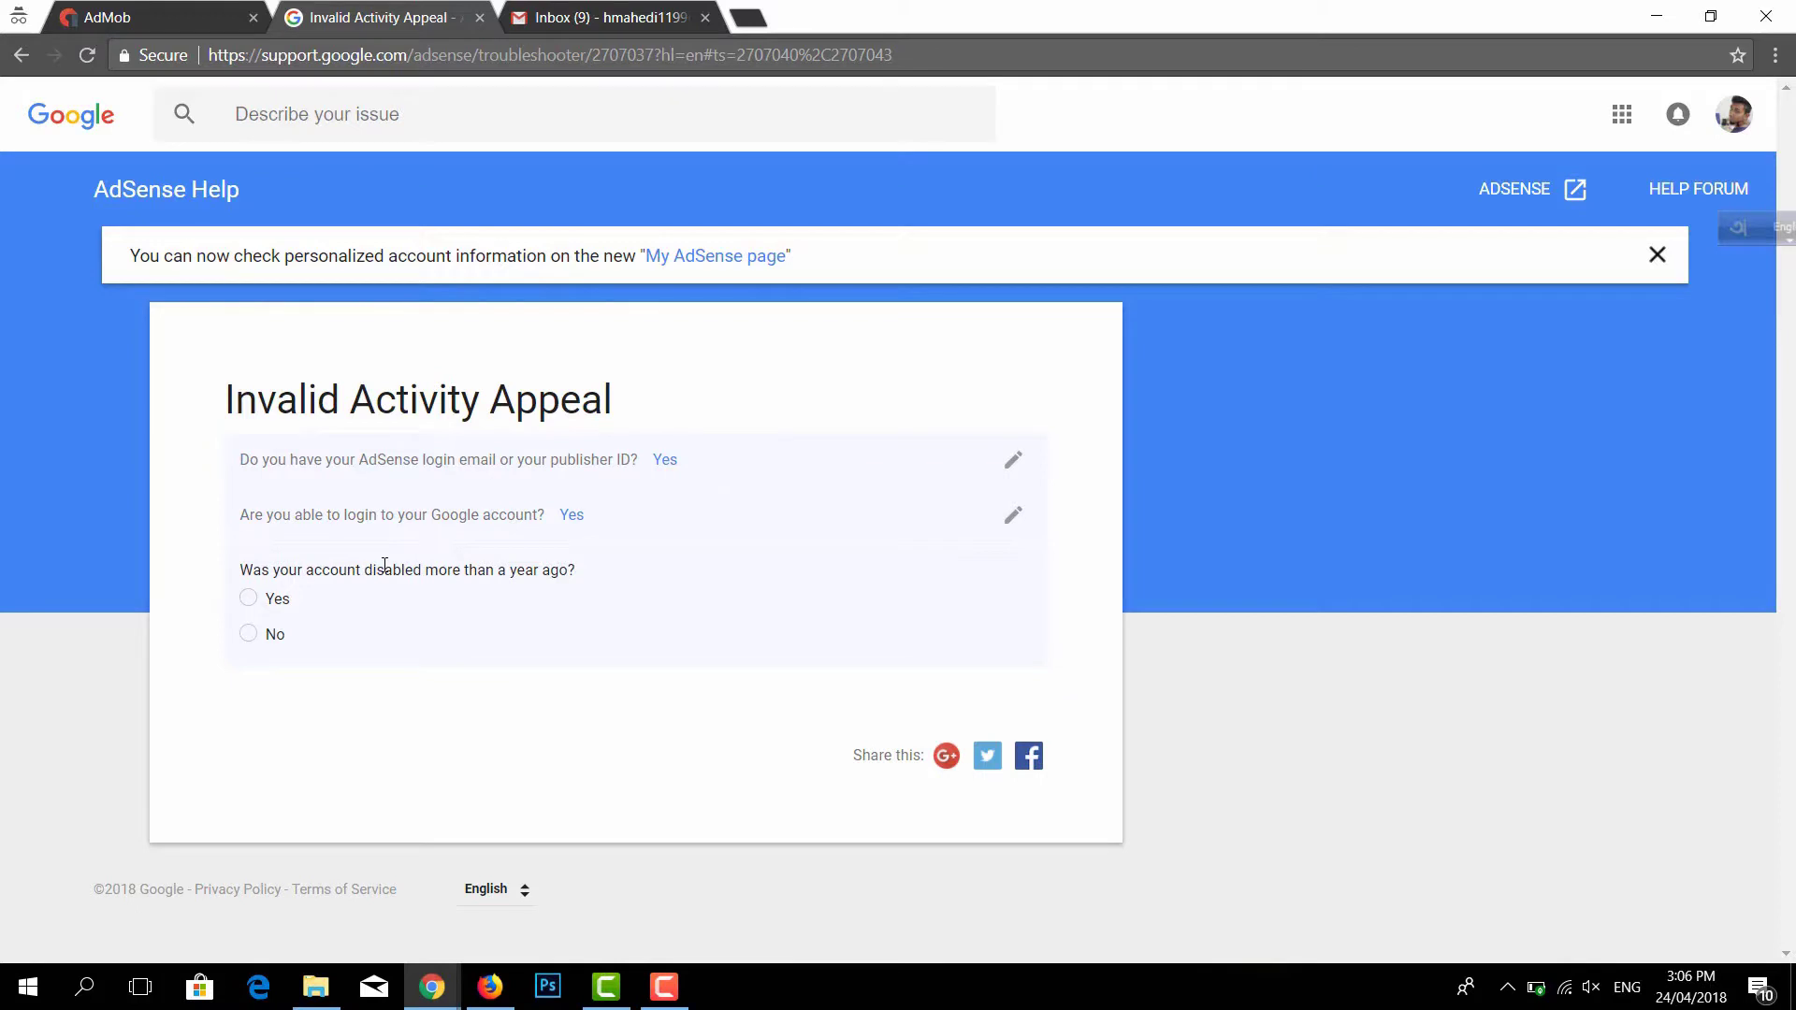
left_click(249, 635)
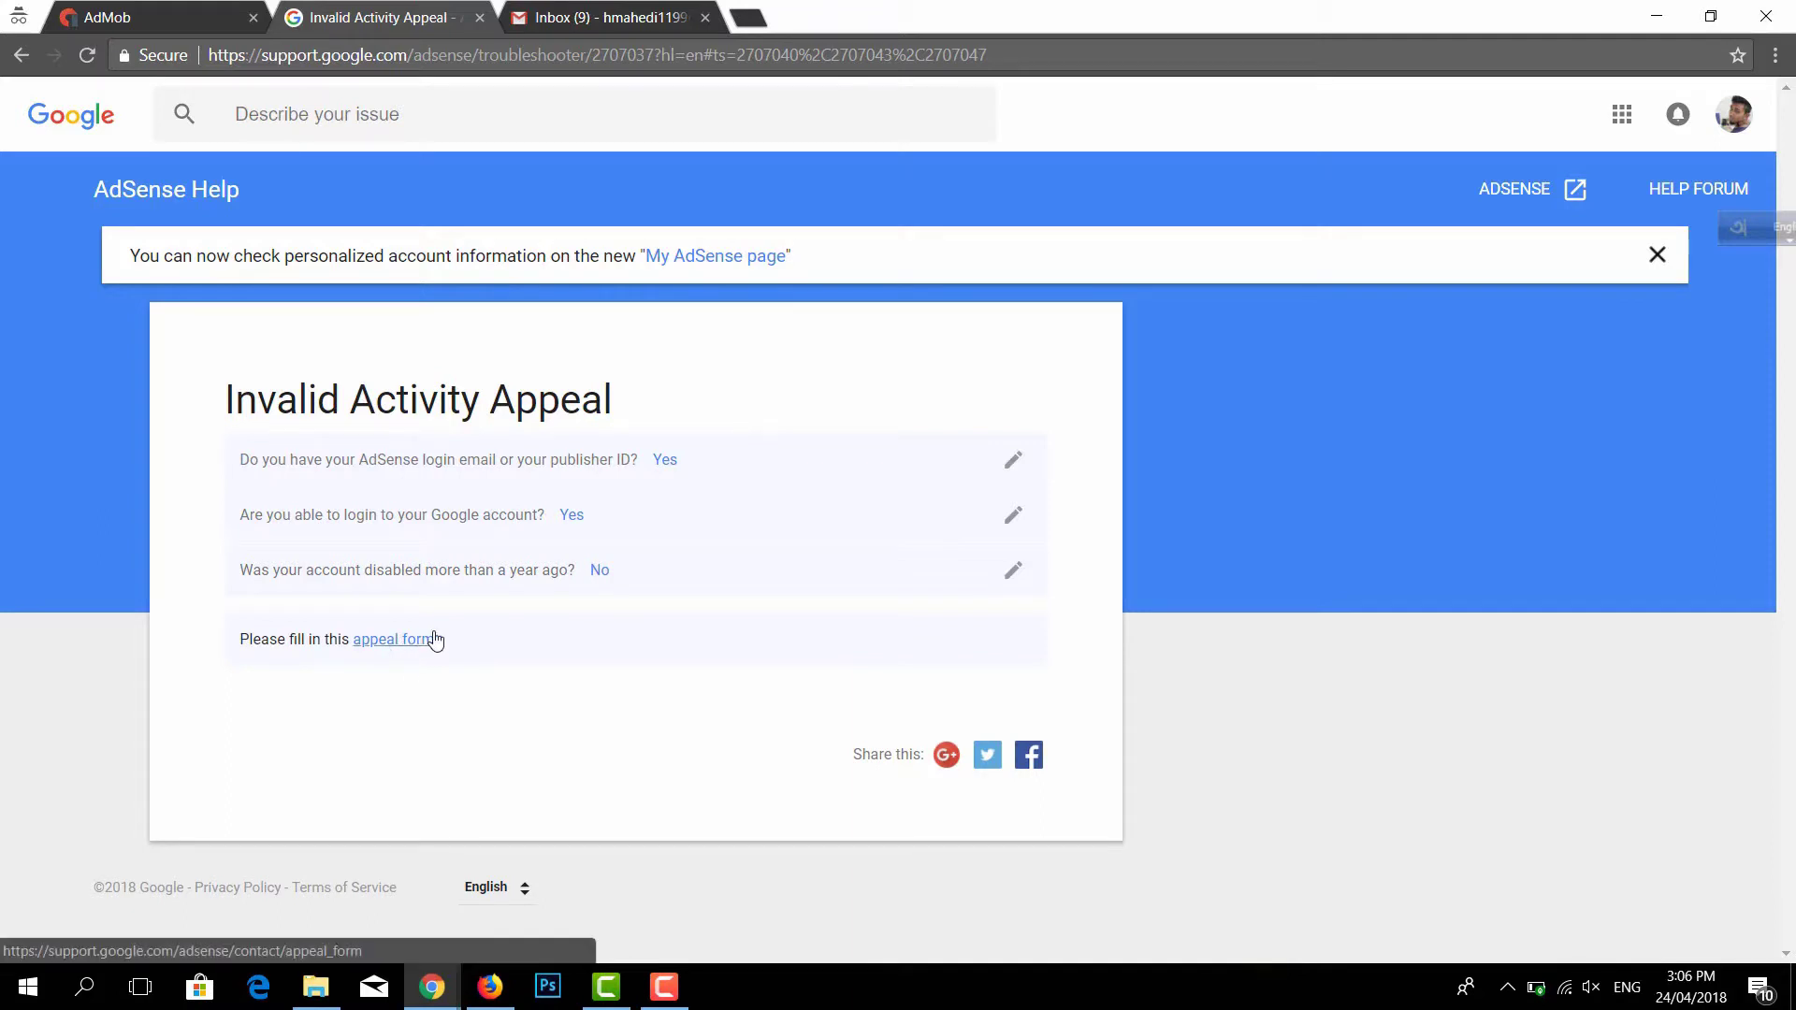
left_click(410, 645)
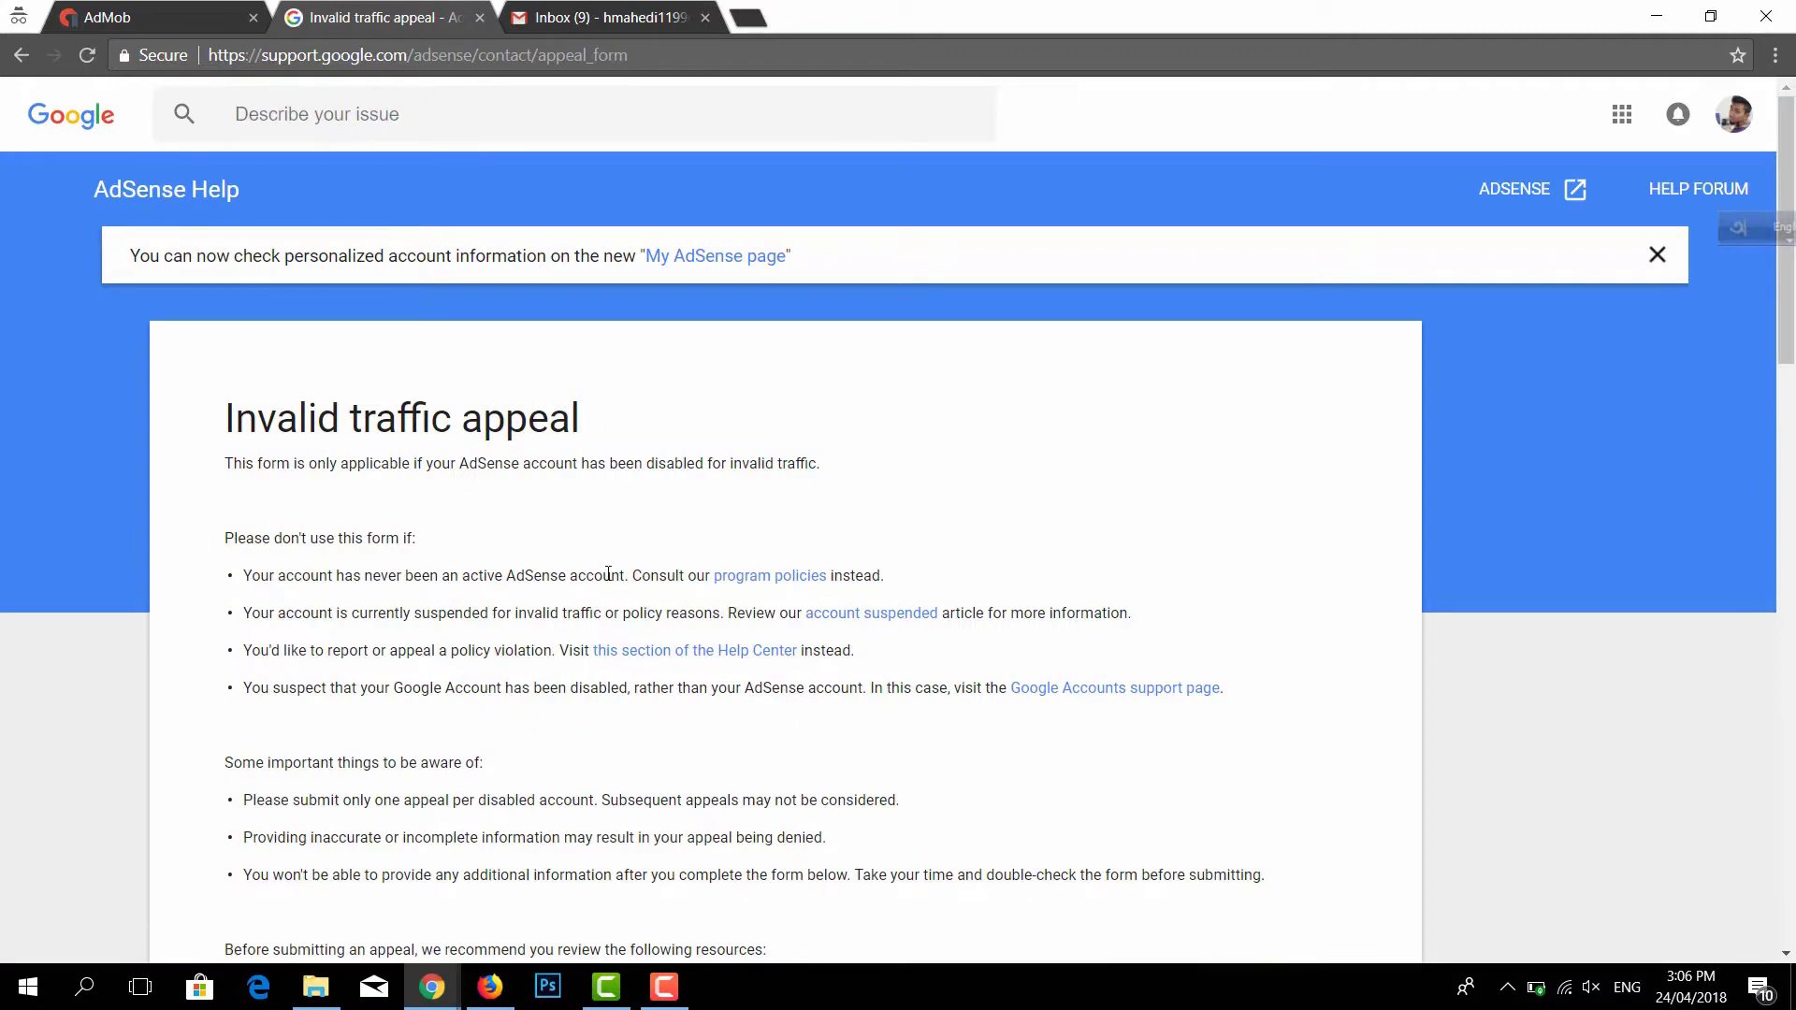
Scroll through the Invalid traffic appeal form's guidance and blank fields before going to the AdMob page
scroll(609, 573, "down", 4)
scroll(560, 339, "up", 1)
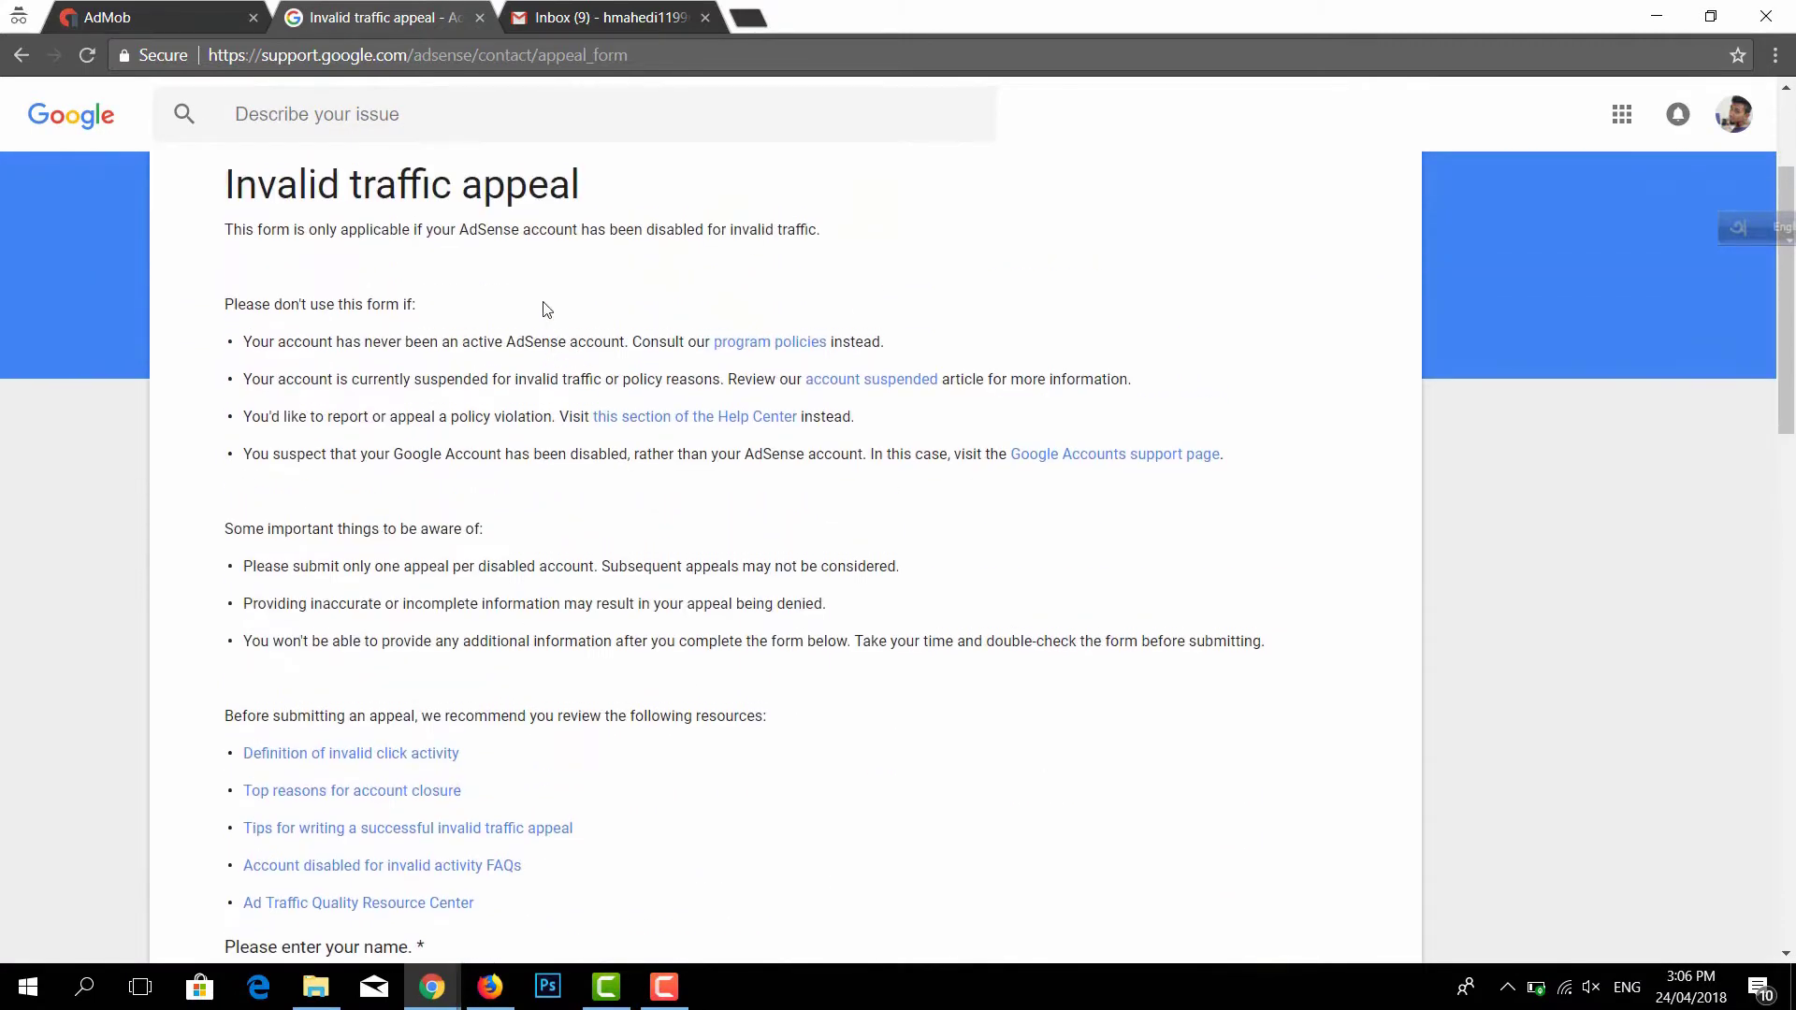
scroll(547, 309, "down", 9)
scroll(261, 381, "up", 3)
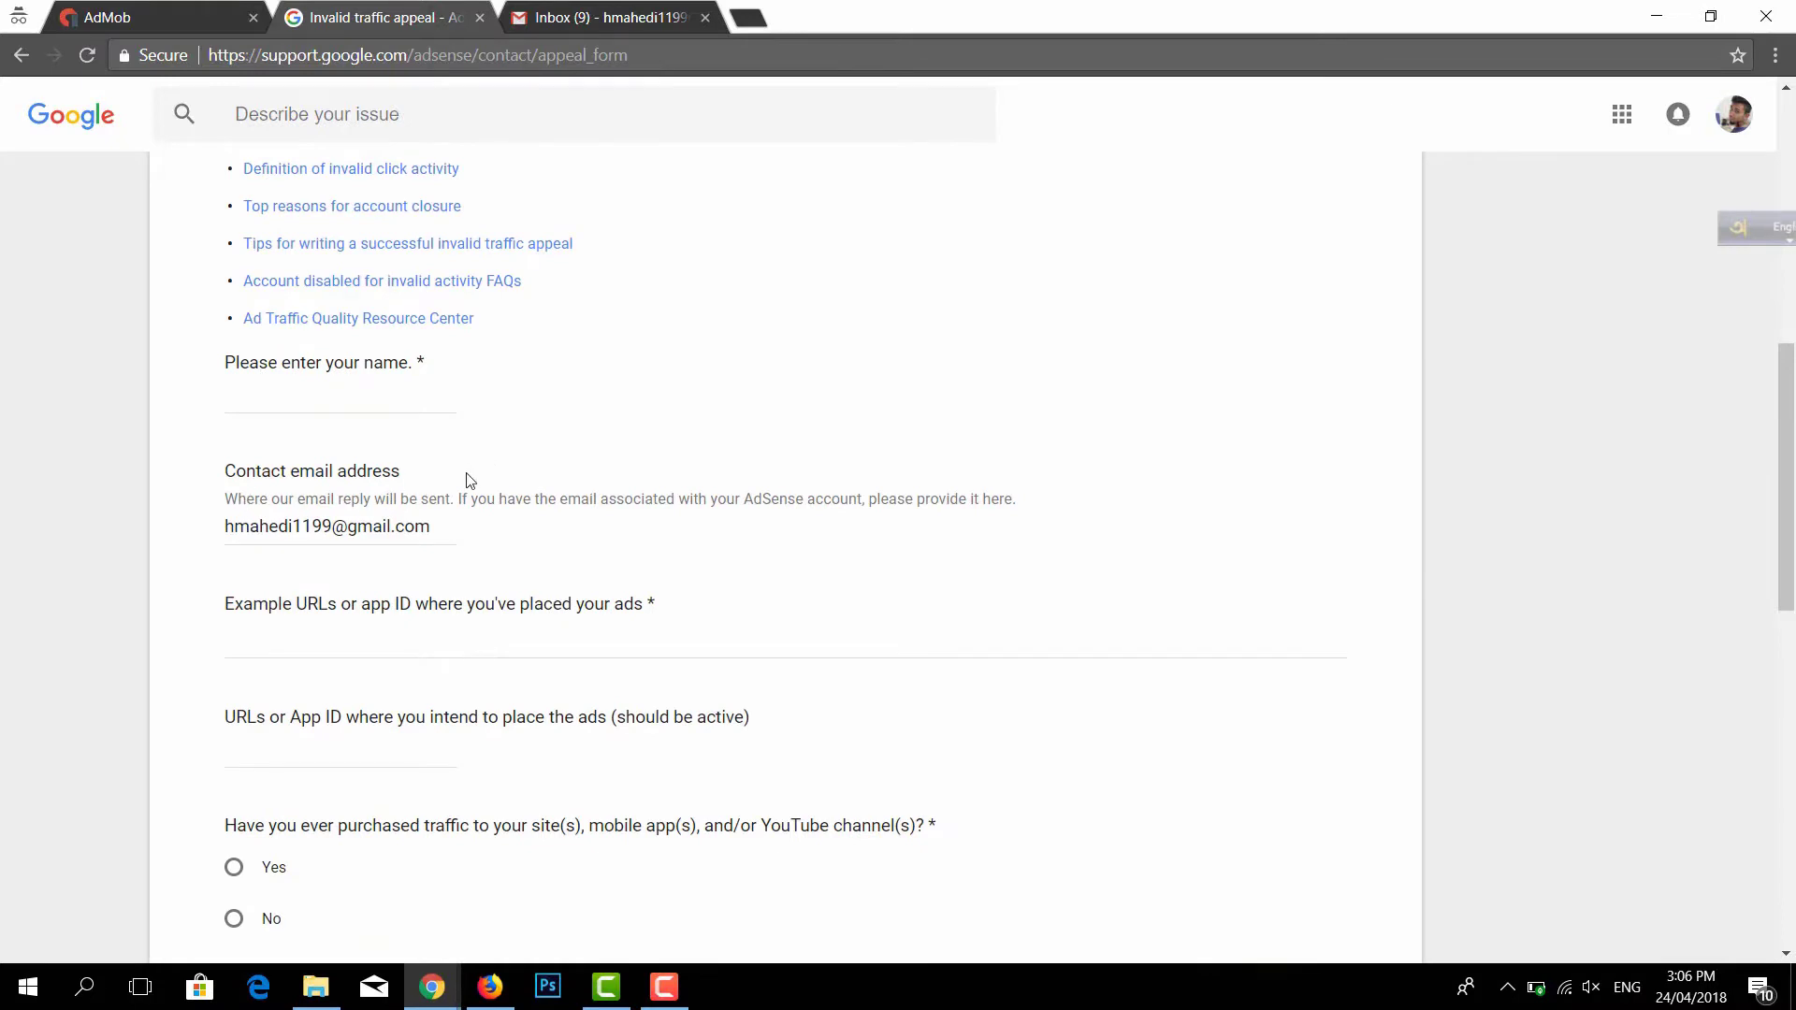
scroll(415, 557, "down", 1)
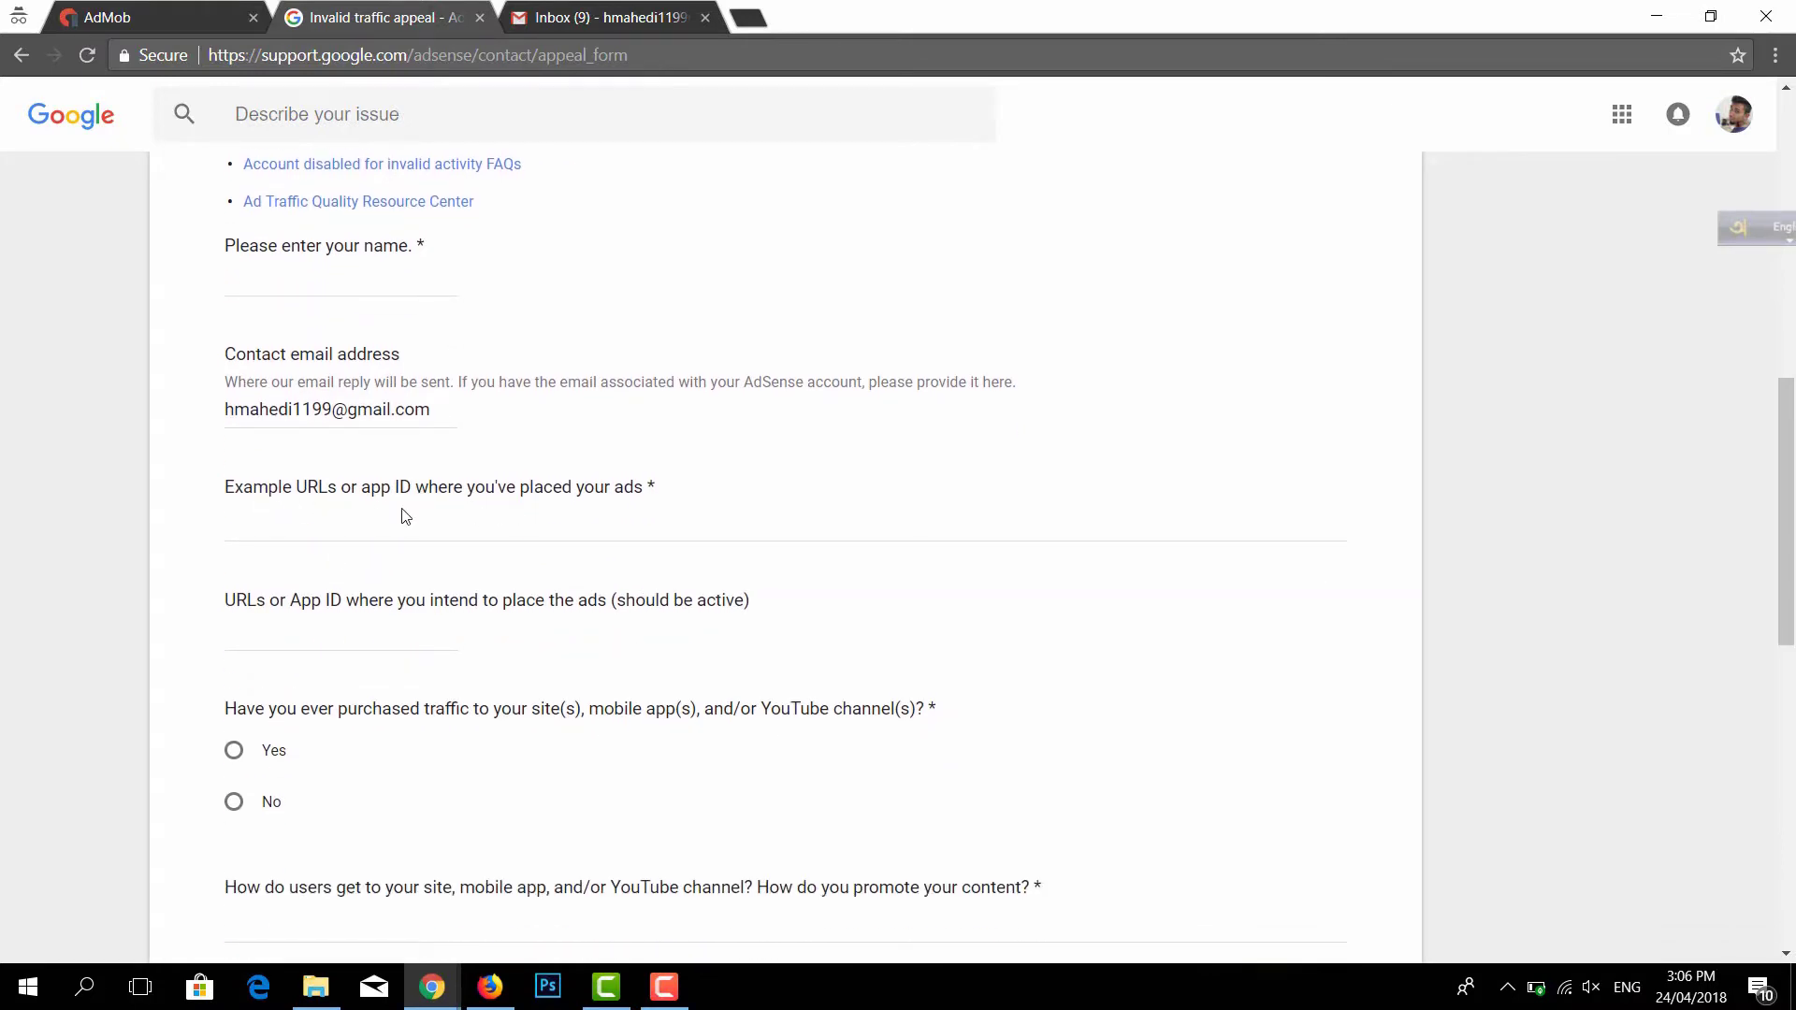
scroll(403, 566, "up", 3)
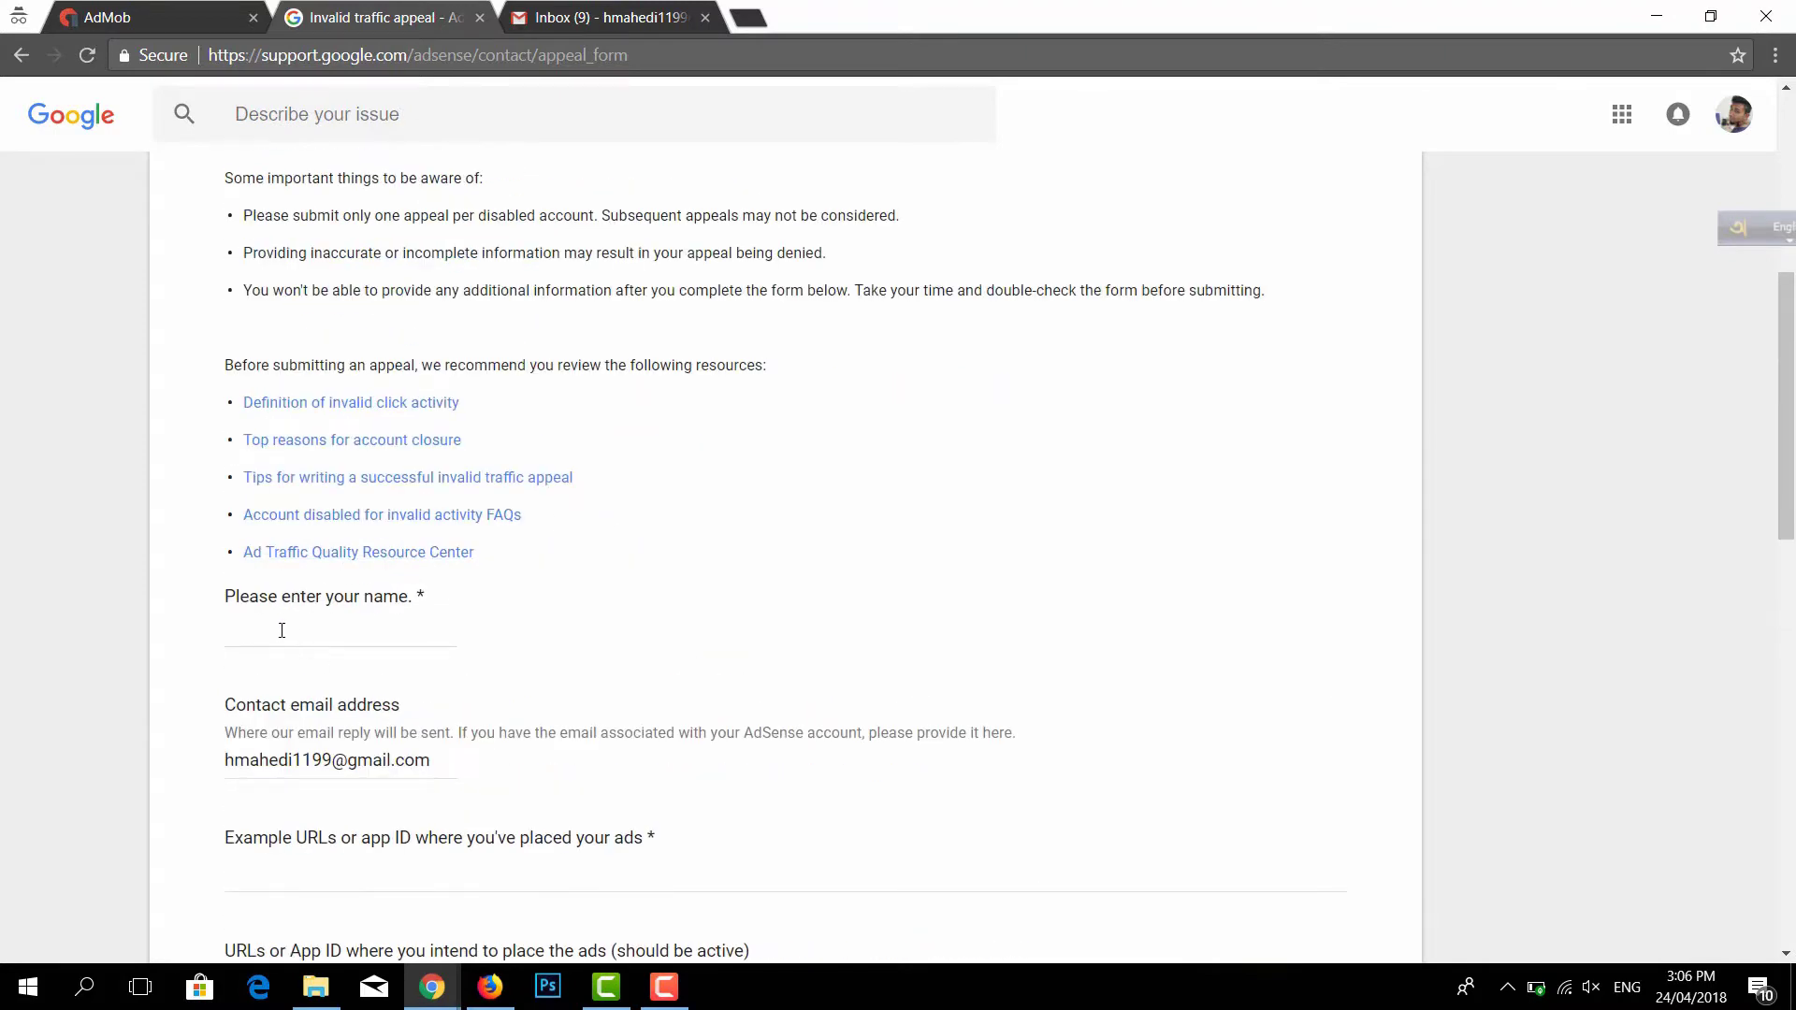
left_click(221, 18)
left_click(661, 19)
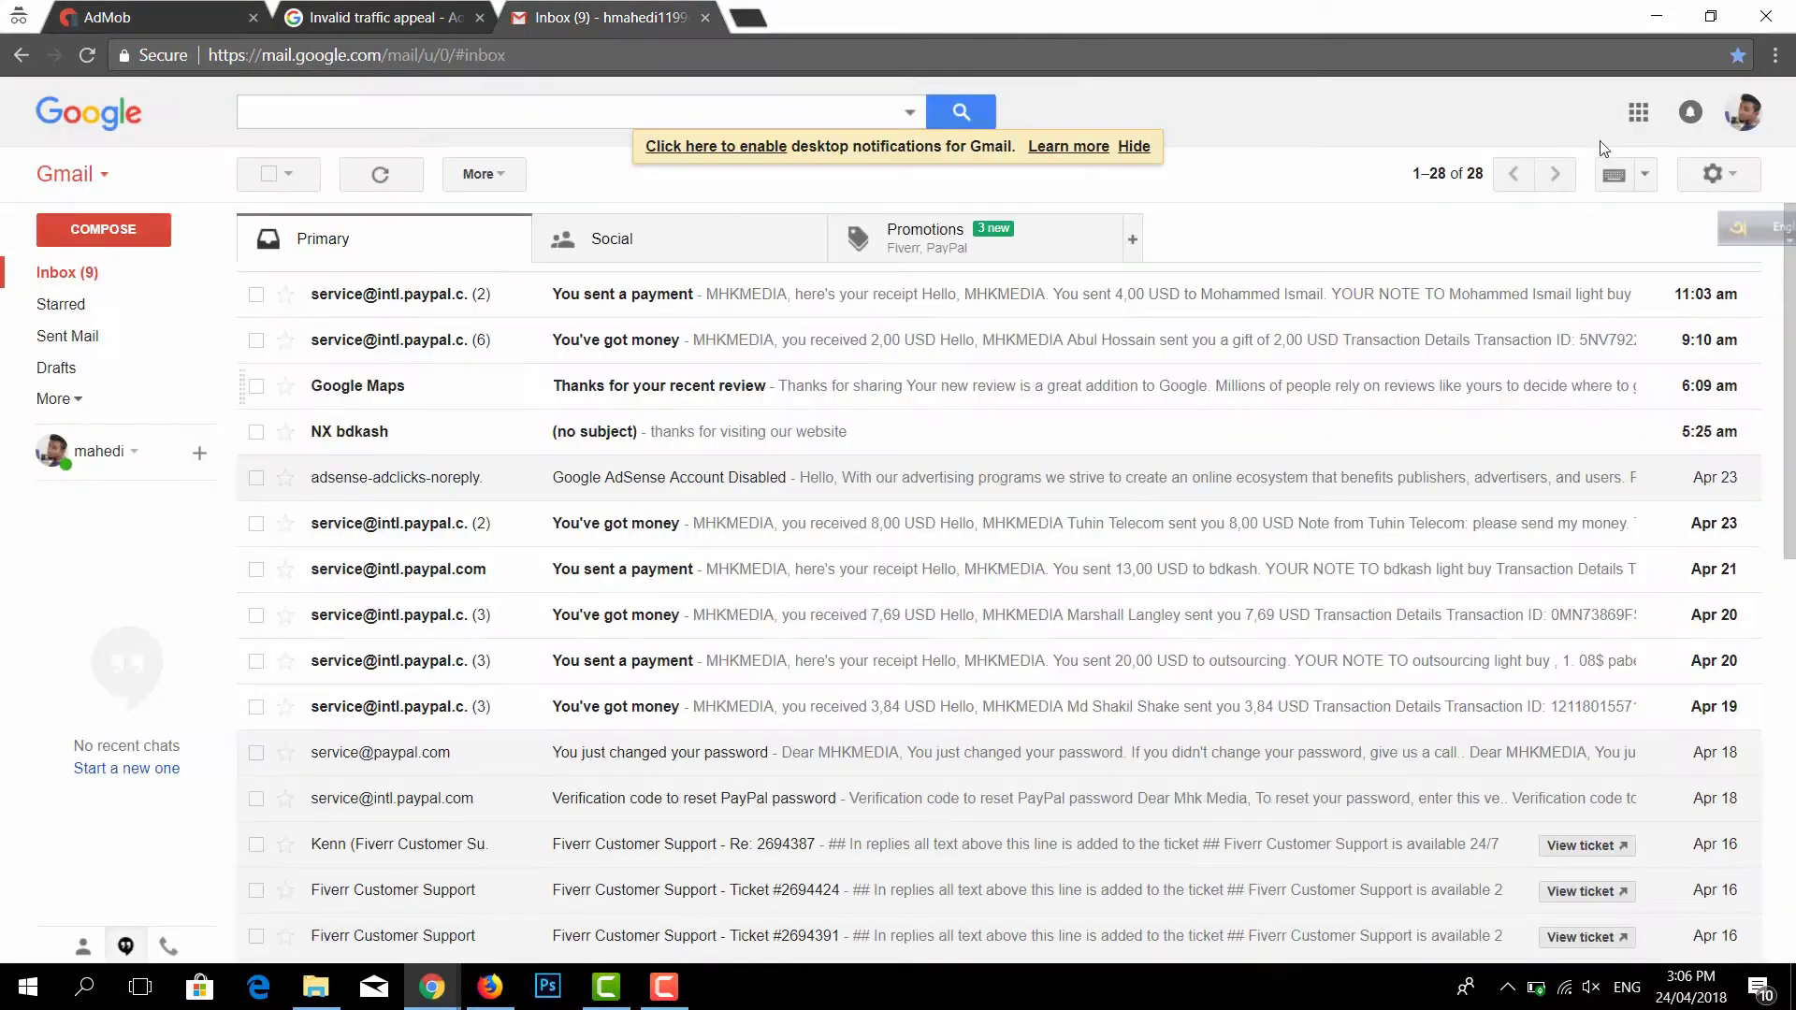
left_click(1744, 112)
triple_click(1580, 186)
key("ctrl+c")
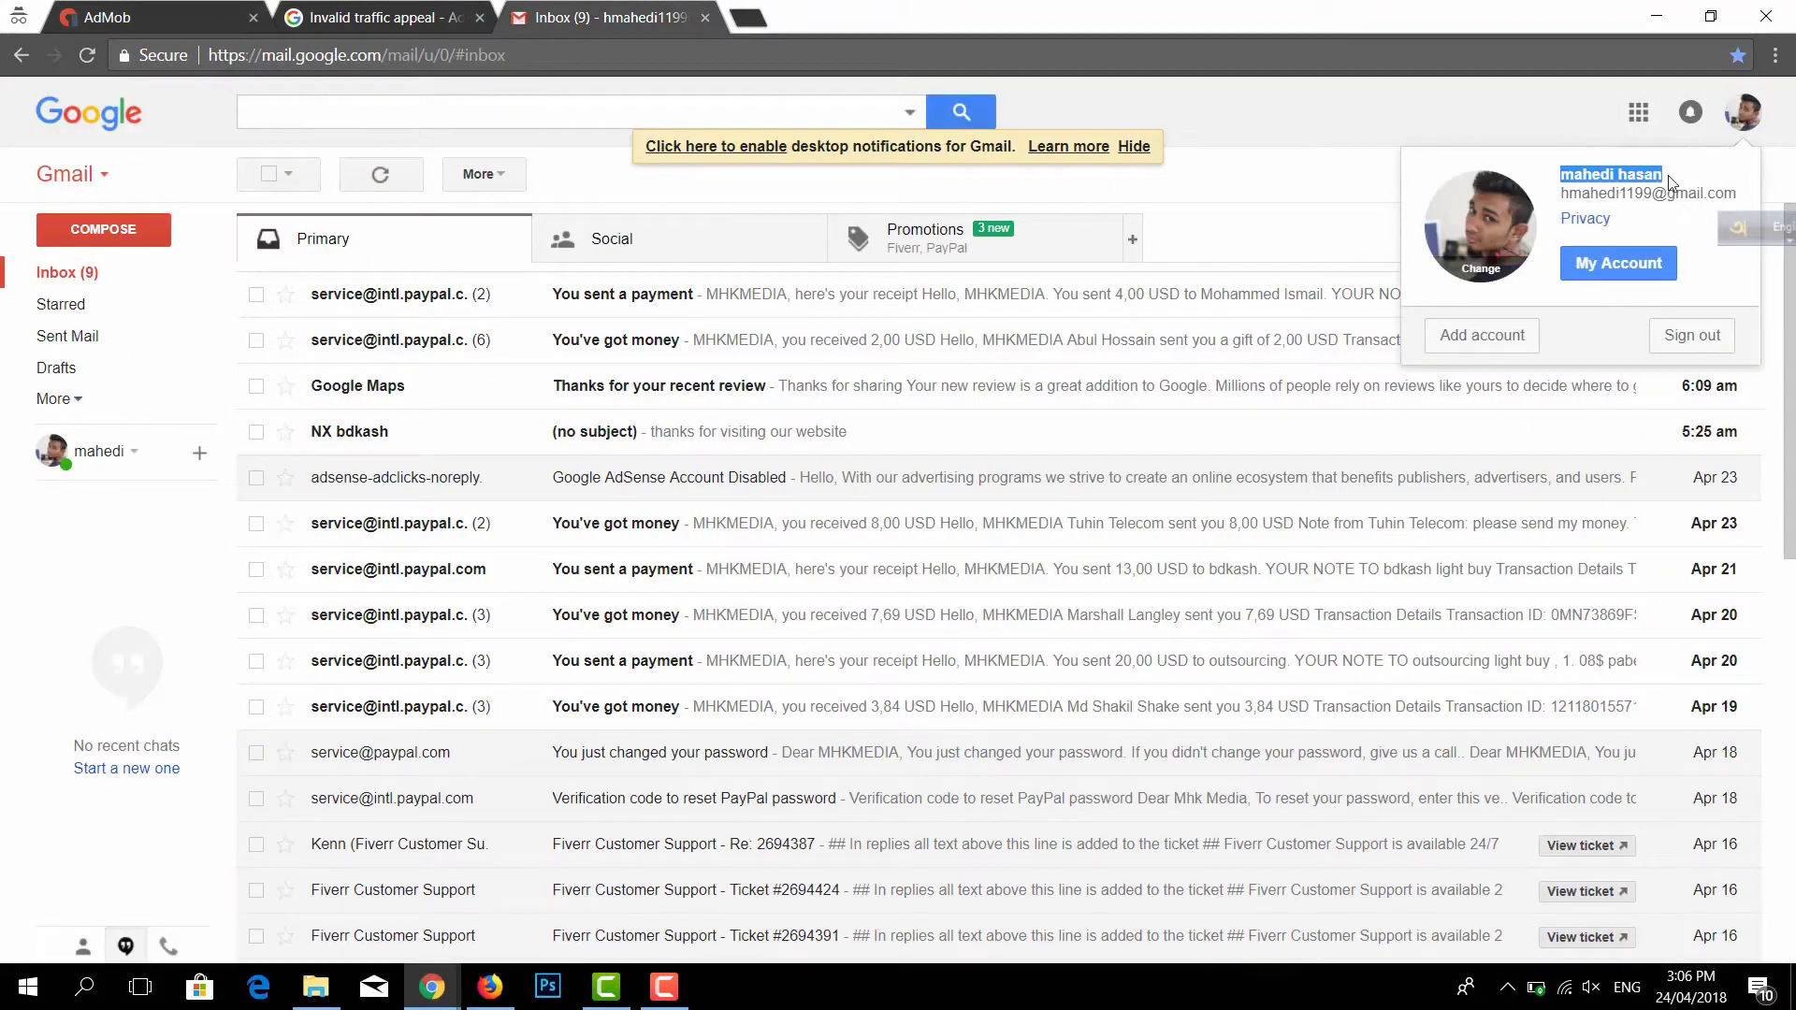
left_click(1309, 103)
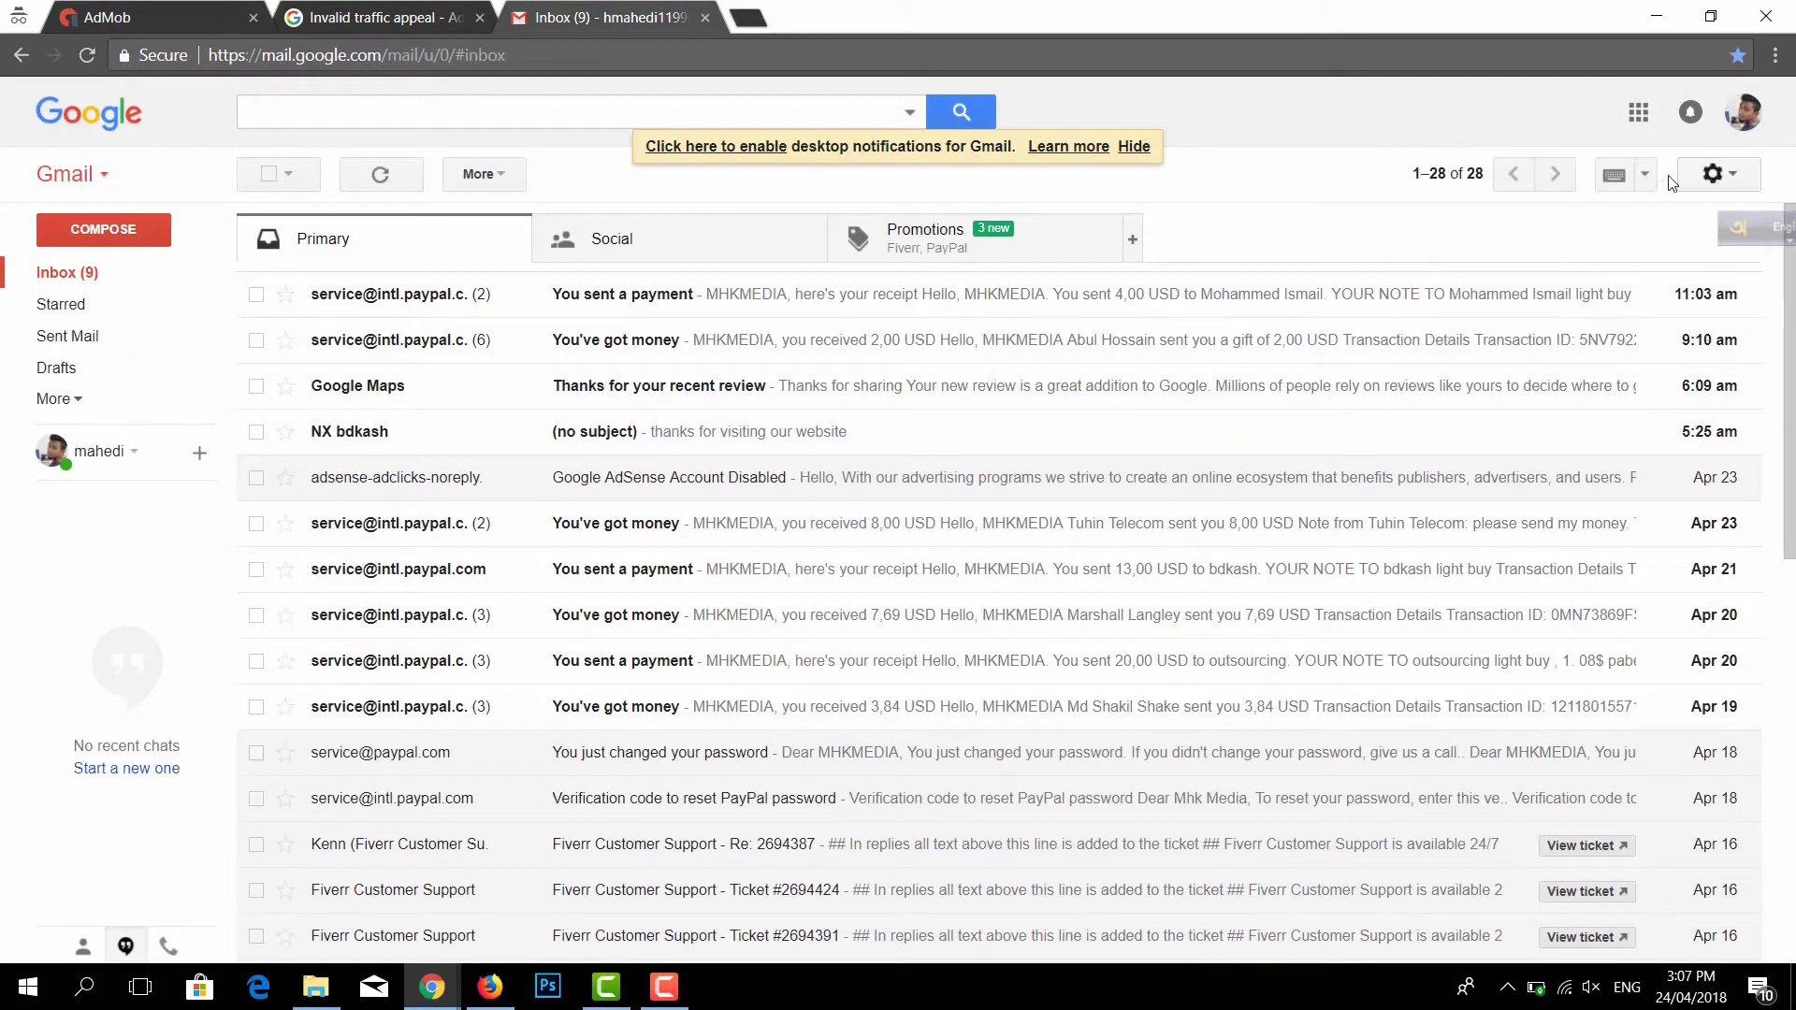
left_click(374, 15)
left_click(339, 645)
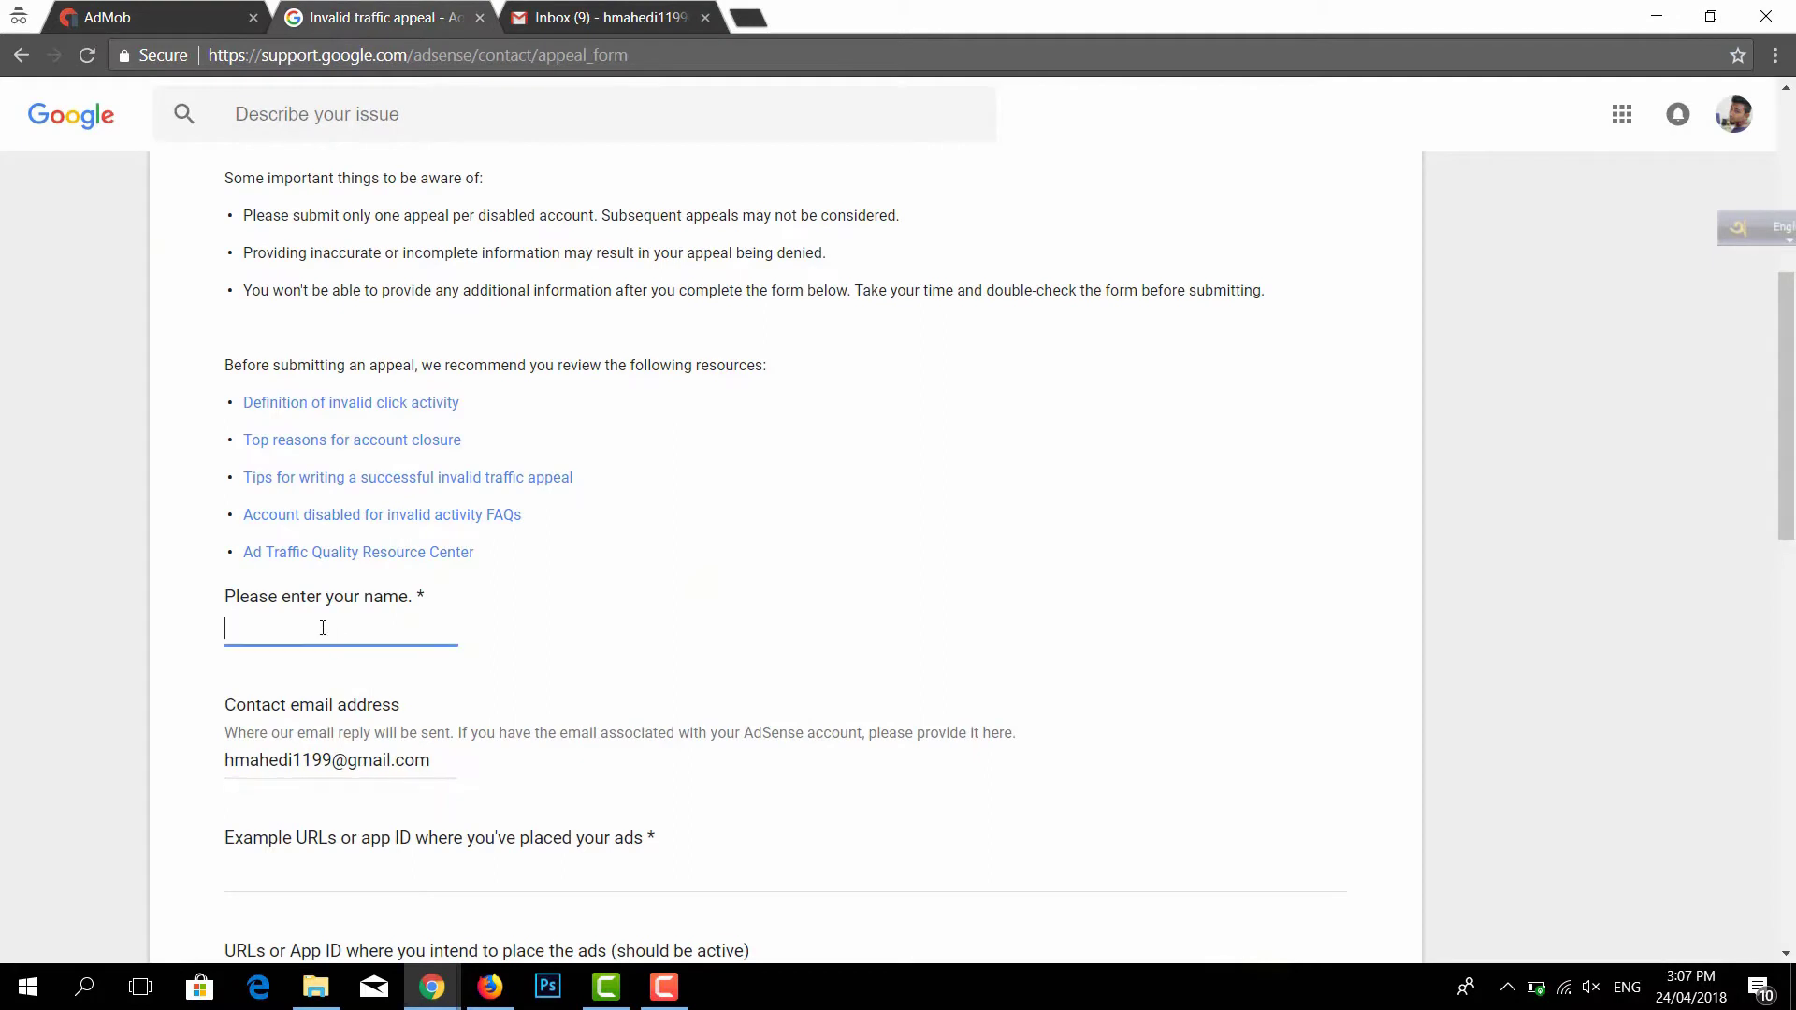
key("ctrl+v")
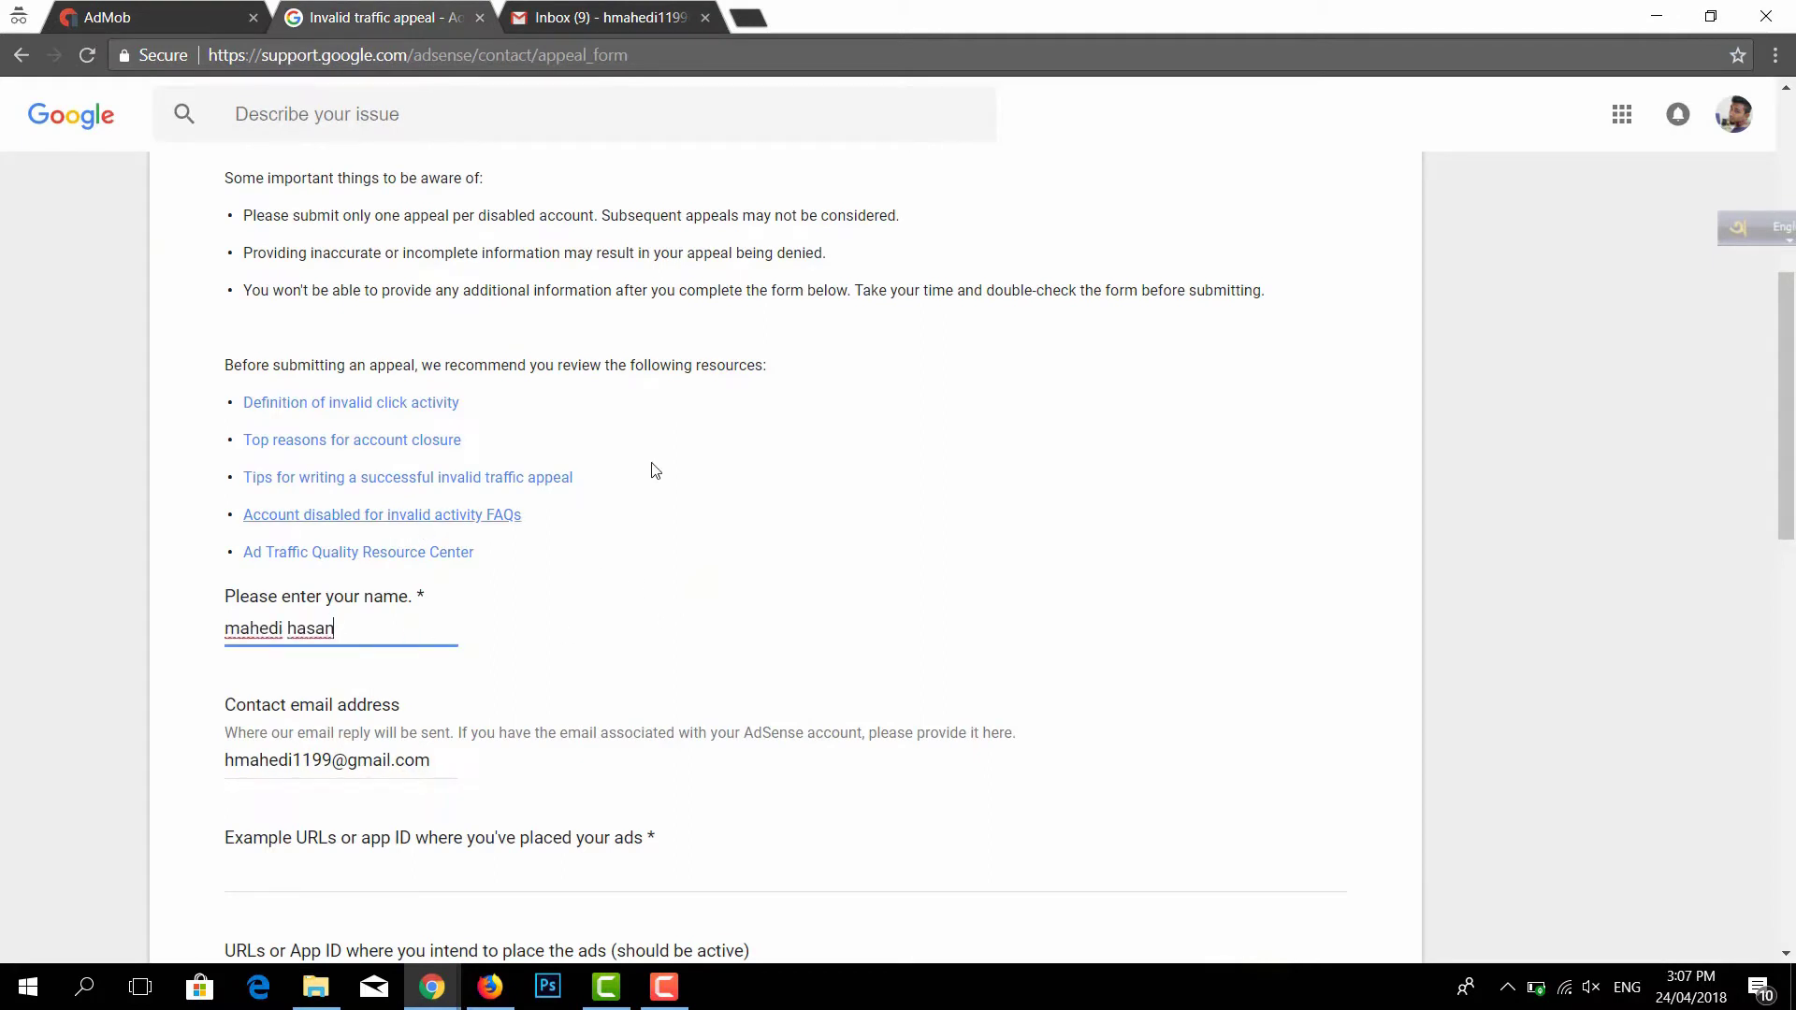
scroll(721, 530, "down", 2)
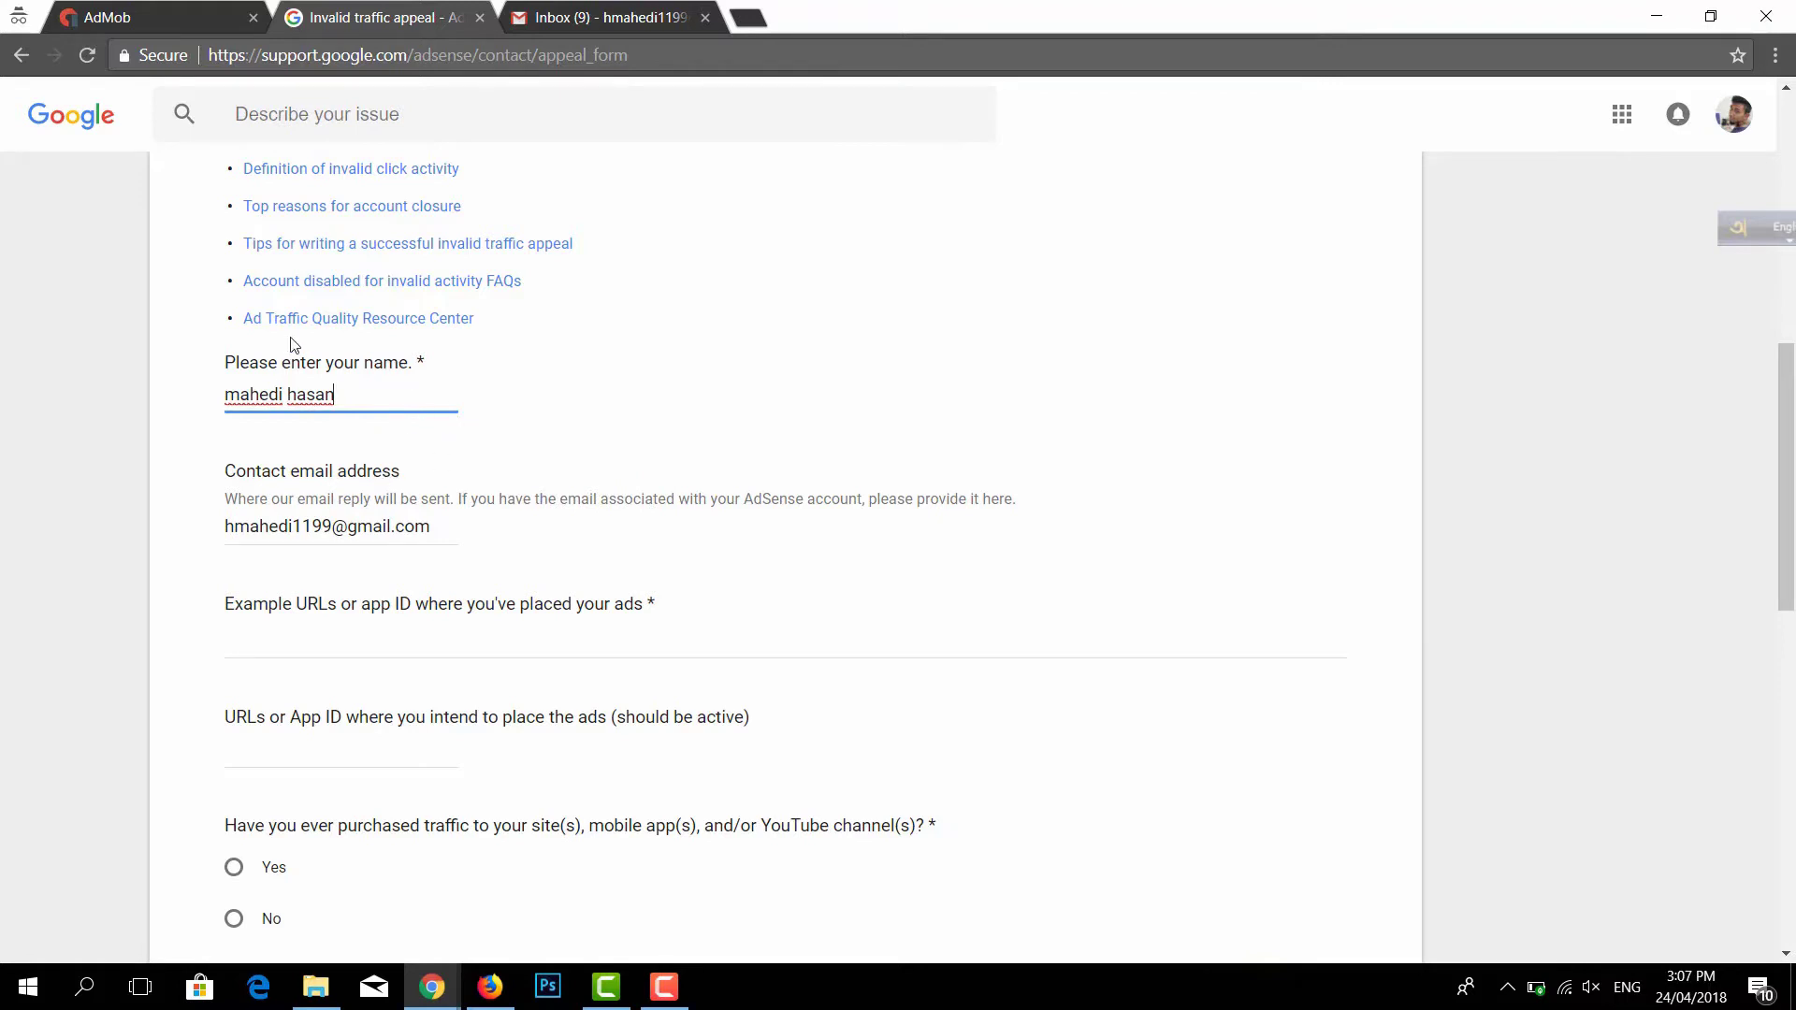
left_click(312, 645)
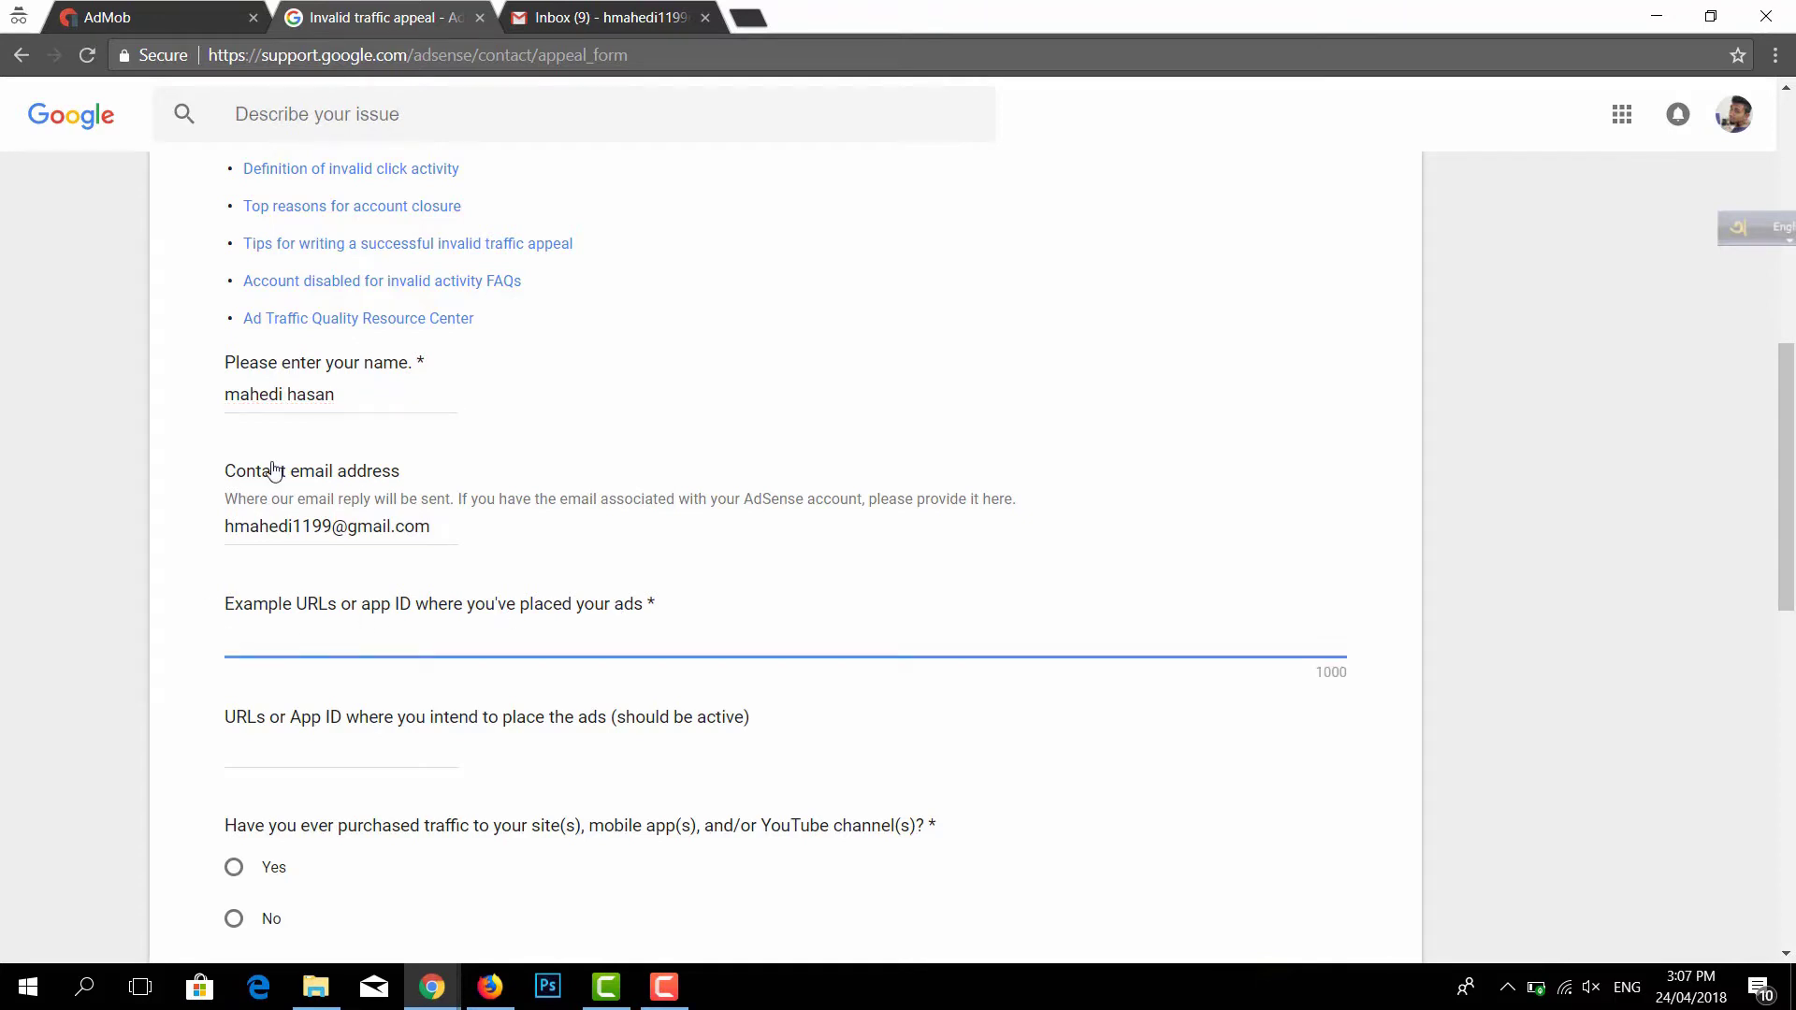
Copy the AdMob signup error page's URL from its address bar for the Example URLs field
left_click(294, 530)
left_click(300, 637)
left_click(207, 9)
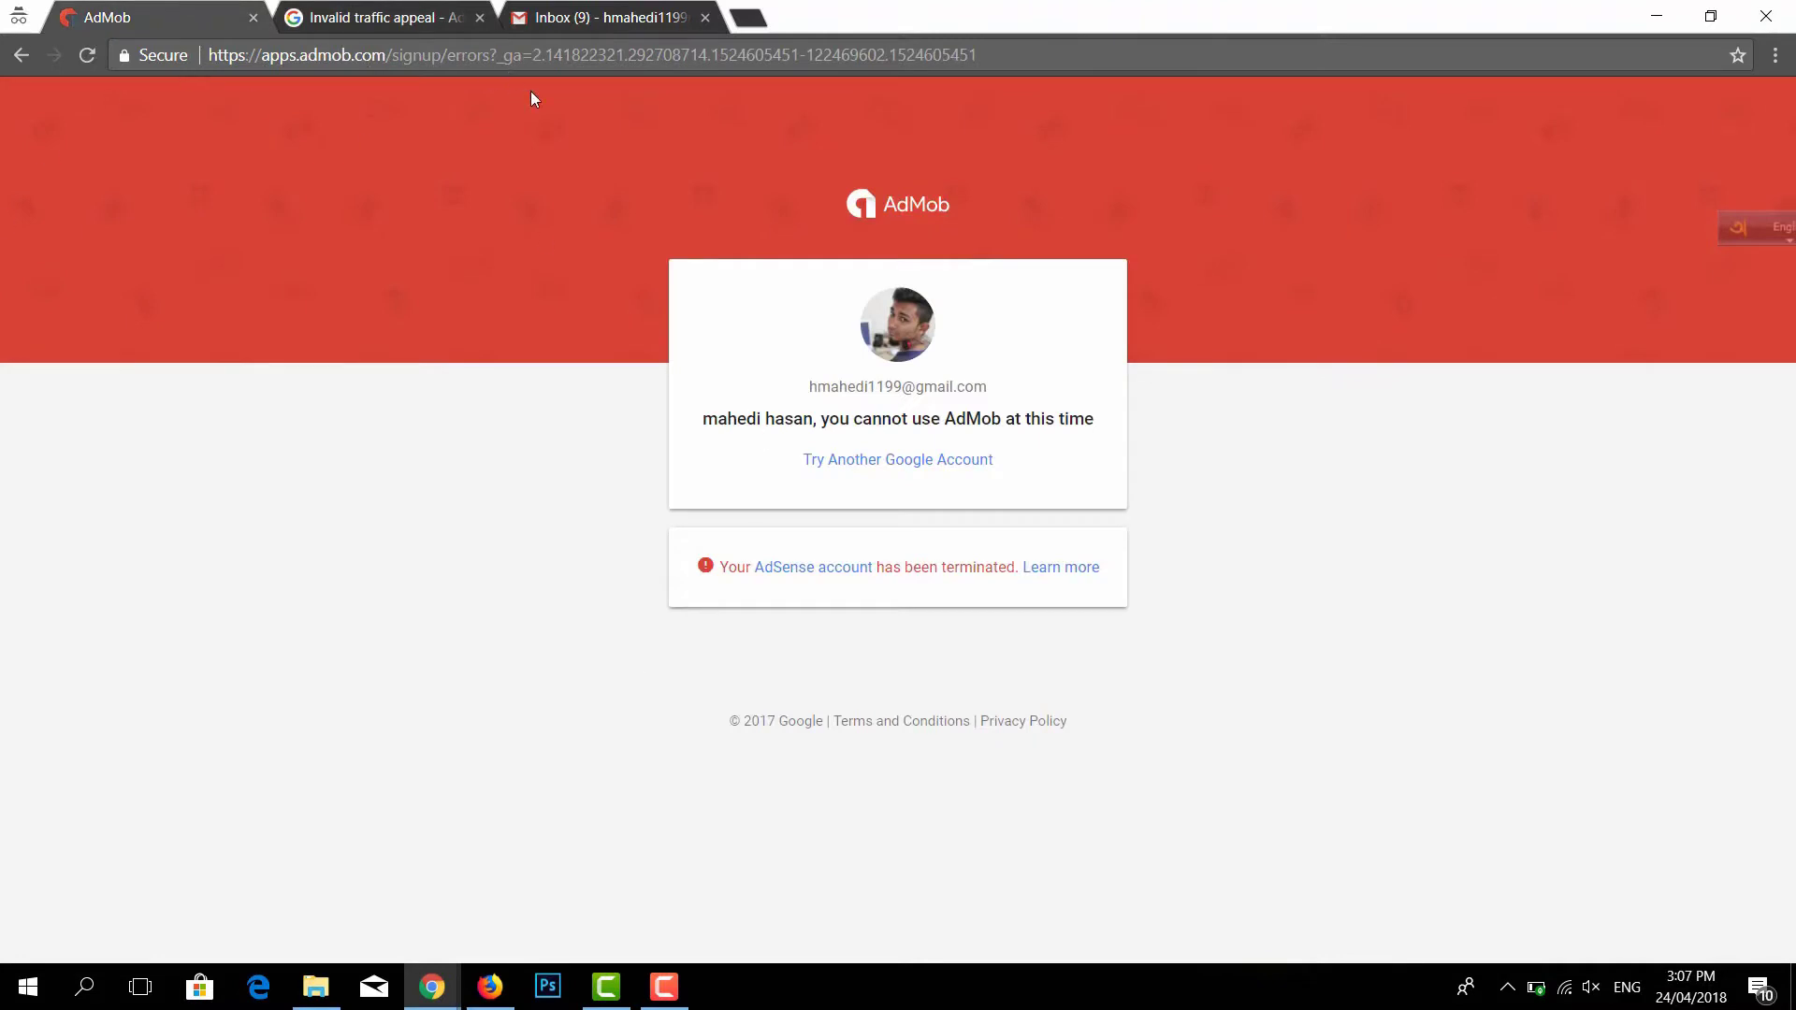
left_click(413, 53)
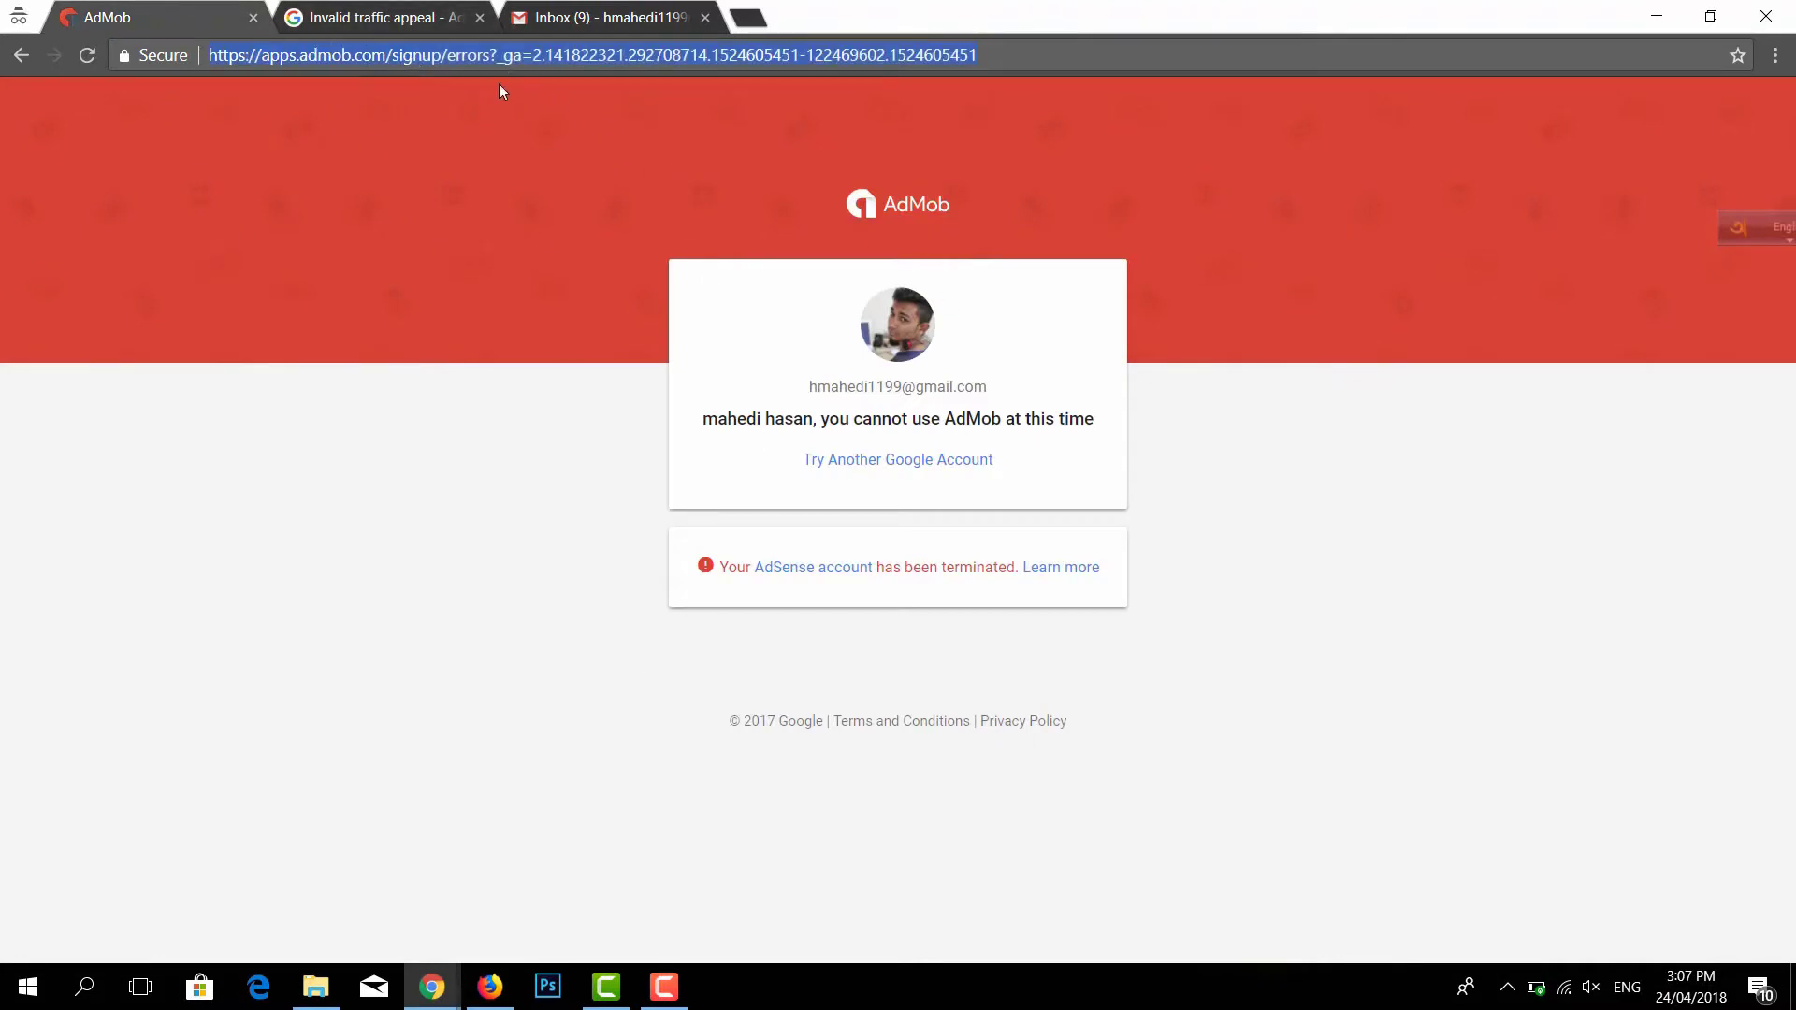
left_click(443, 56)
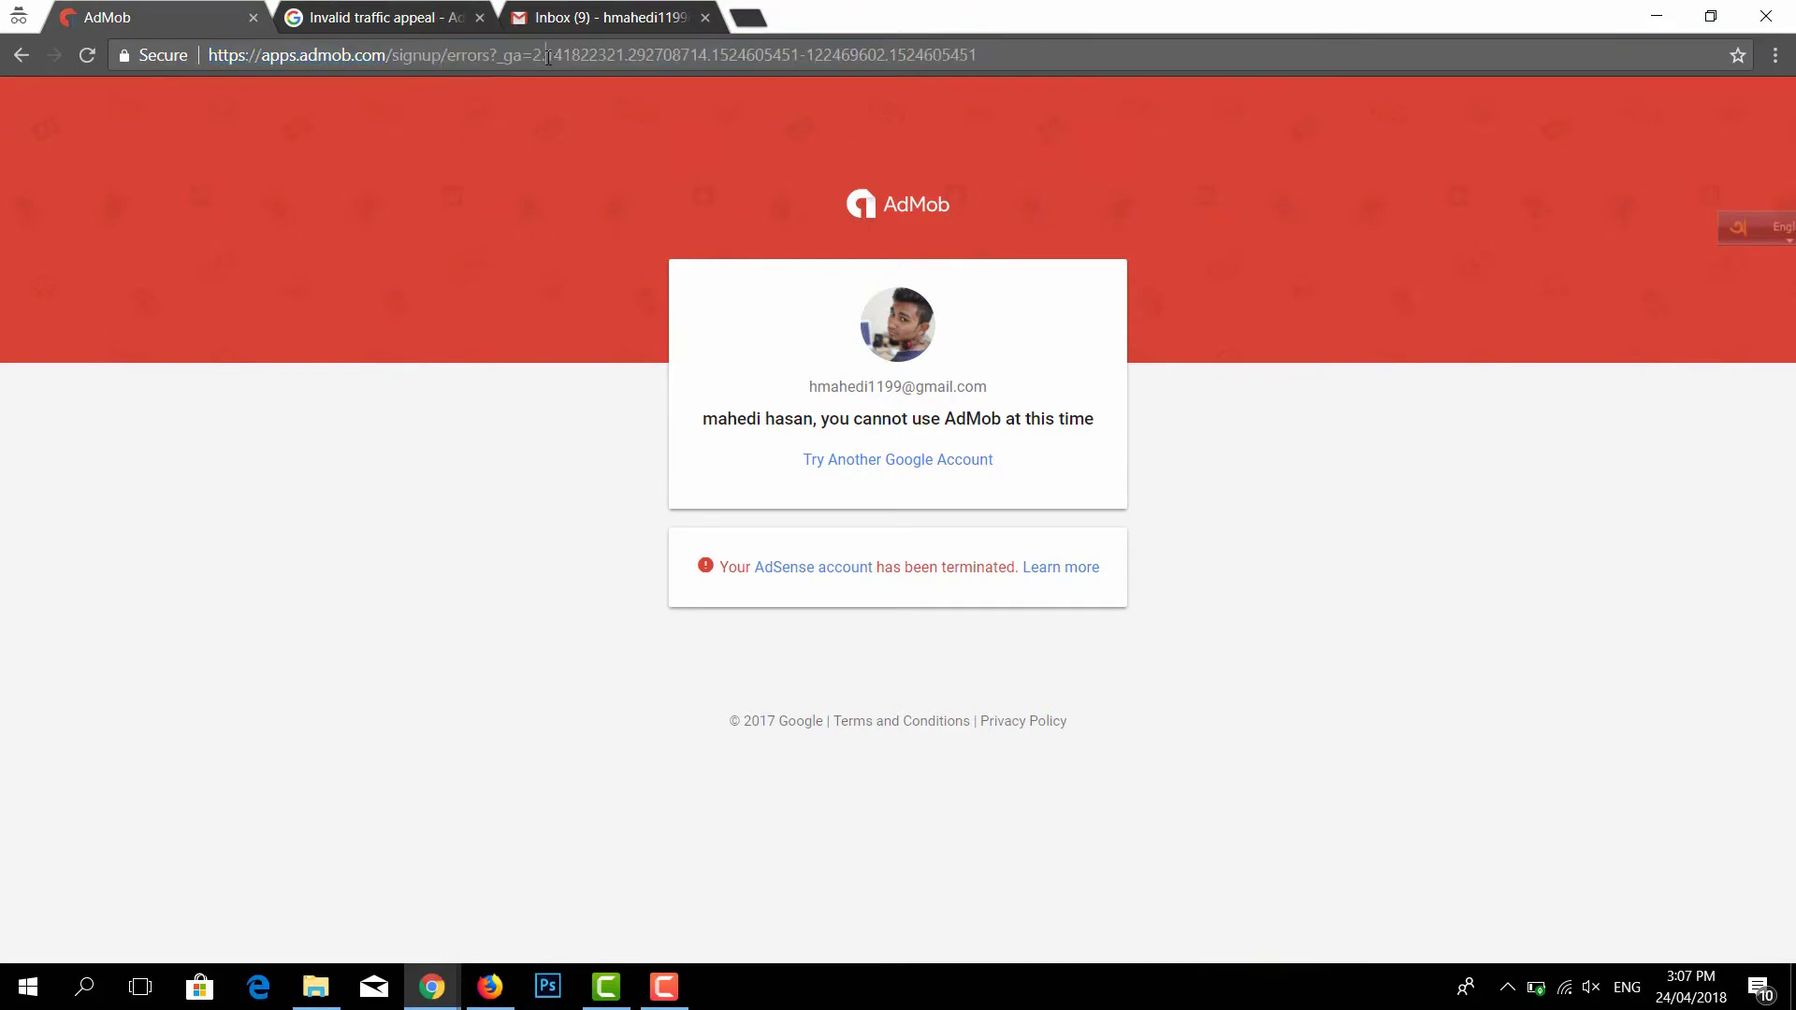
left_click(552, 56)
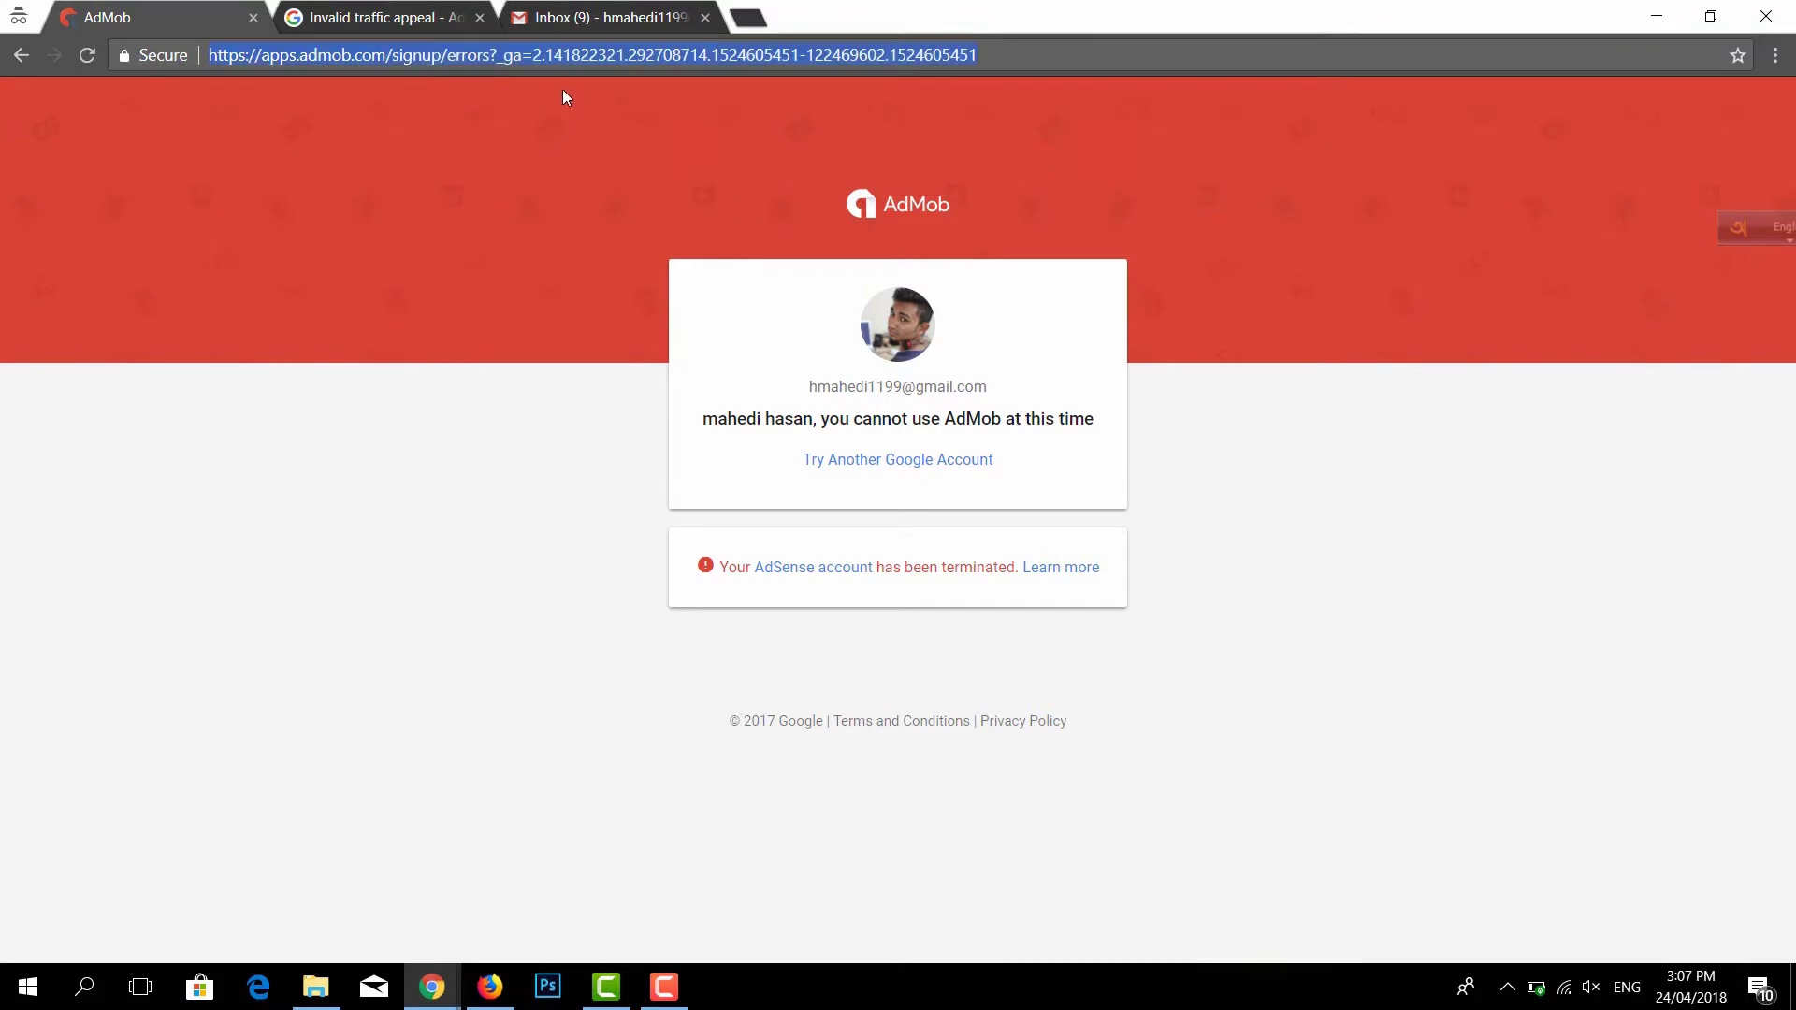
left_click(598, 17)
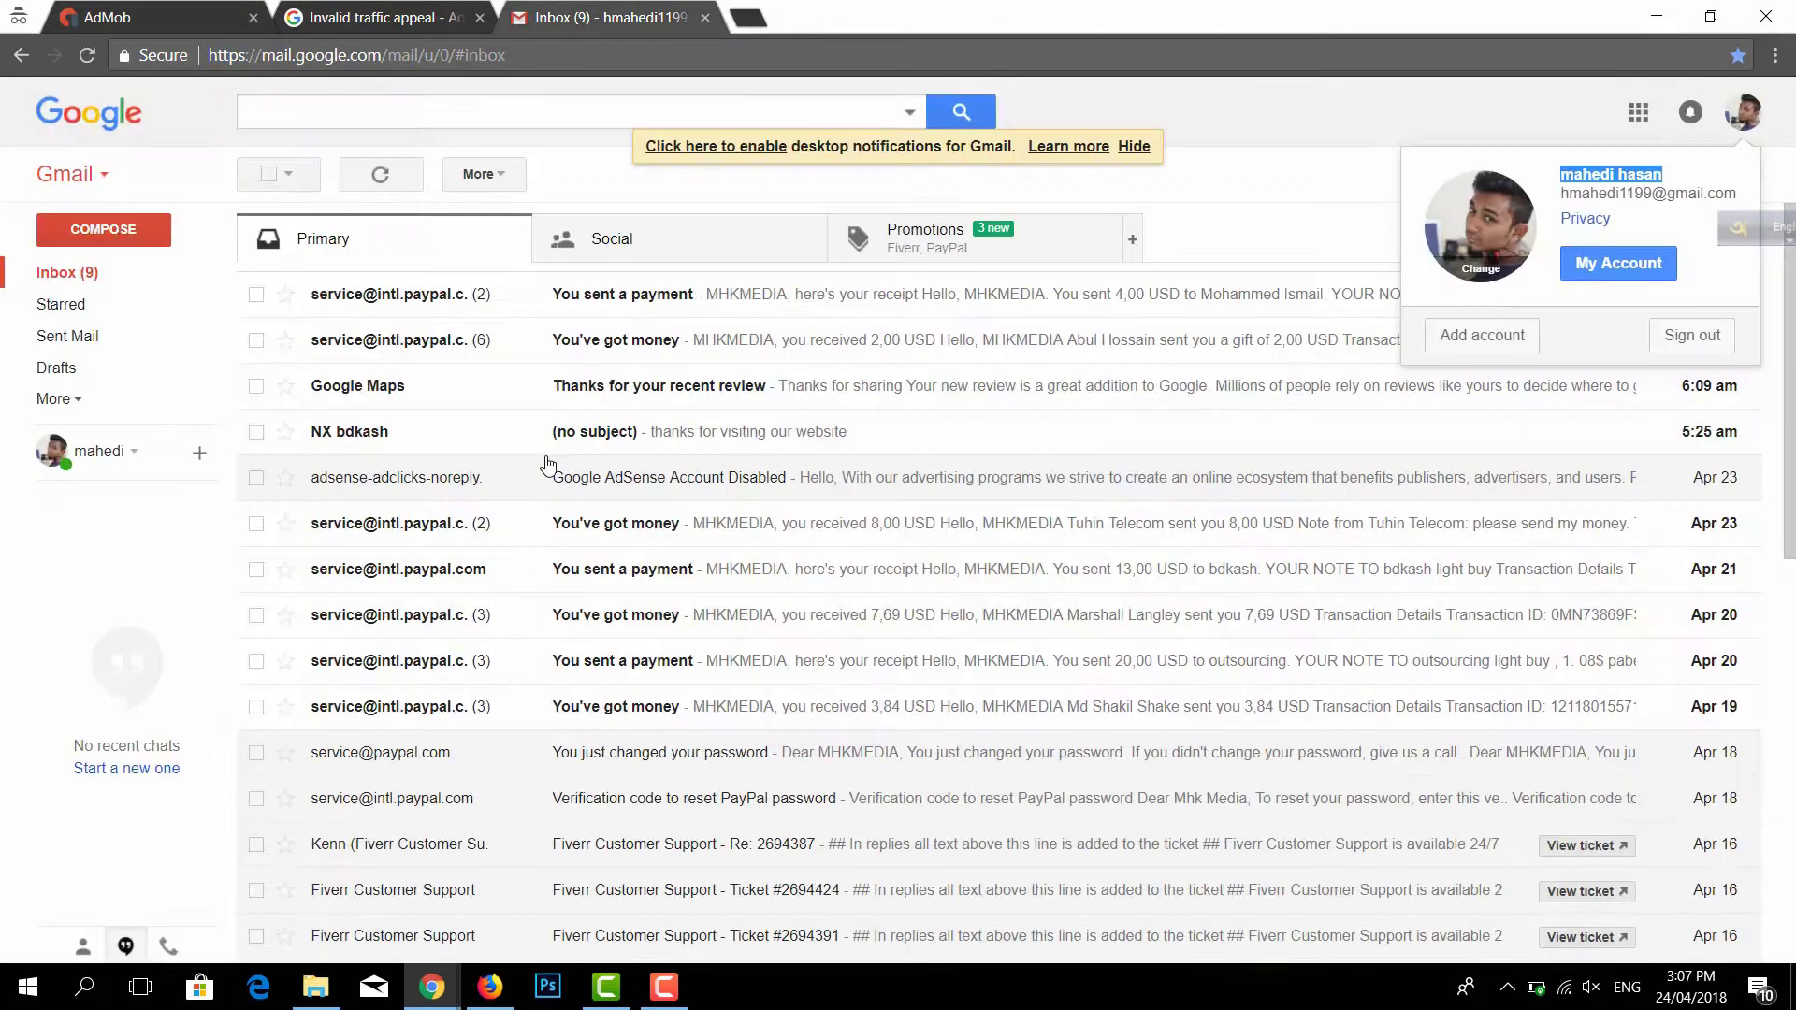
left_click(388, 2)
Paste the AdMob error page URL into the intended ads URLs field
scroll(591, 99, "down", 1)
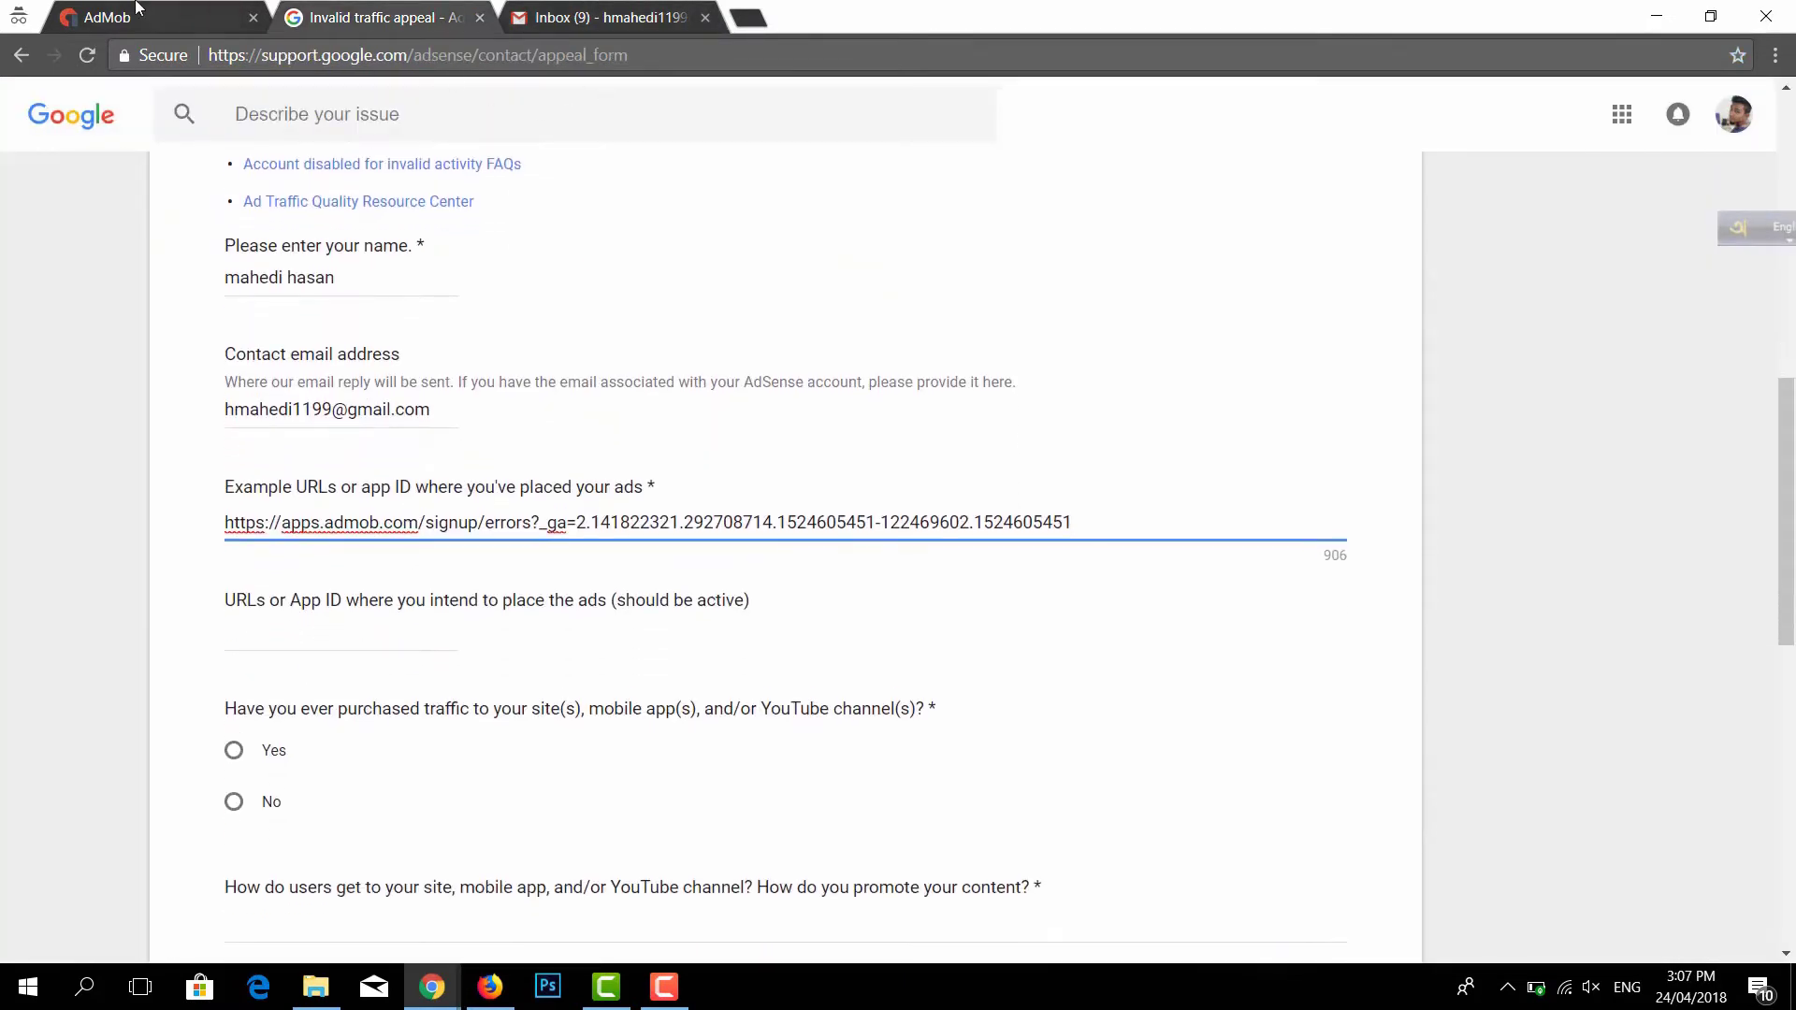
left_click(136, 9)
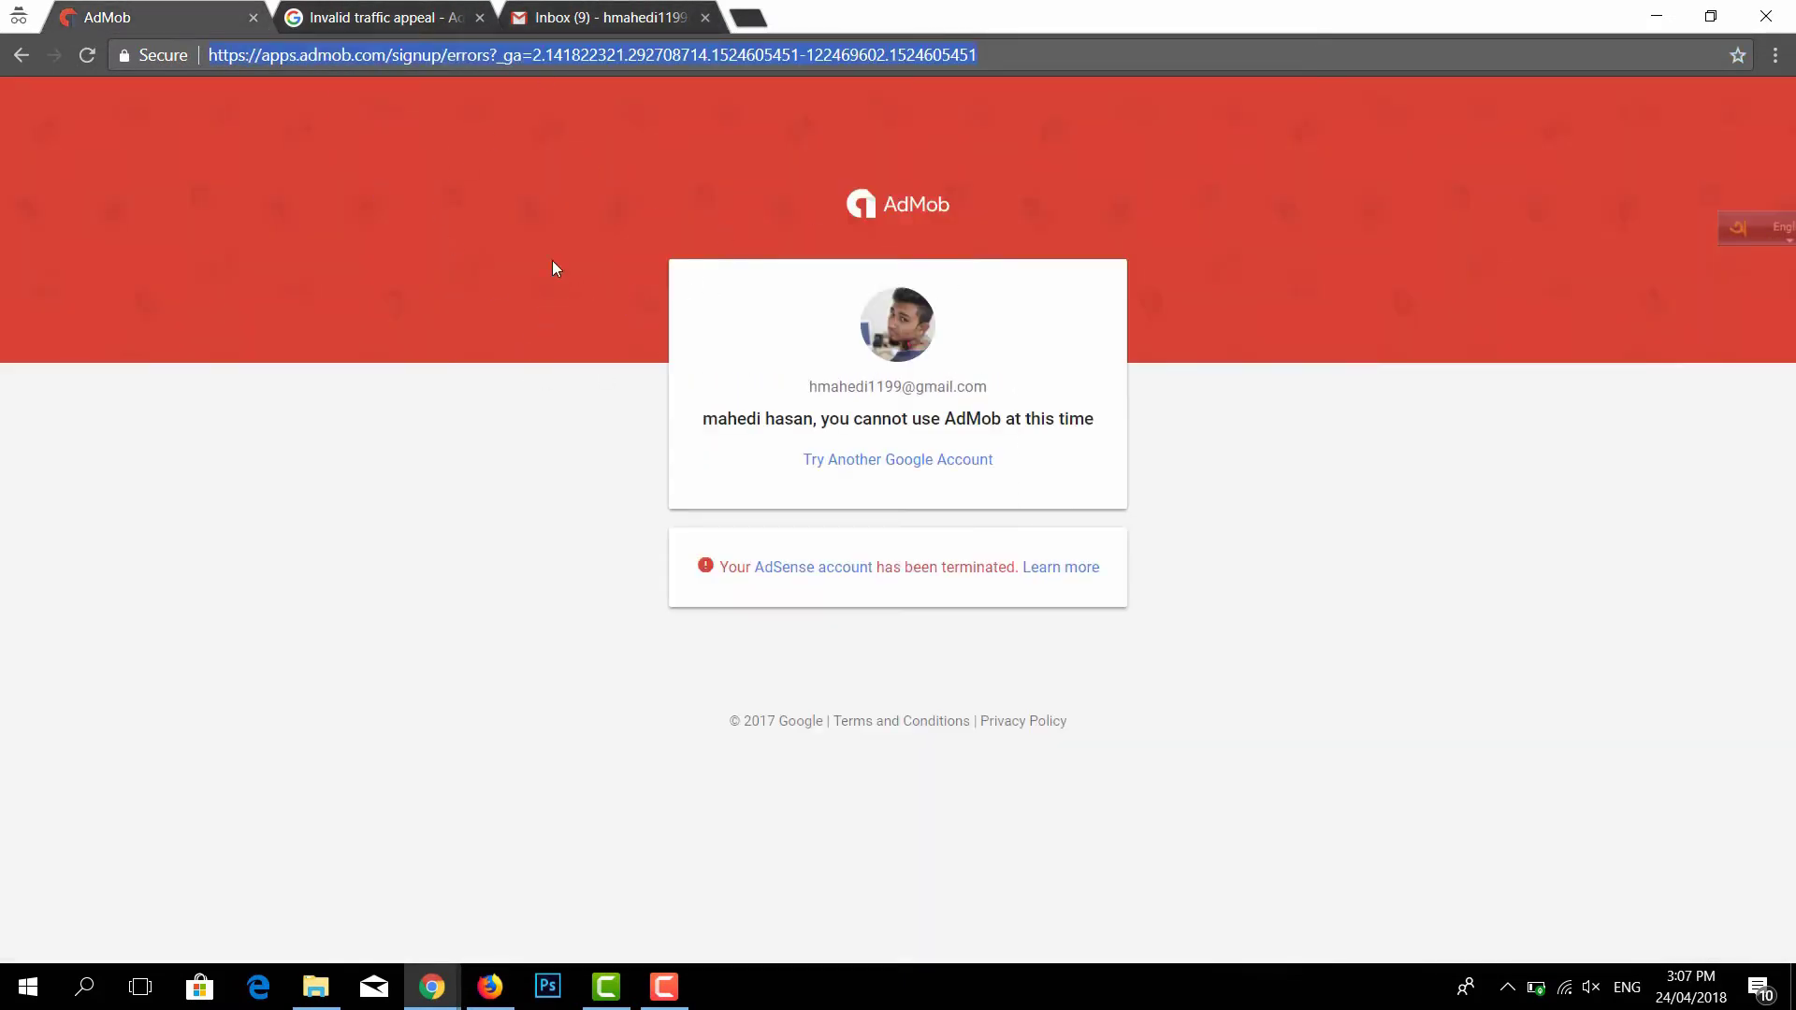
left_click_drag(860, 159, 1294, 511)
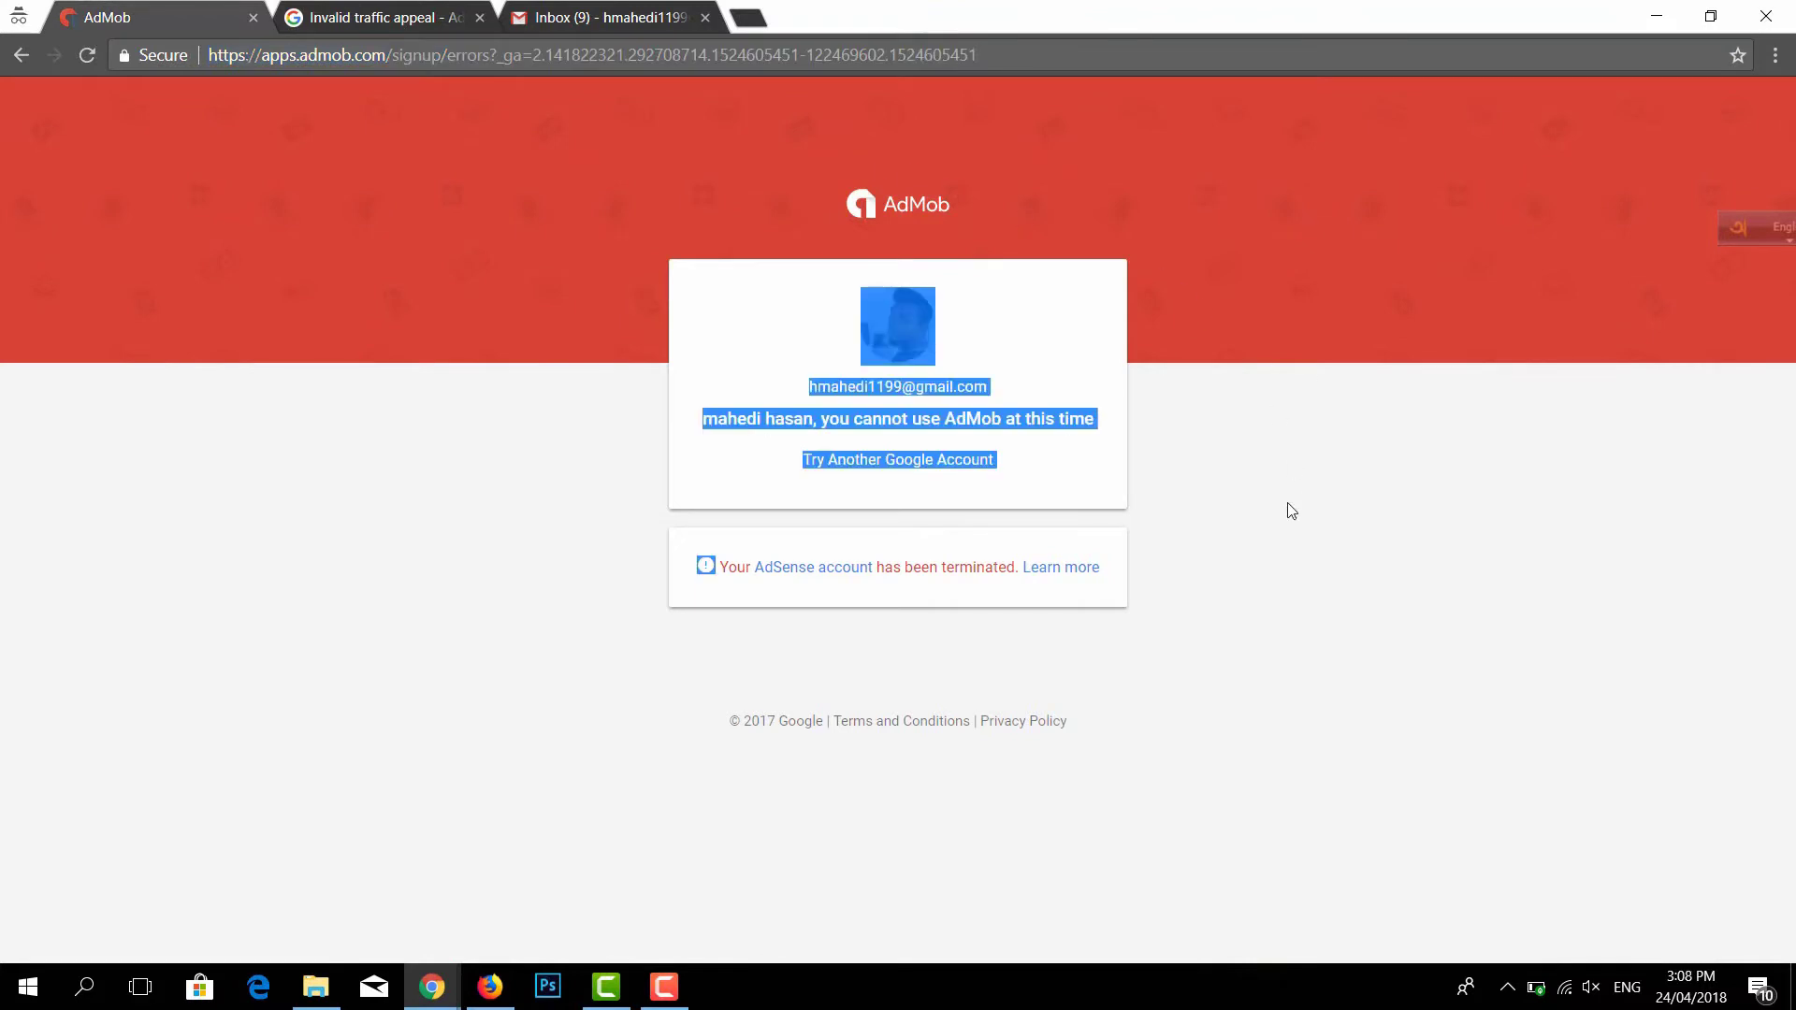
left_click(435, 206)
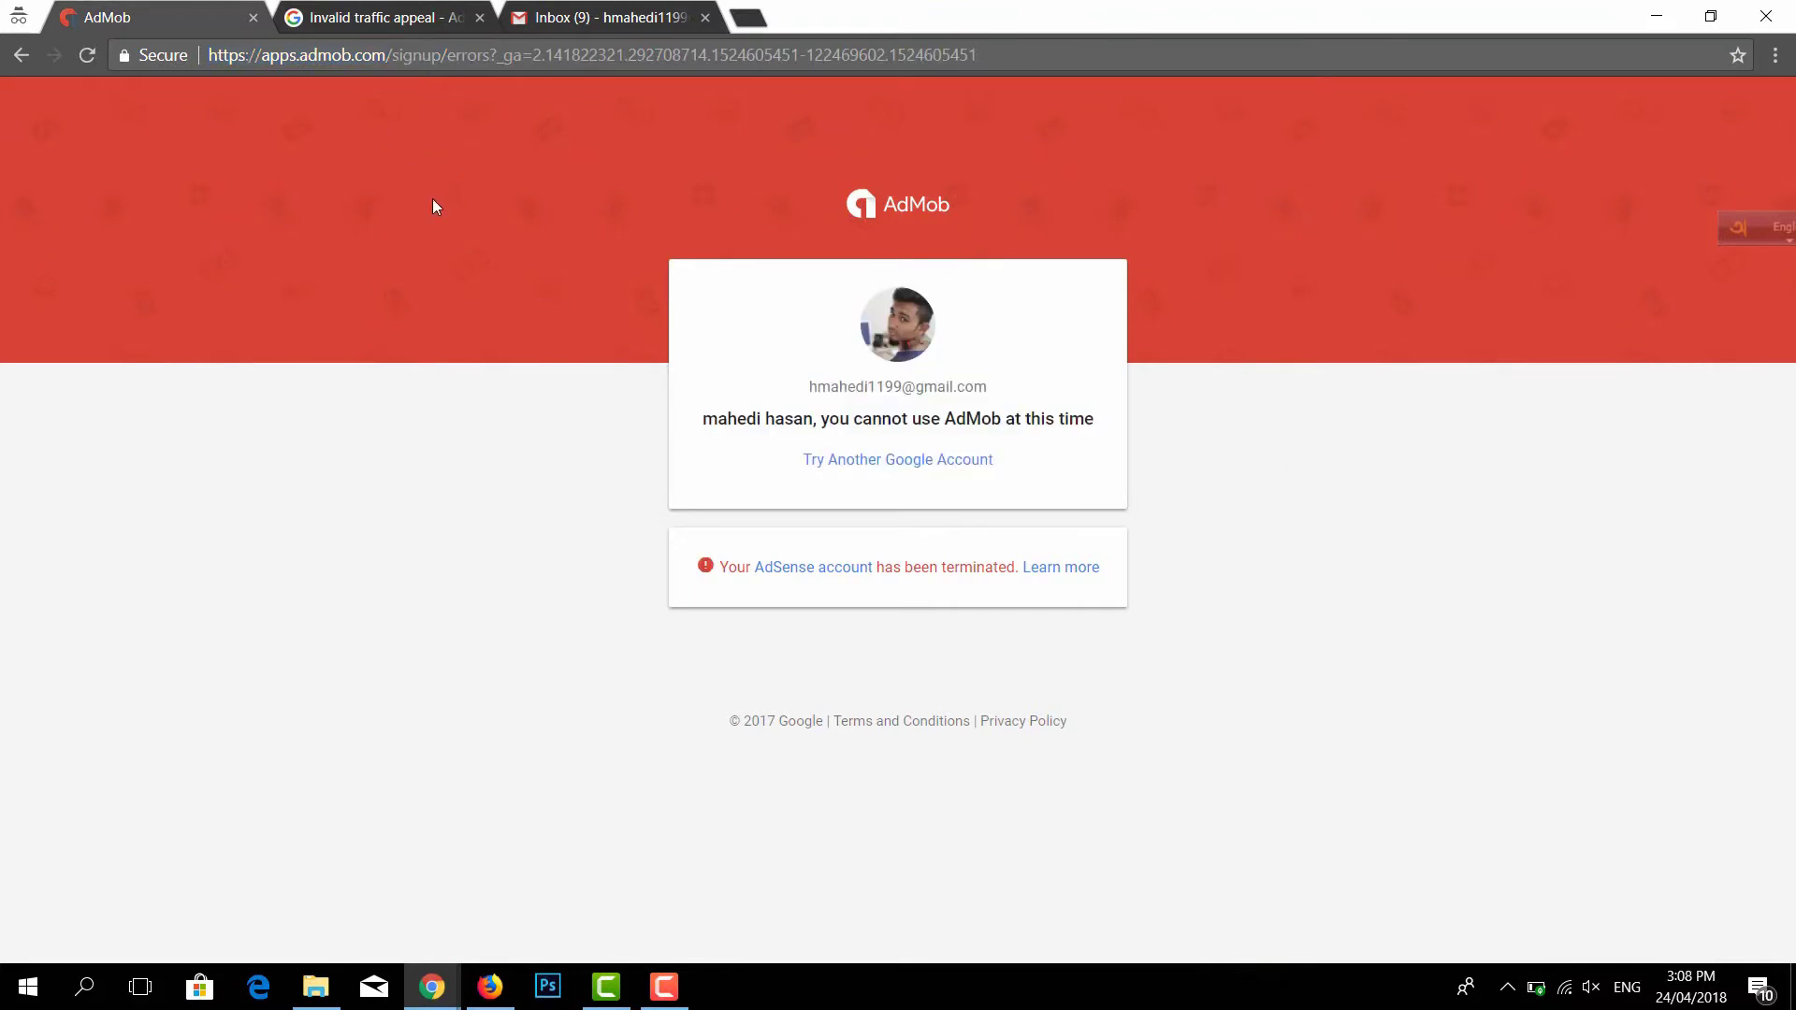
left_click(389, 17)
scroll(391, 517, "down", 1)
left_click(391, 517)
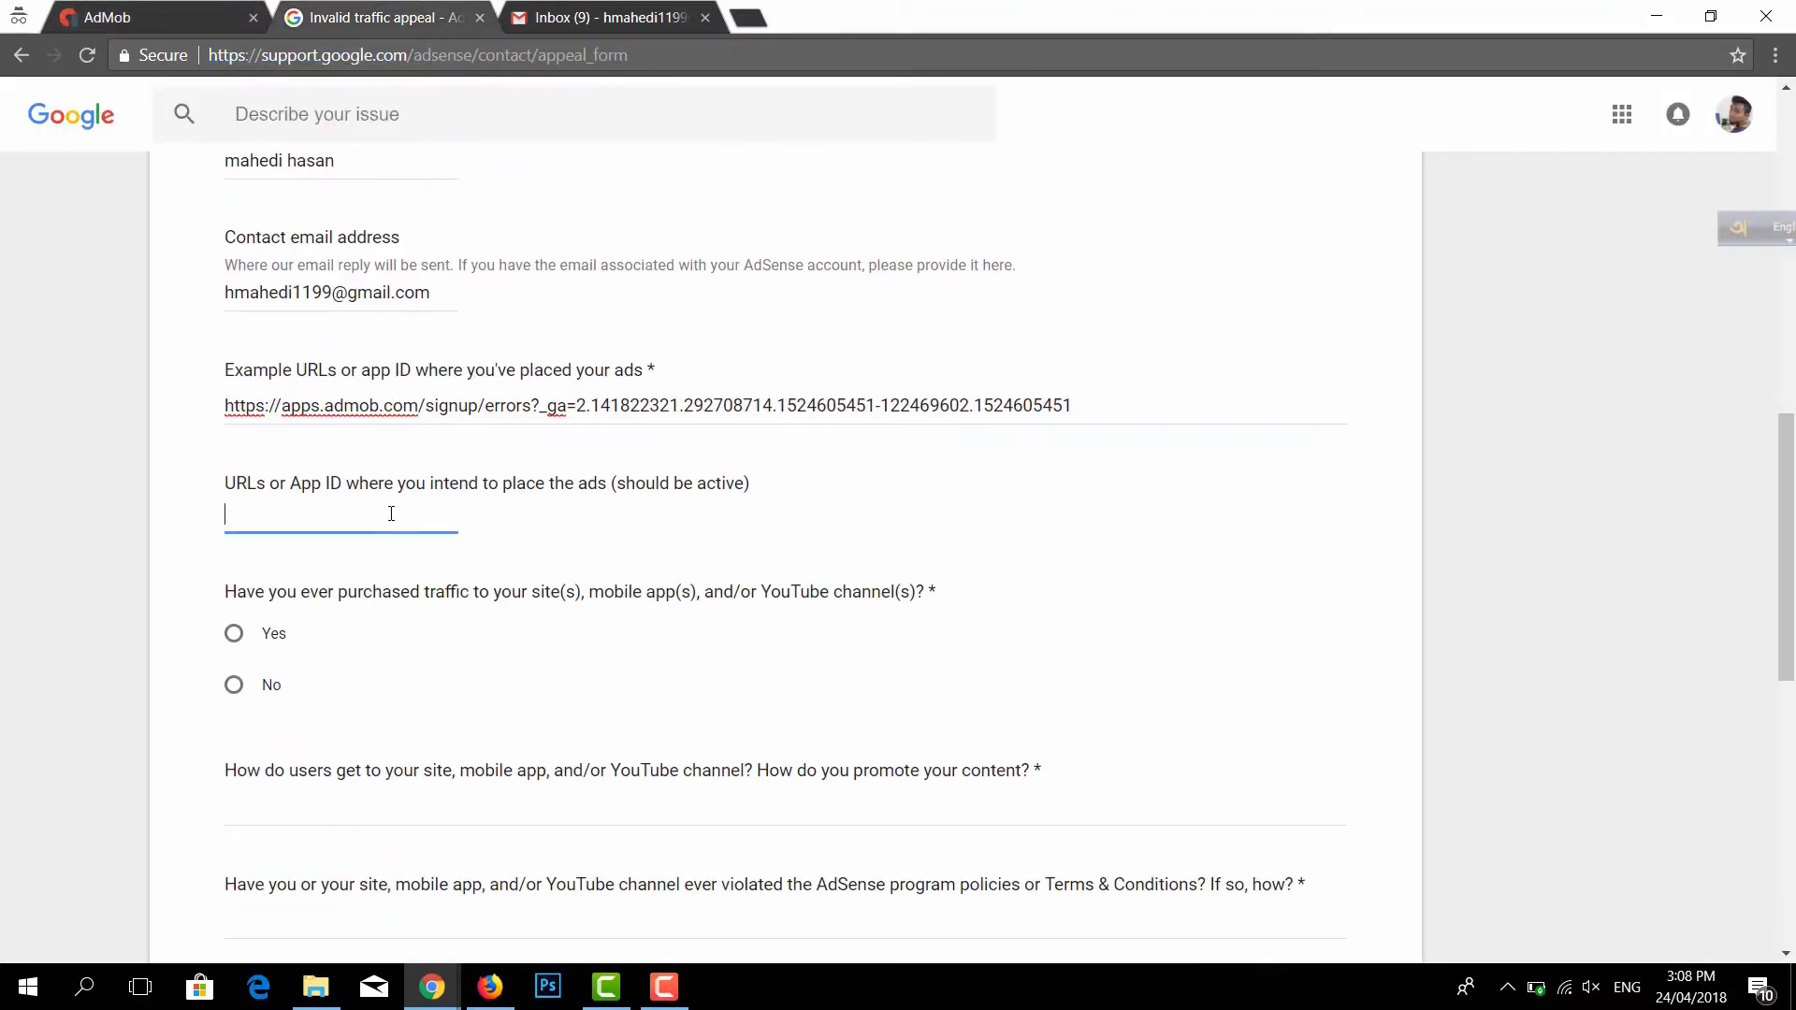
type("https://apps.admob.com/signup/errors?_ga=2.141822321.292708714.1524605451-122469602.1524605451")
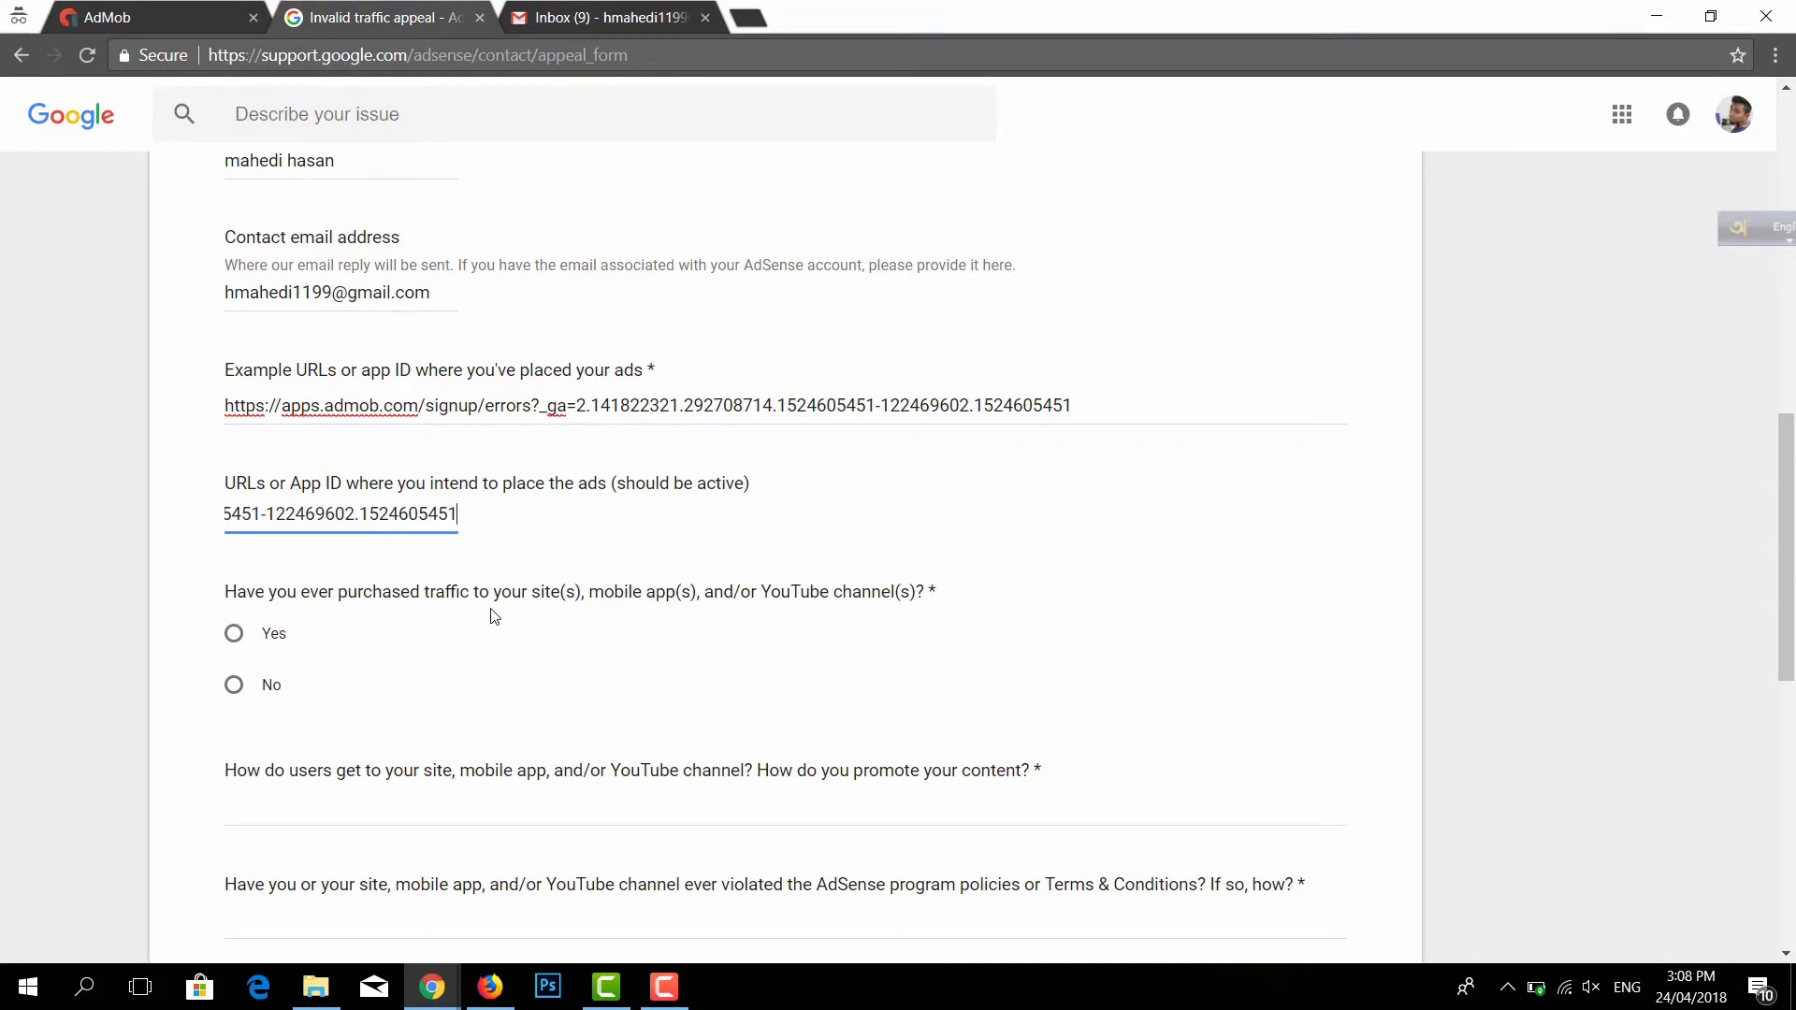
Mark No for ever purchasing traffic, then move down to the written-answer questions
left_click_drag(189, 584, 982, 609)
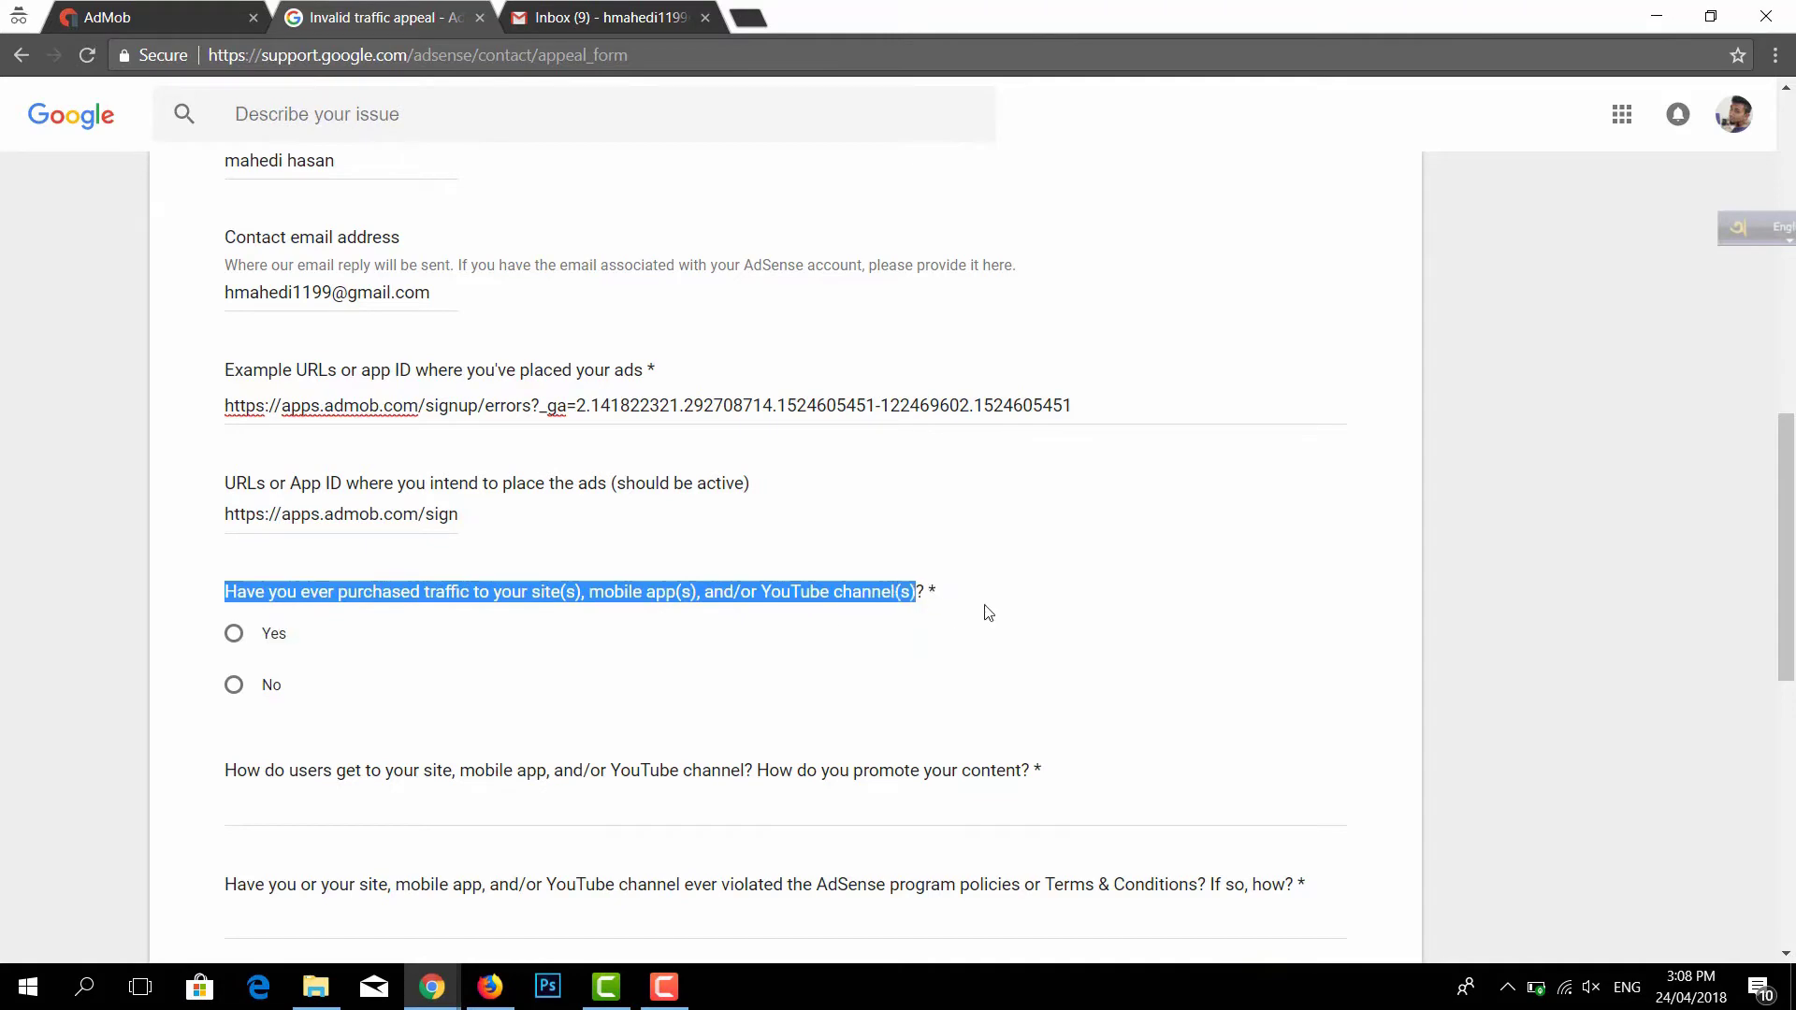
left_click(1046, 604)
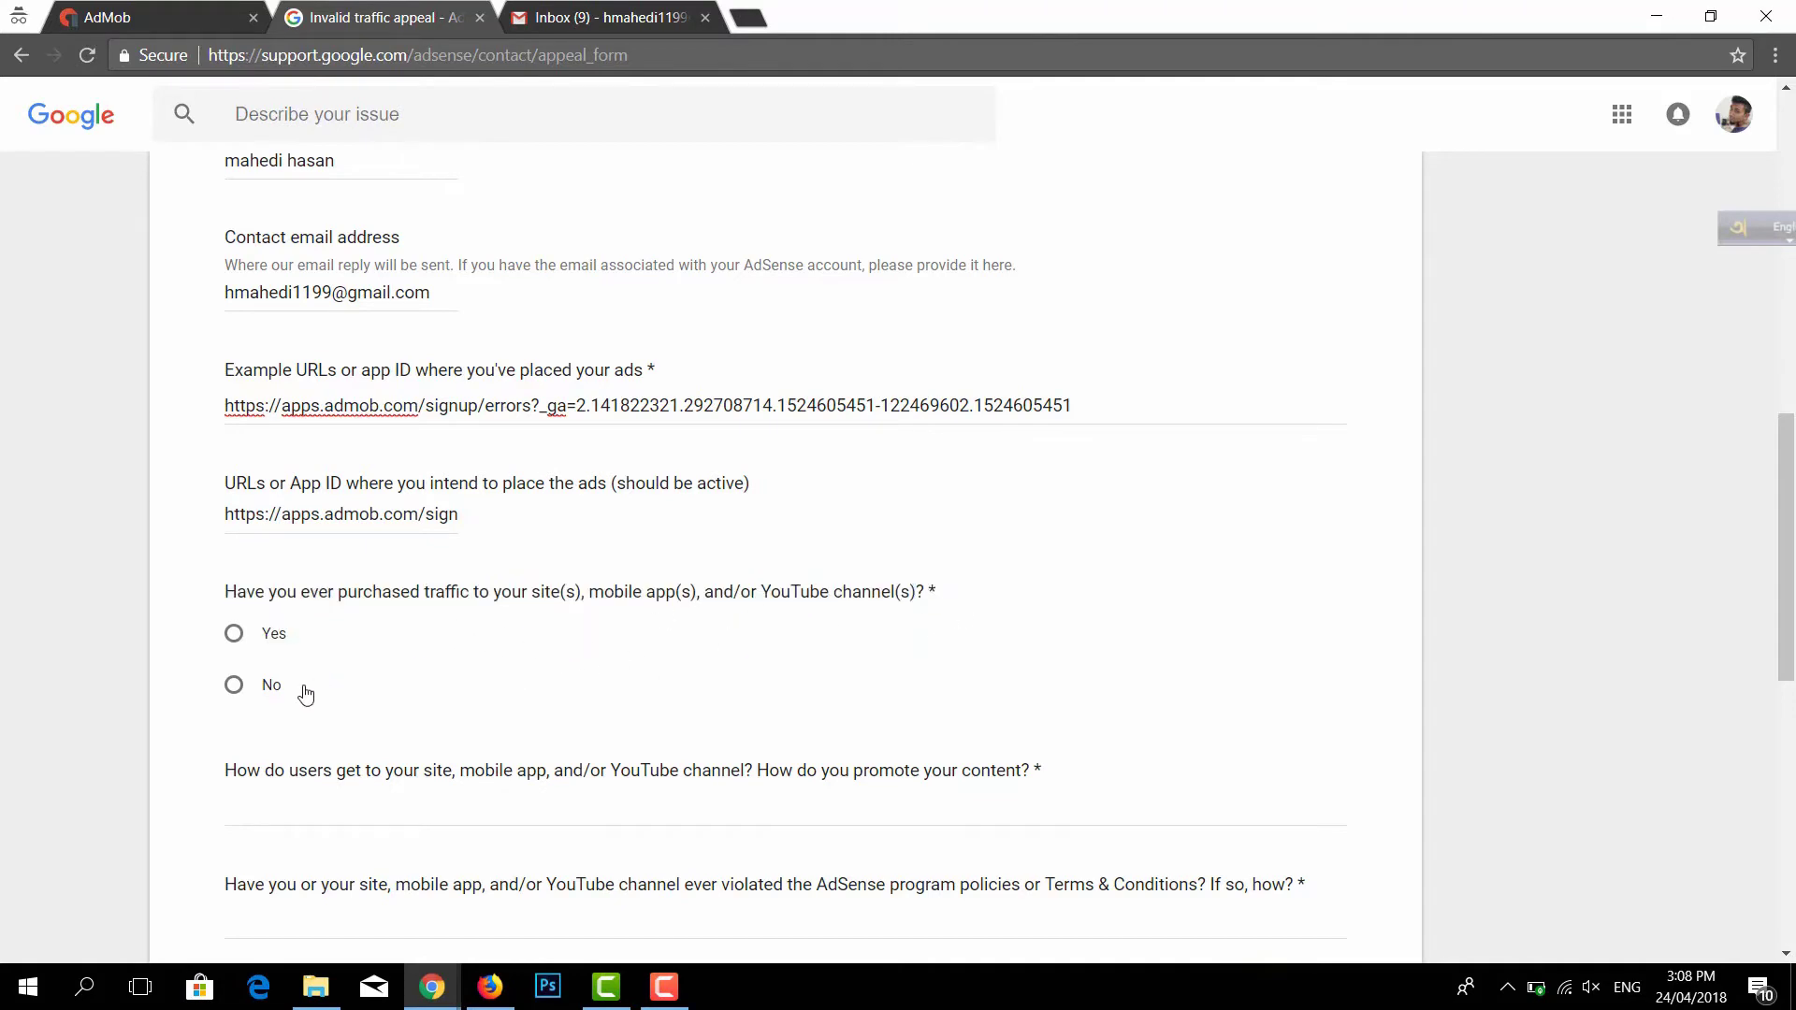
left_click(250, 686)
scroll(822, 665, "down", 3)
left_click(300, 465)
left_click(371, 567)
scroll(433, 654, "down", 1)
left_click(465, 680)
left_click(465, 727)
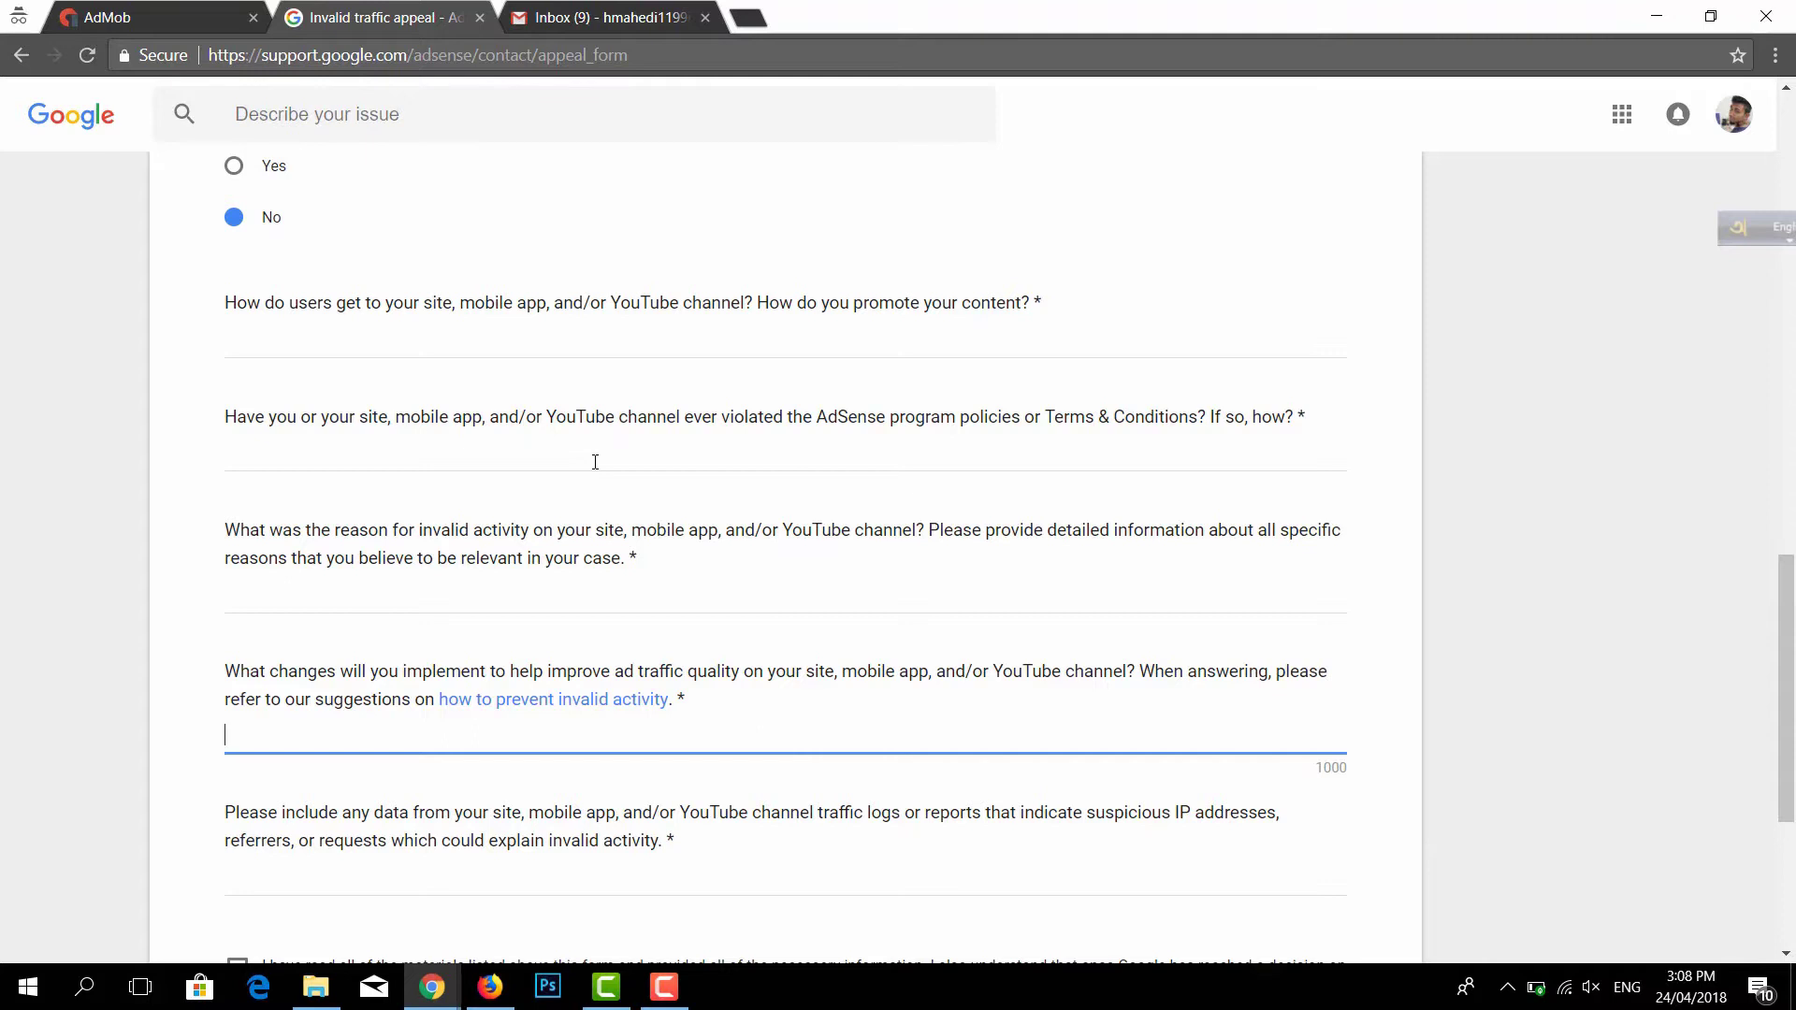
Copy the traffic-sources paragraph from the Admob Appeal doc and paste it into the form
left_click(512, 344)
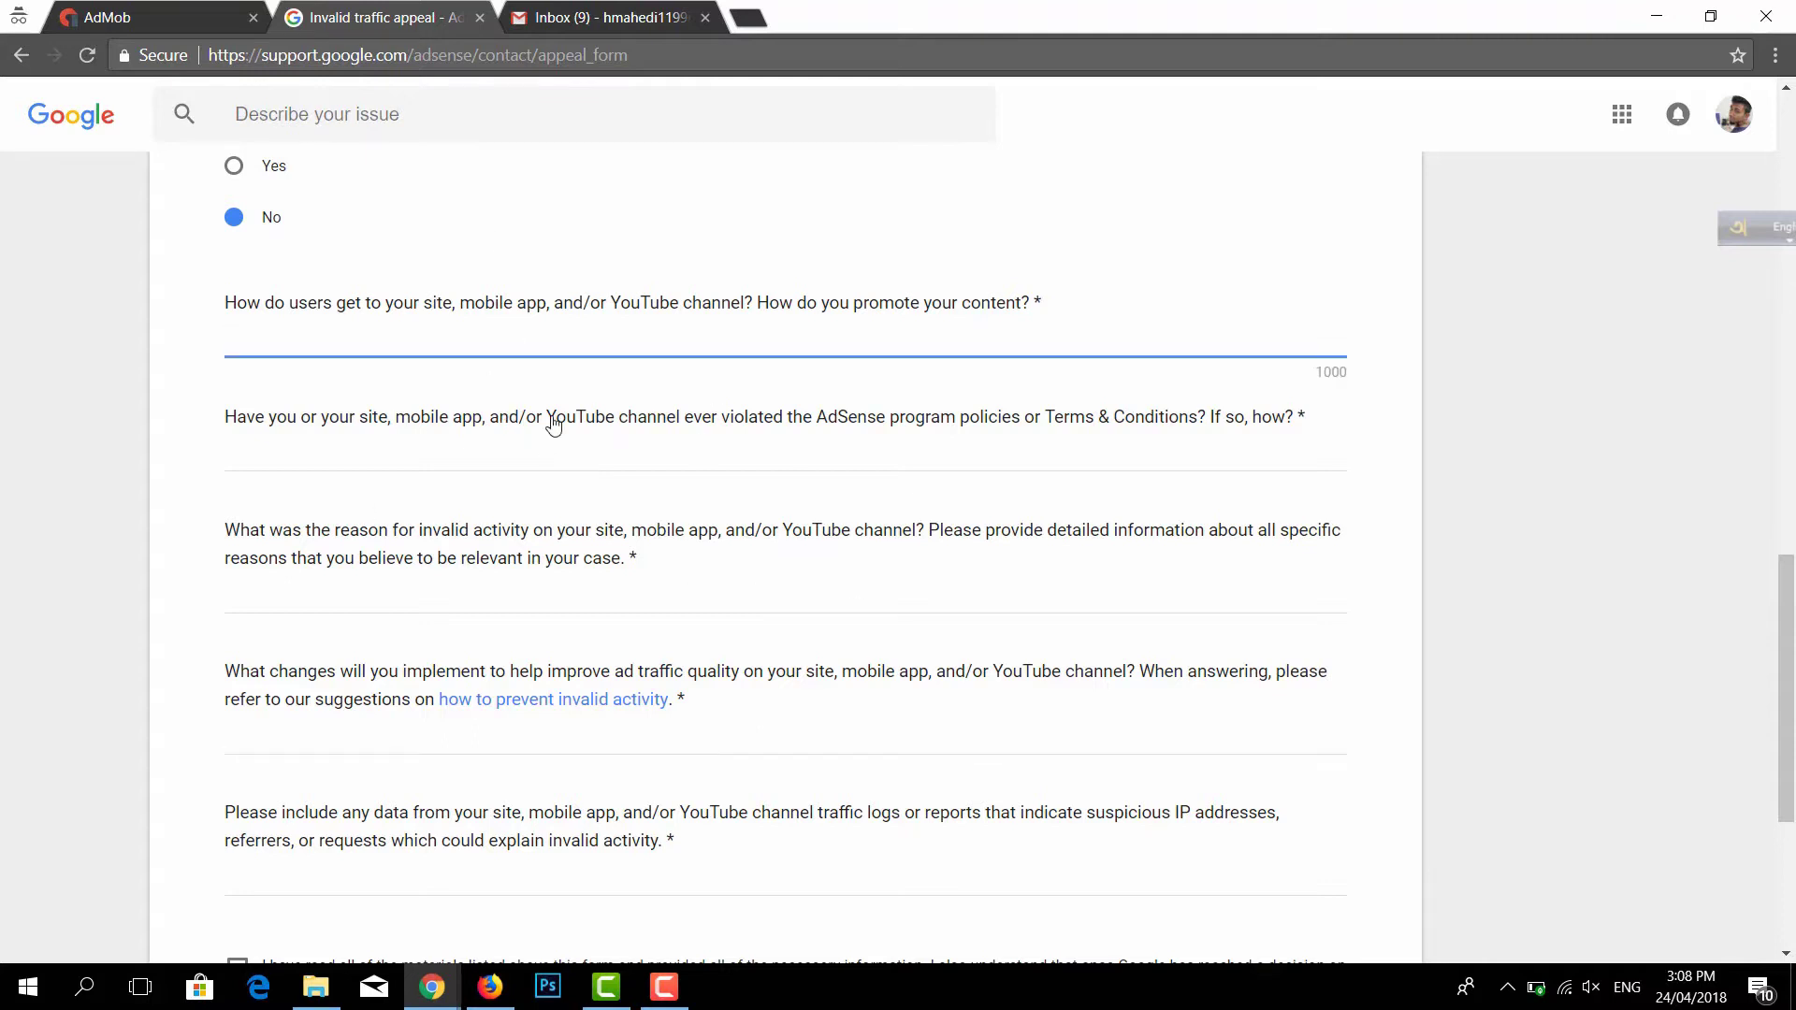
mouse_move(450, 992)
left_click(618, 912)
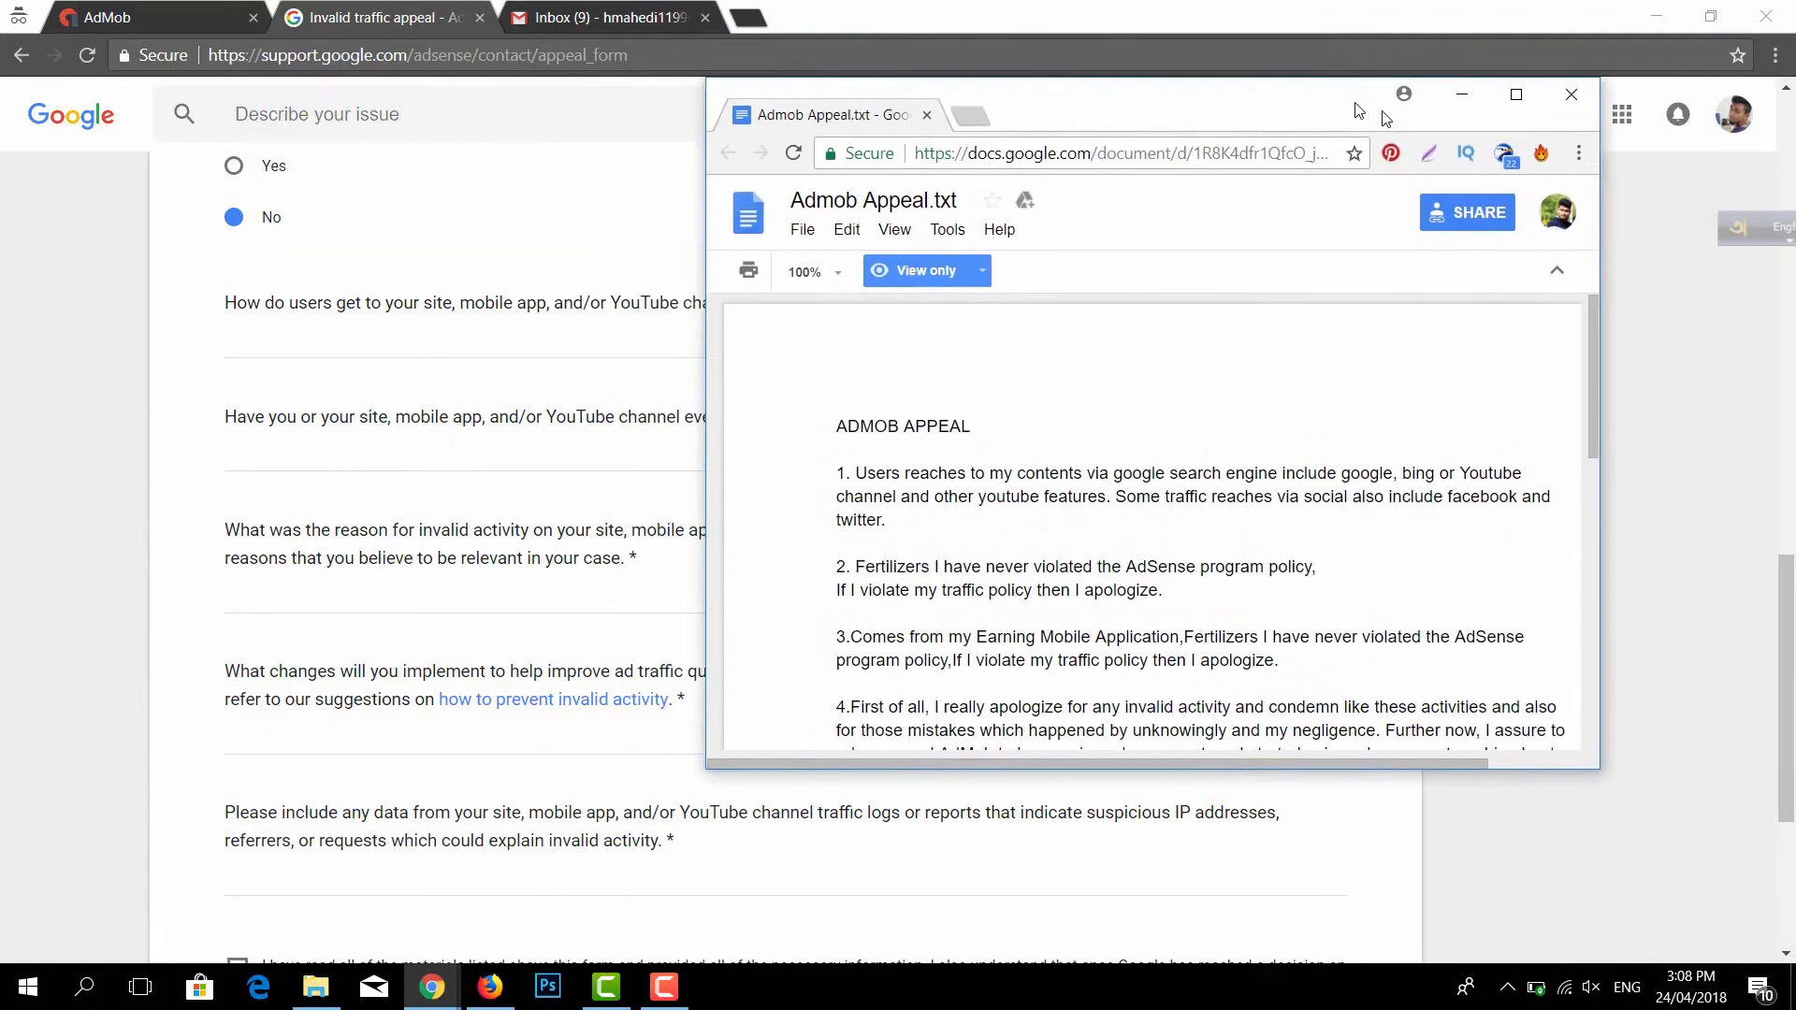
left_click_drag(1386, 118, 1467, 136)
scroll(1030, 495, "down", 1)
left_click_drag(935, 374, 1035, 417)
key("ctrl+c")
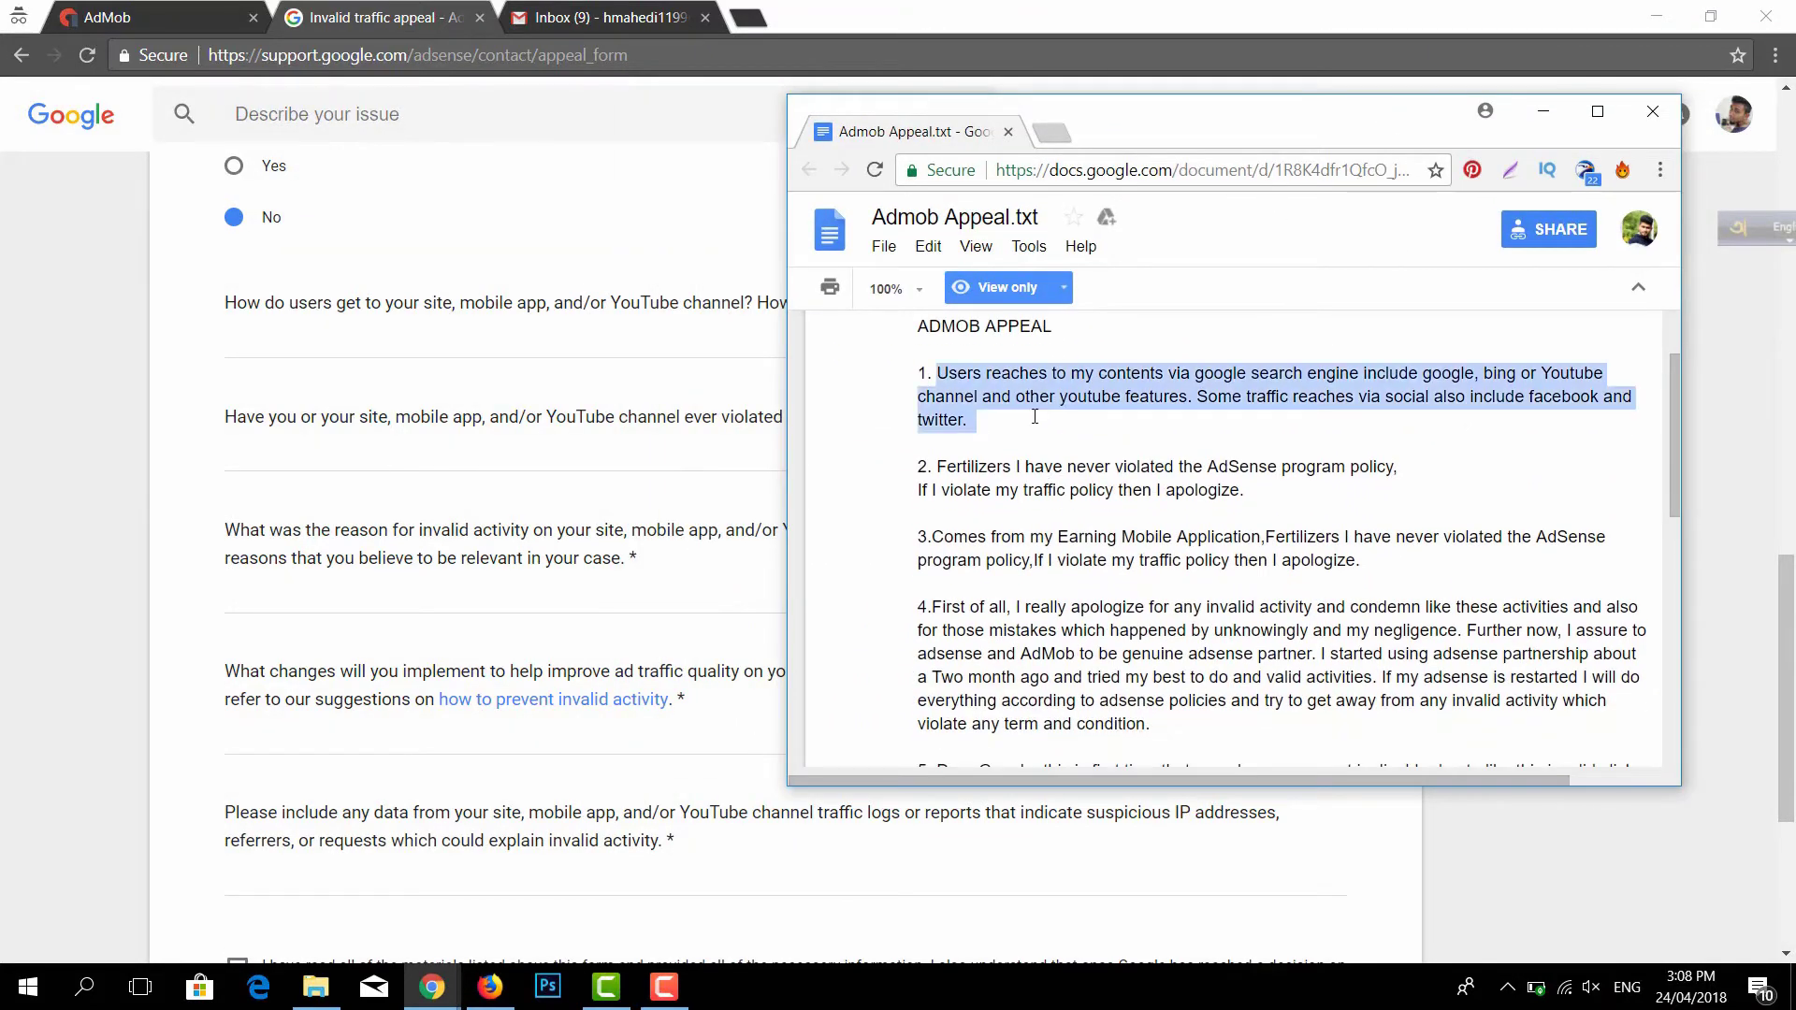
left_click(448, 336)
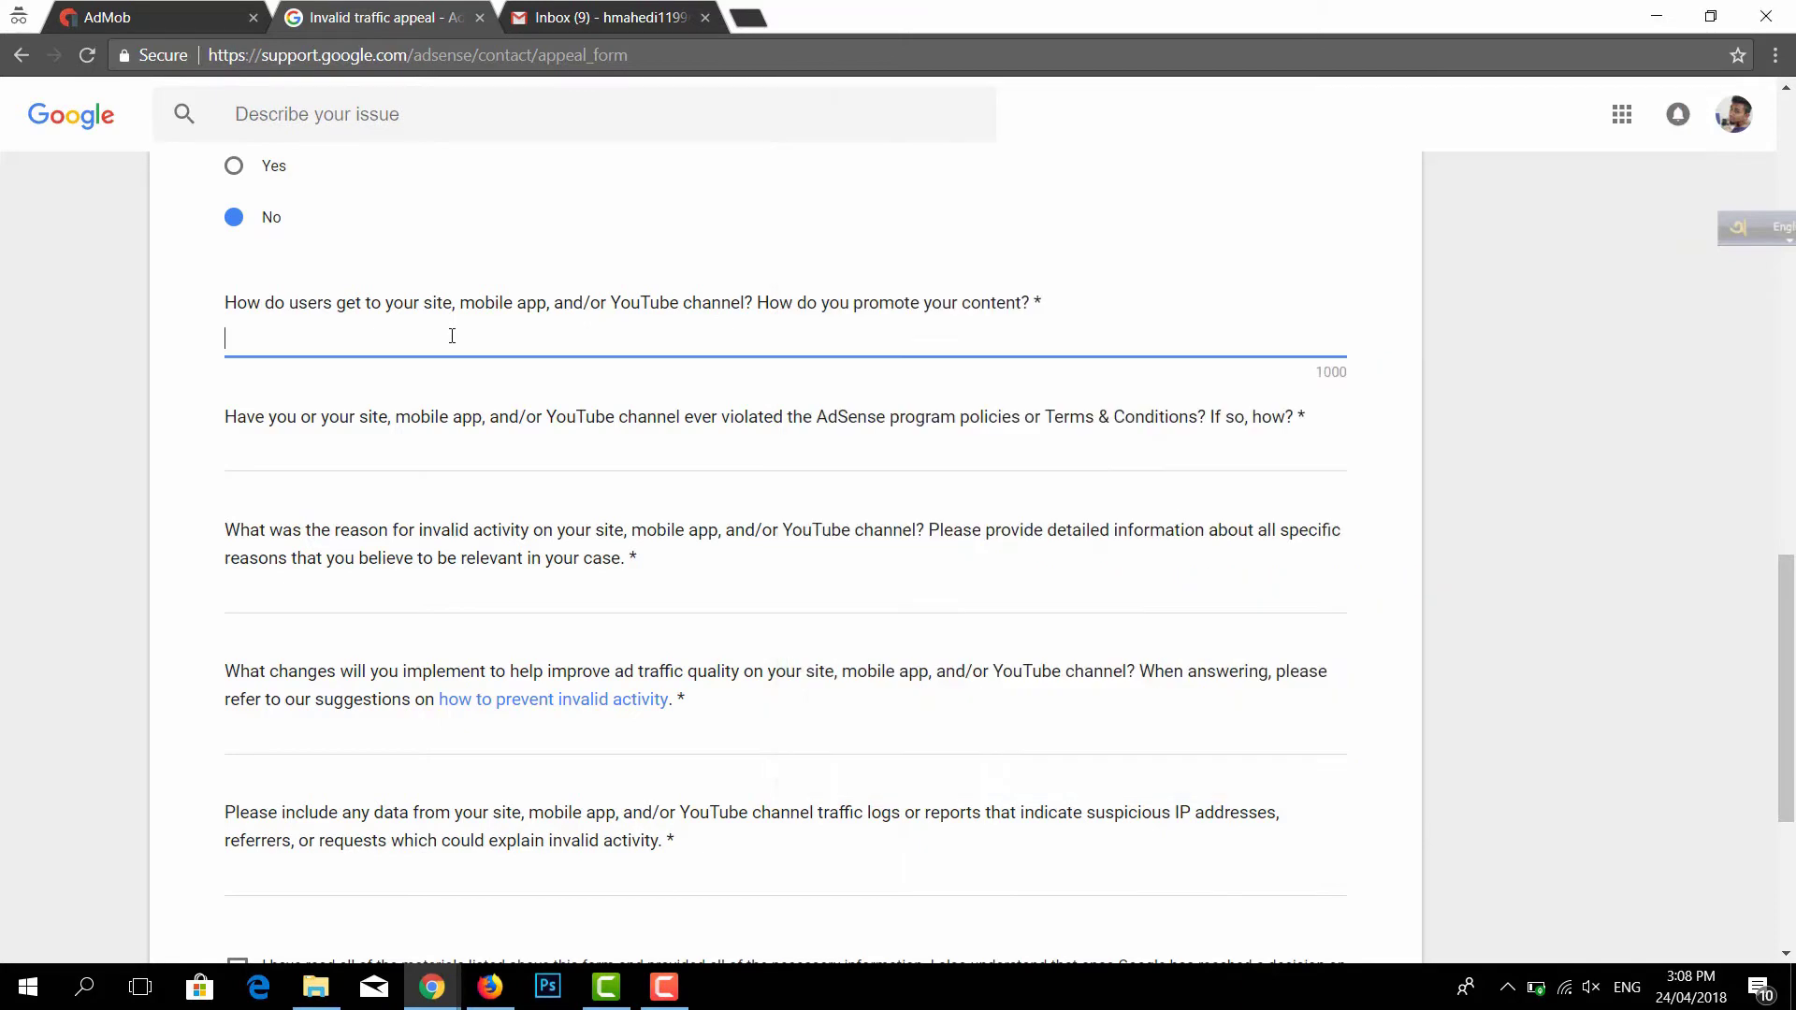
key("ctrl+v")
Copy the never-violated-policy paragraph and paste it into the invalid-activity reason answer
left_click(879, 606)
left_click_drag(940, 465, 1250, 490)
key("ctrl+c")
left_click(401, 417)
left_click(480, 534)
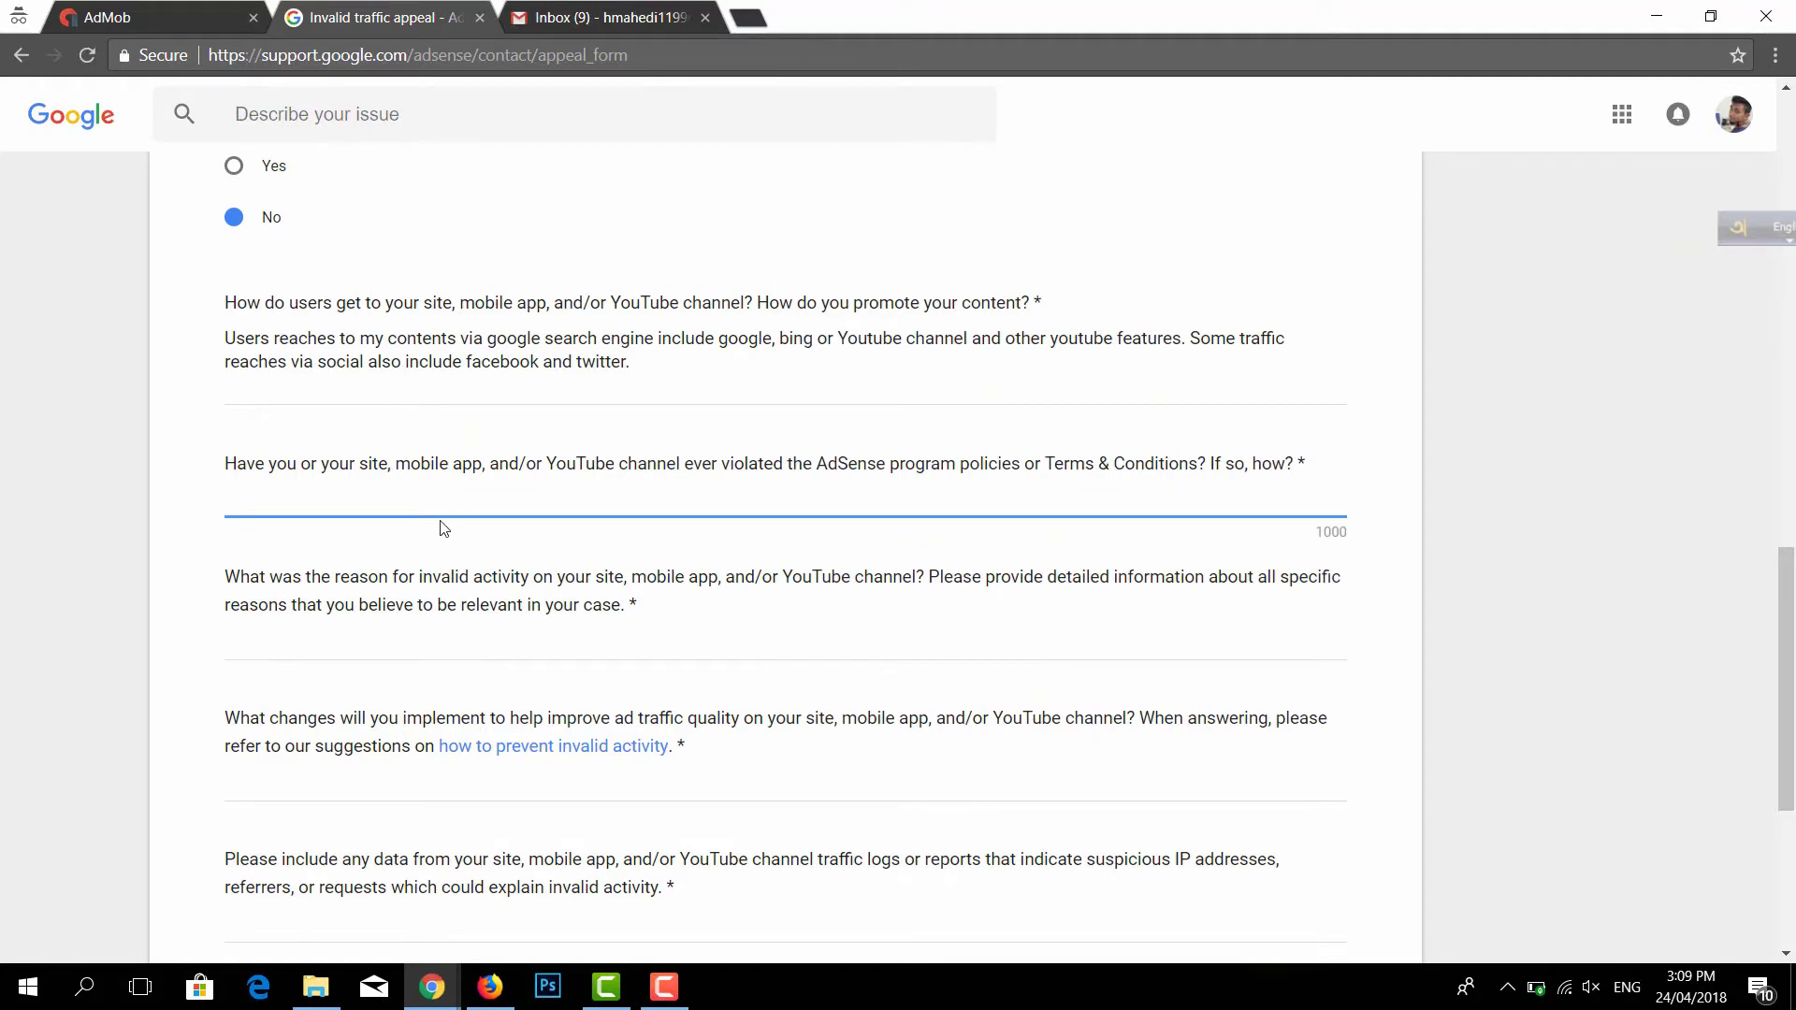
left_click(448, 649)
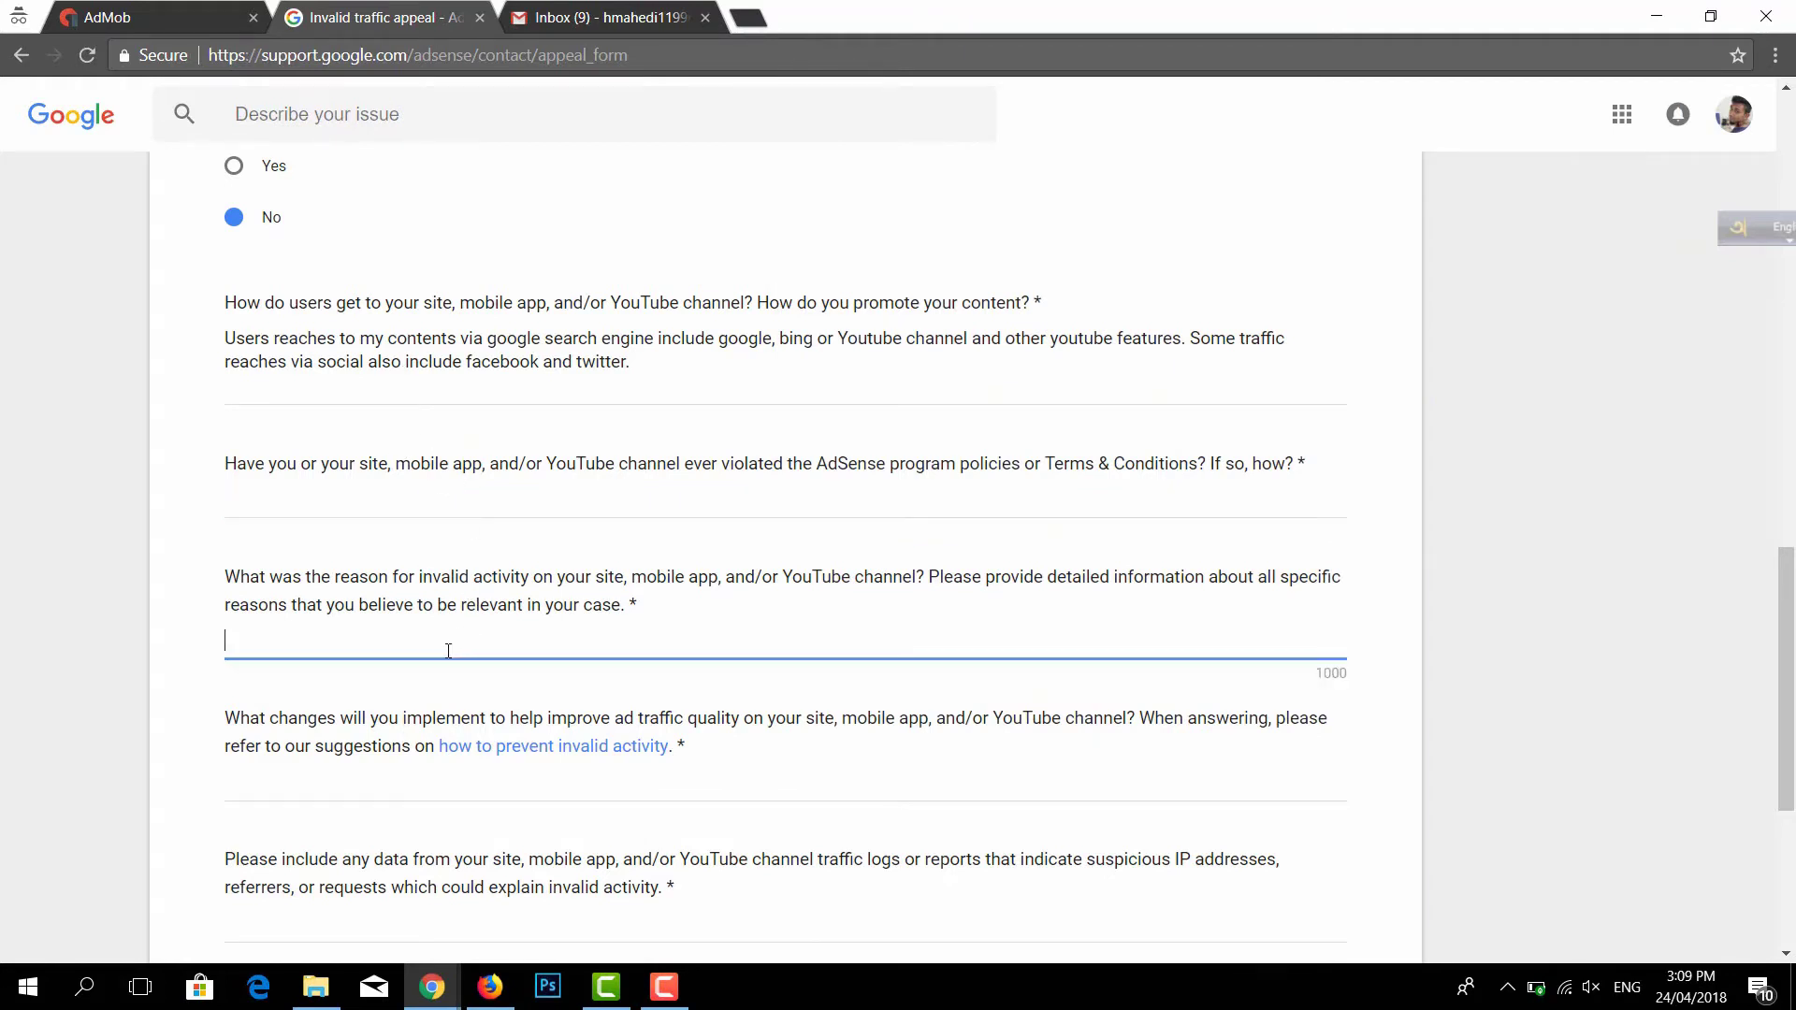
key("ctrl+v")
Copy the policy-violation question text into the promotion answer, then undo the mistaken paste
left_click(421, 473)
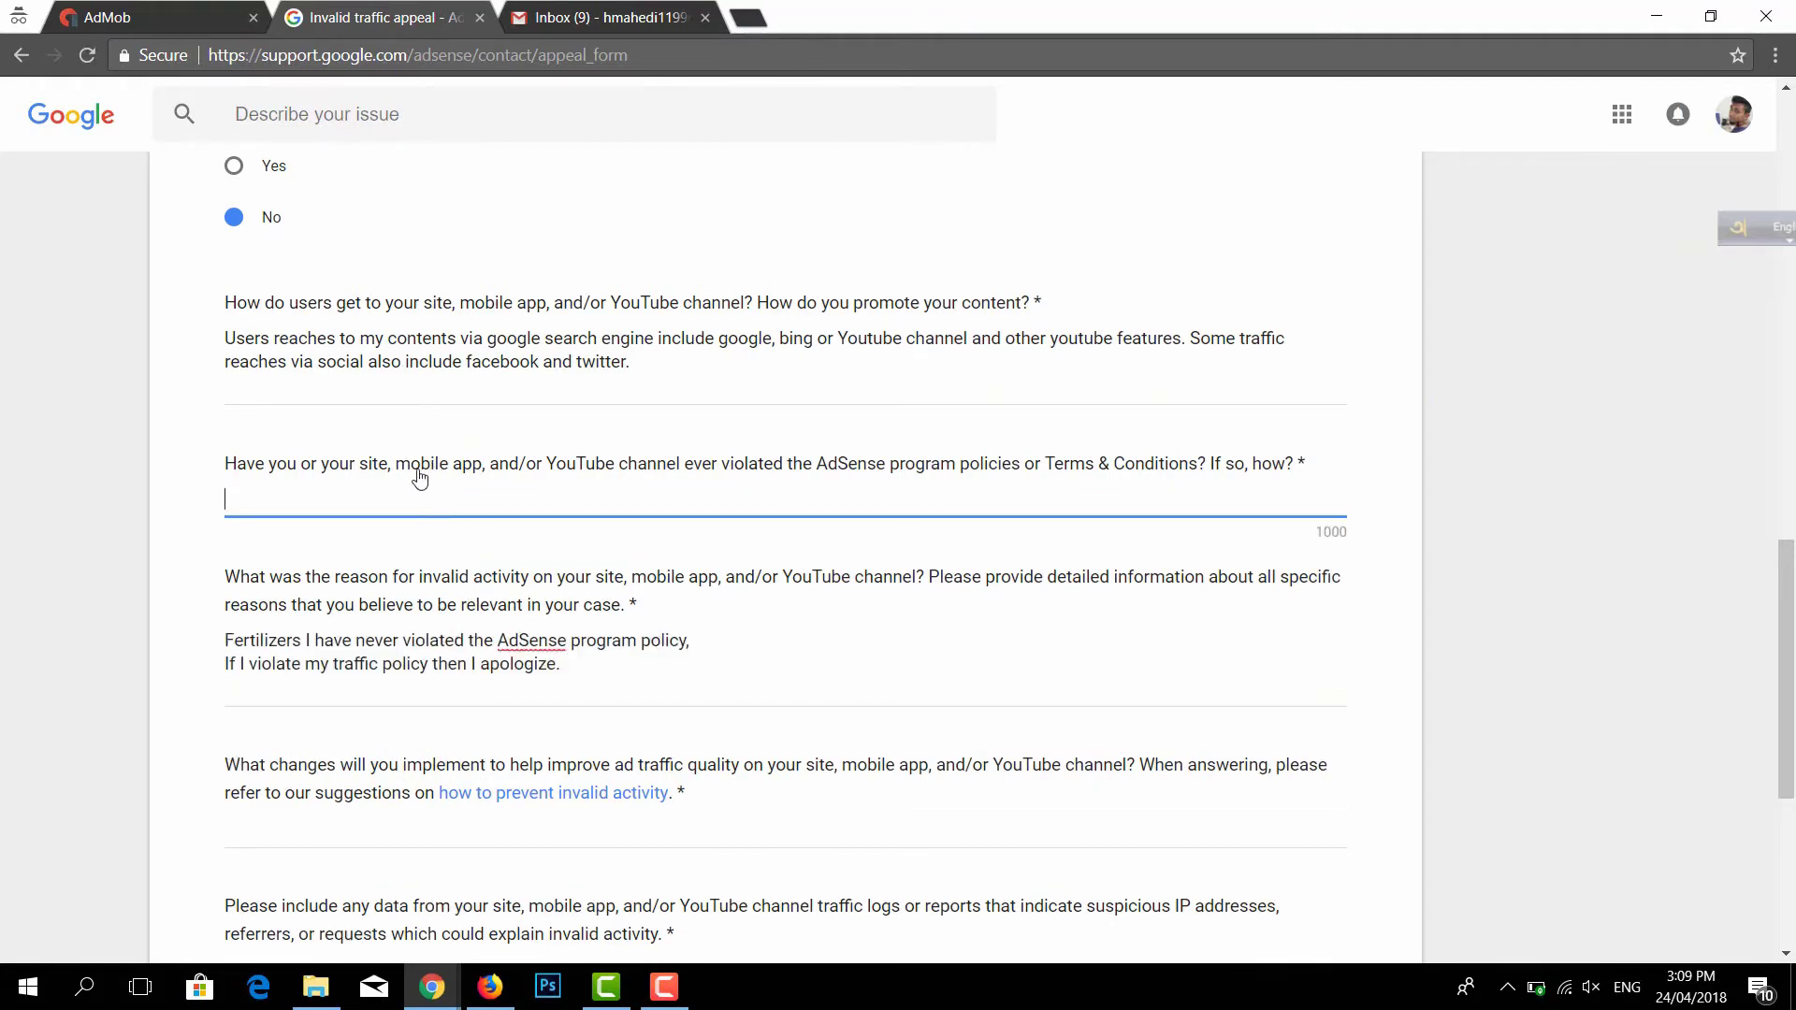
left_click_drag(229, 472, 1367, 458)
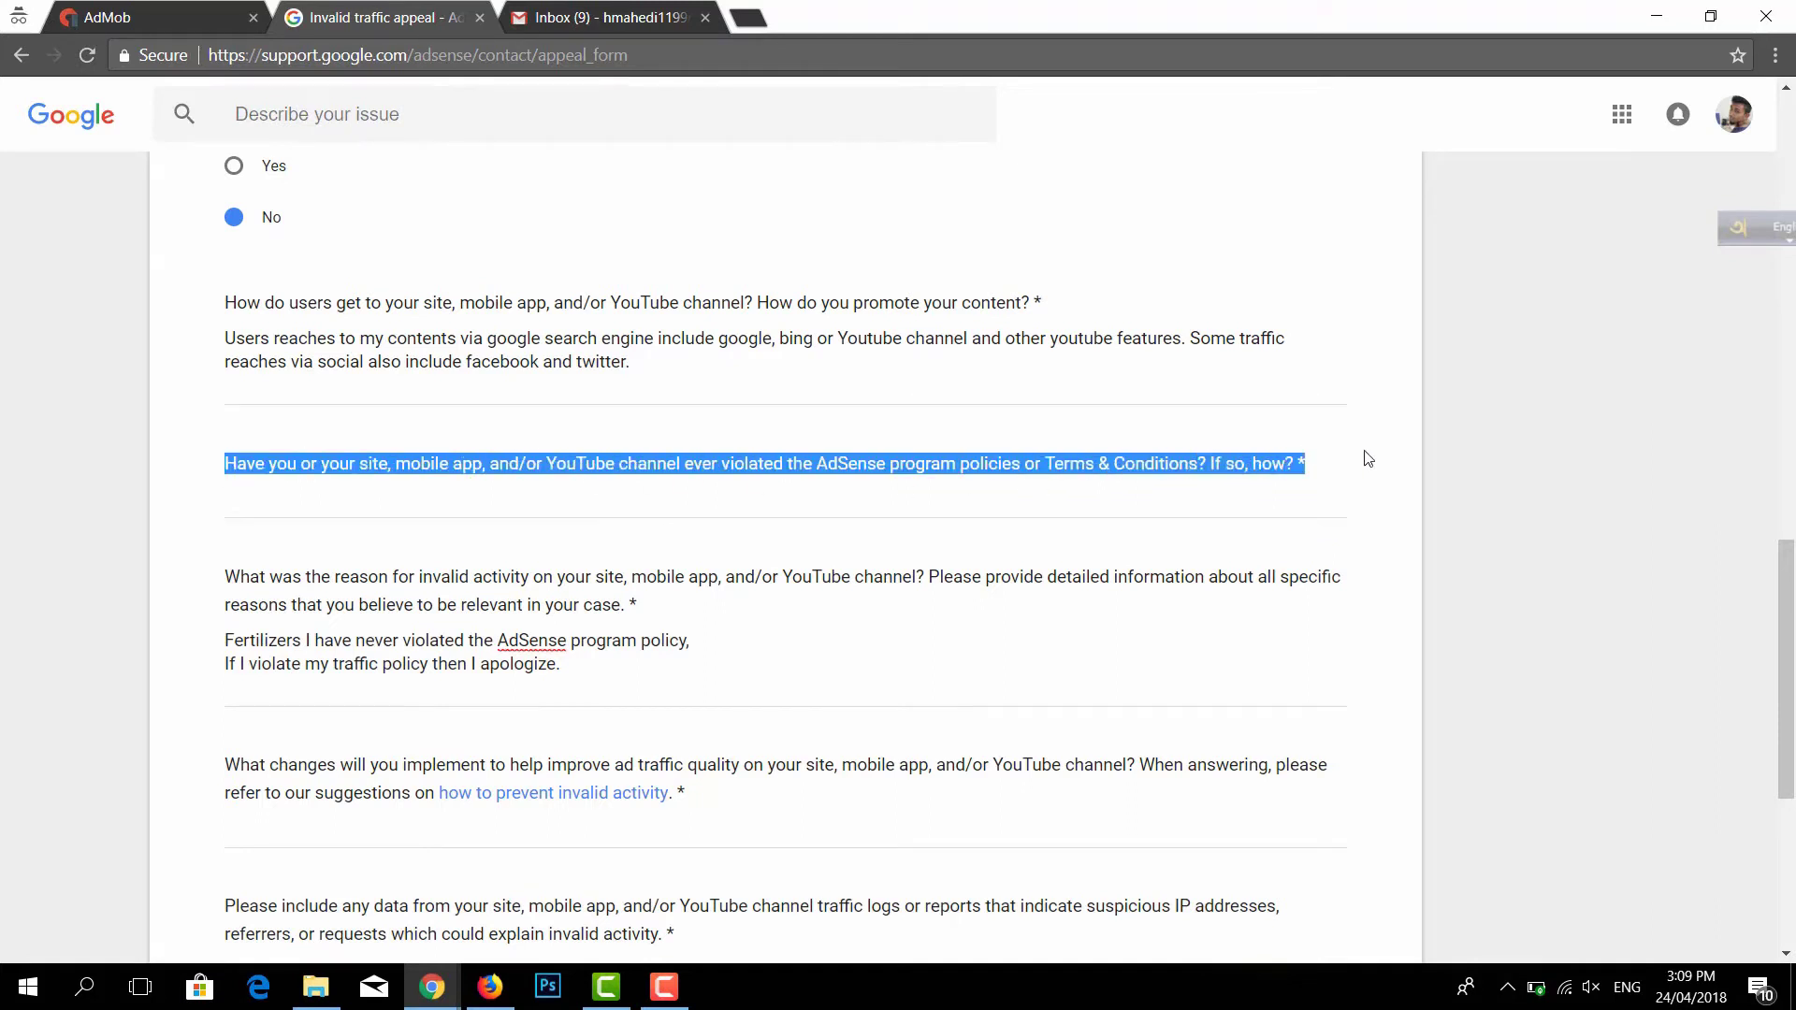
right_click(613, 468)
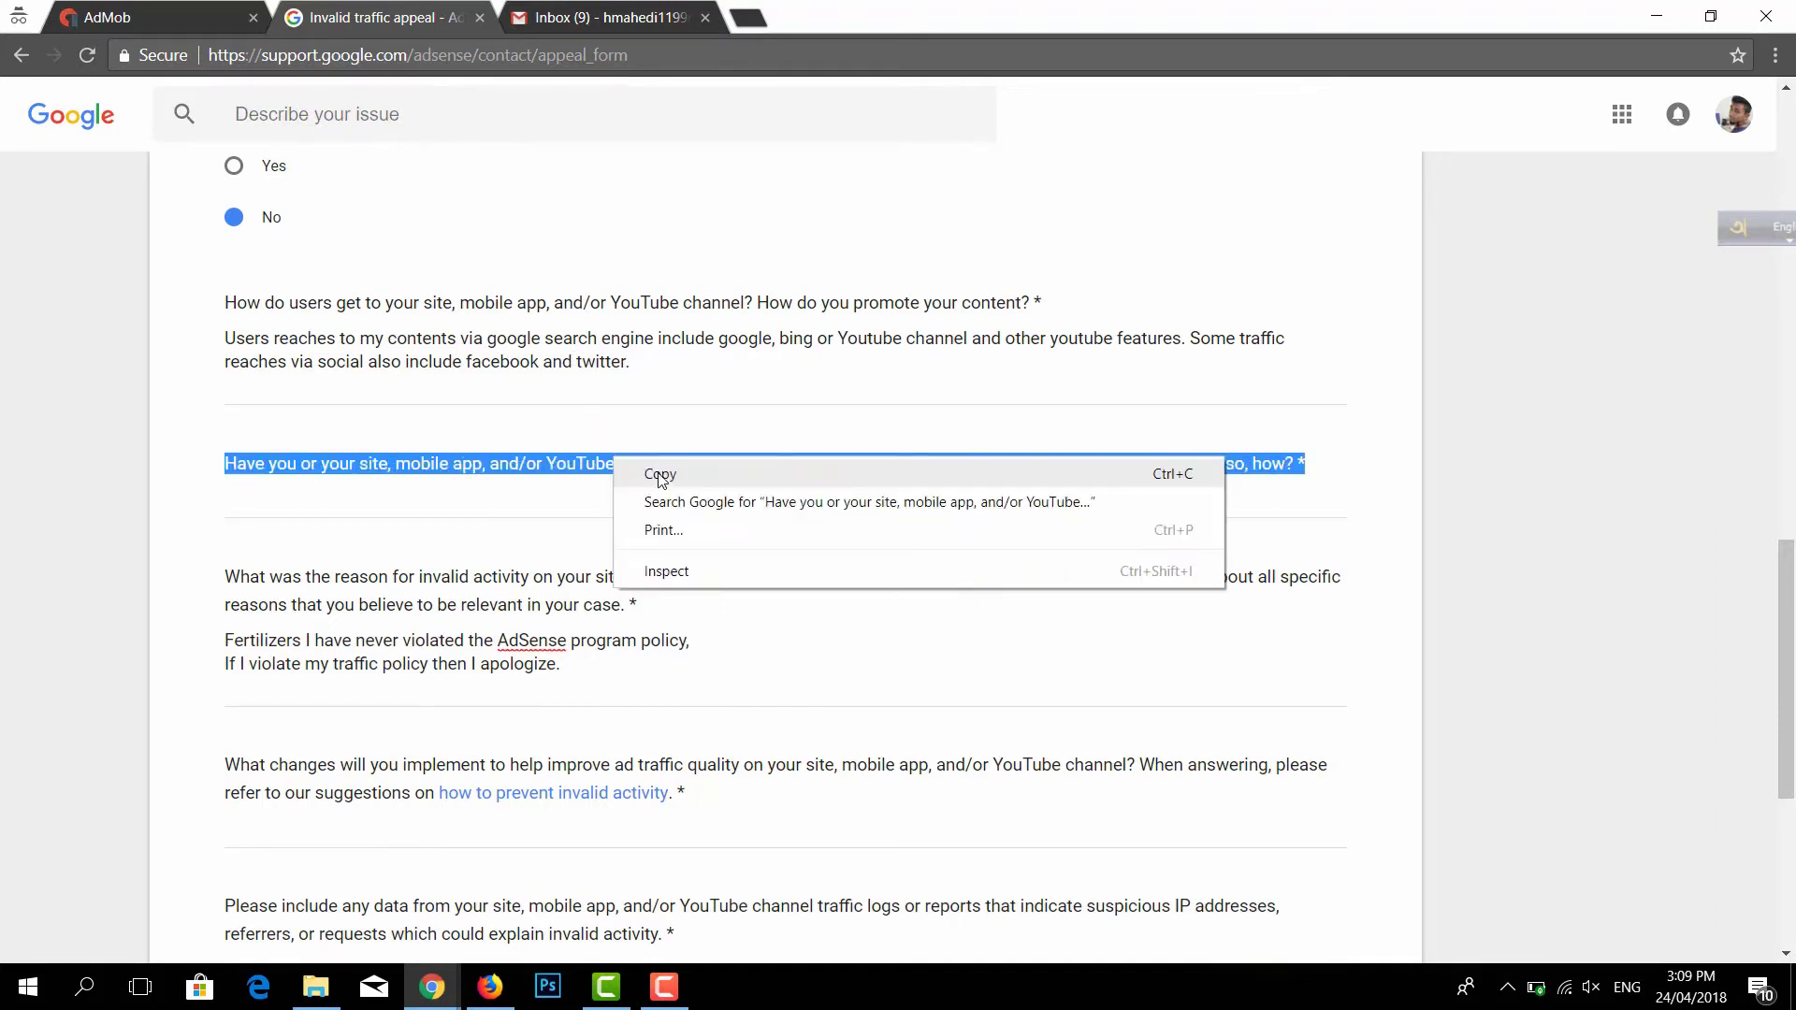
left_click(644, 473)
left_click(521, 397)
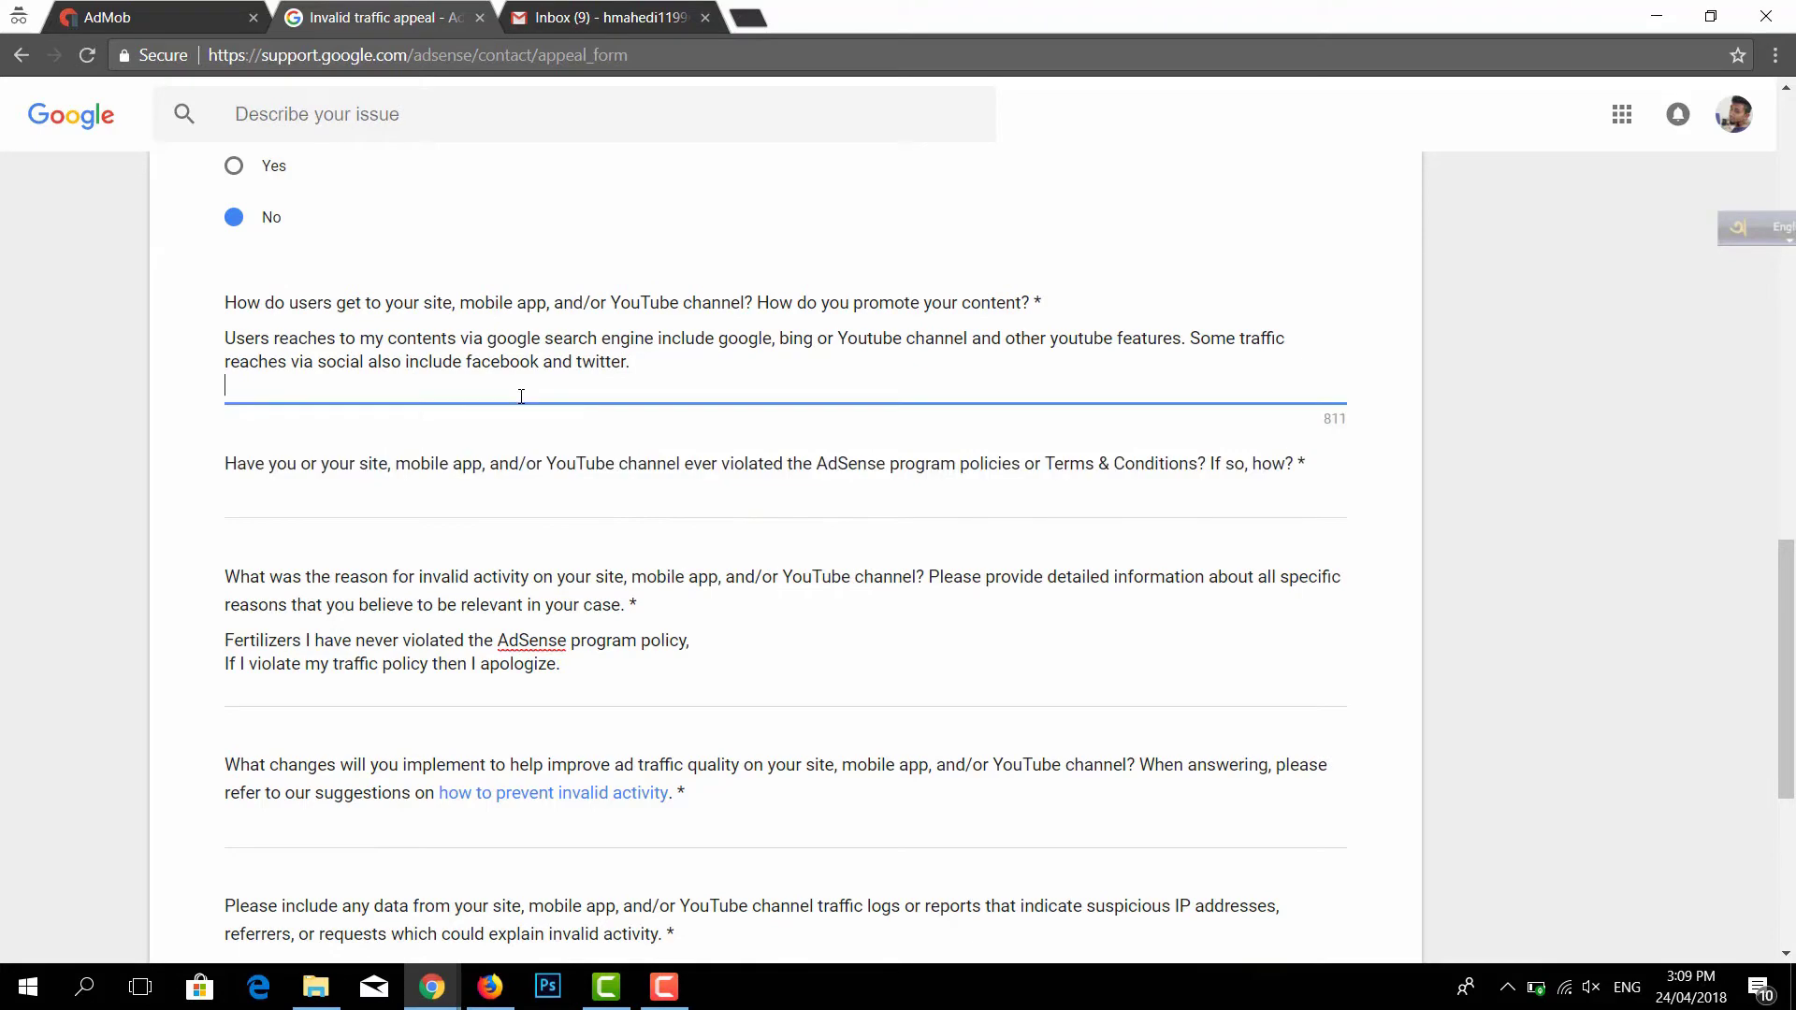
key("ctrl+v")
key("ctrl+z")
key("ctrl+z")
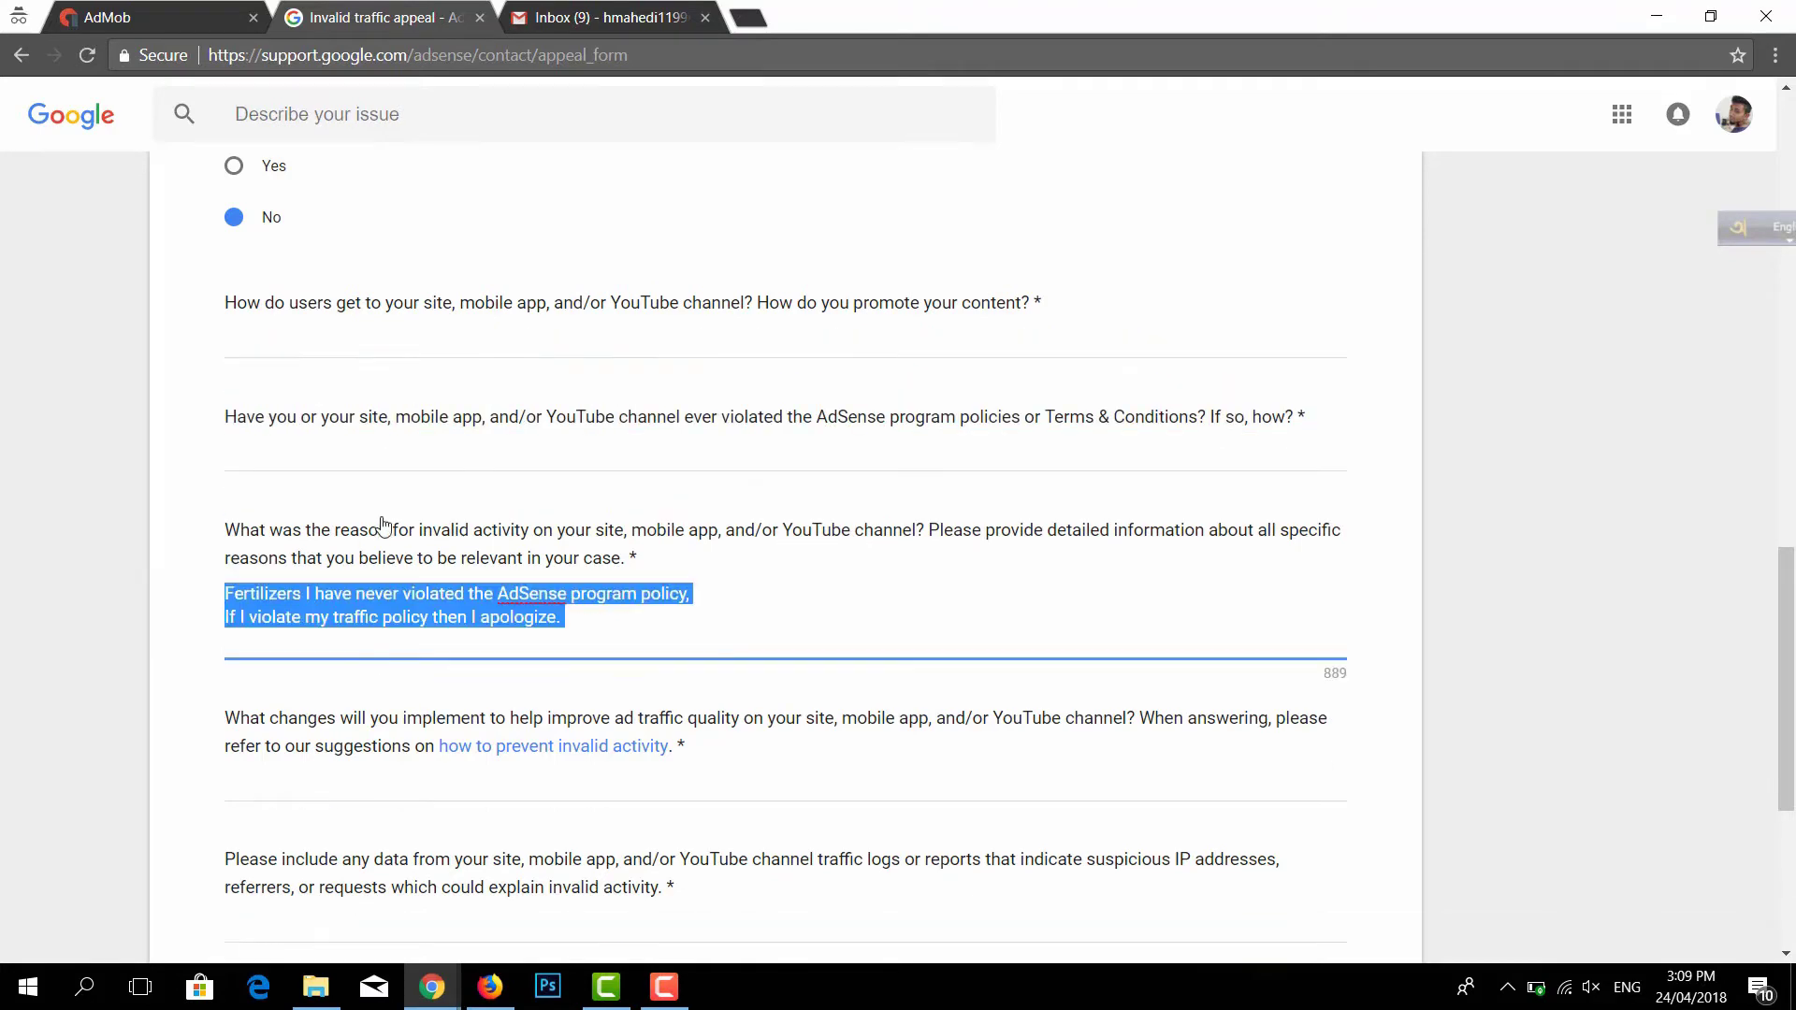
Paste the 'never violated the AdSense program policy' paragraph into the policy-violation answer
left_click(379, 450)
key("ctrl+v")
key("alt+Tab")
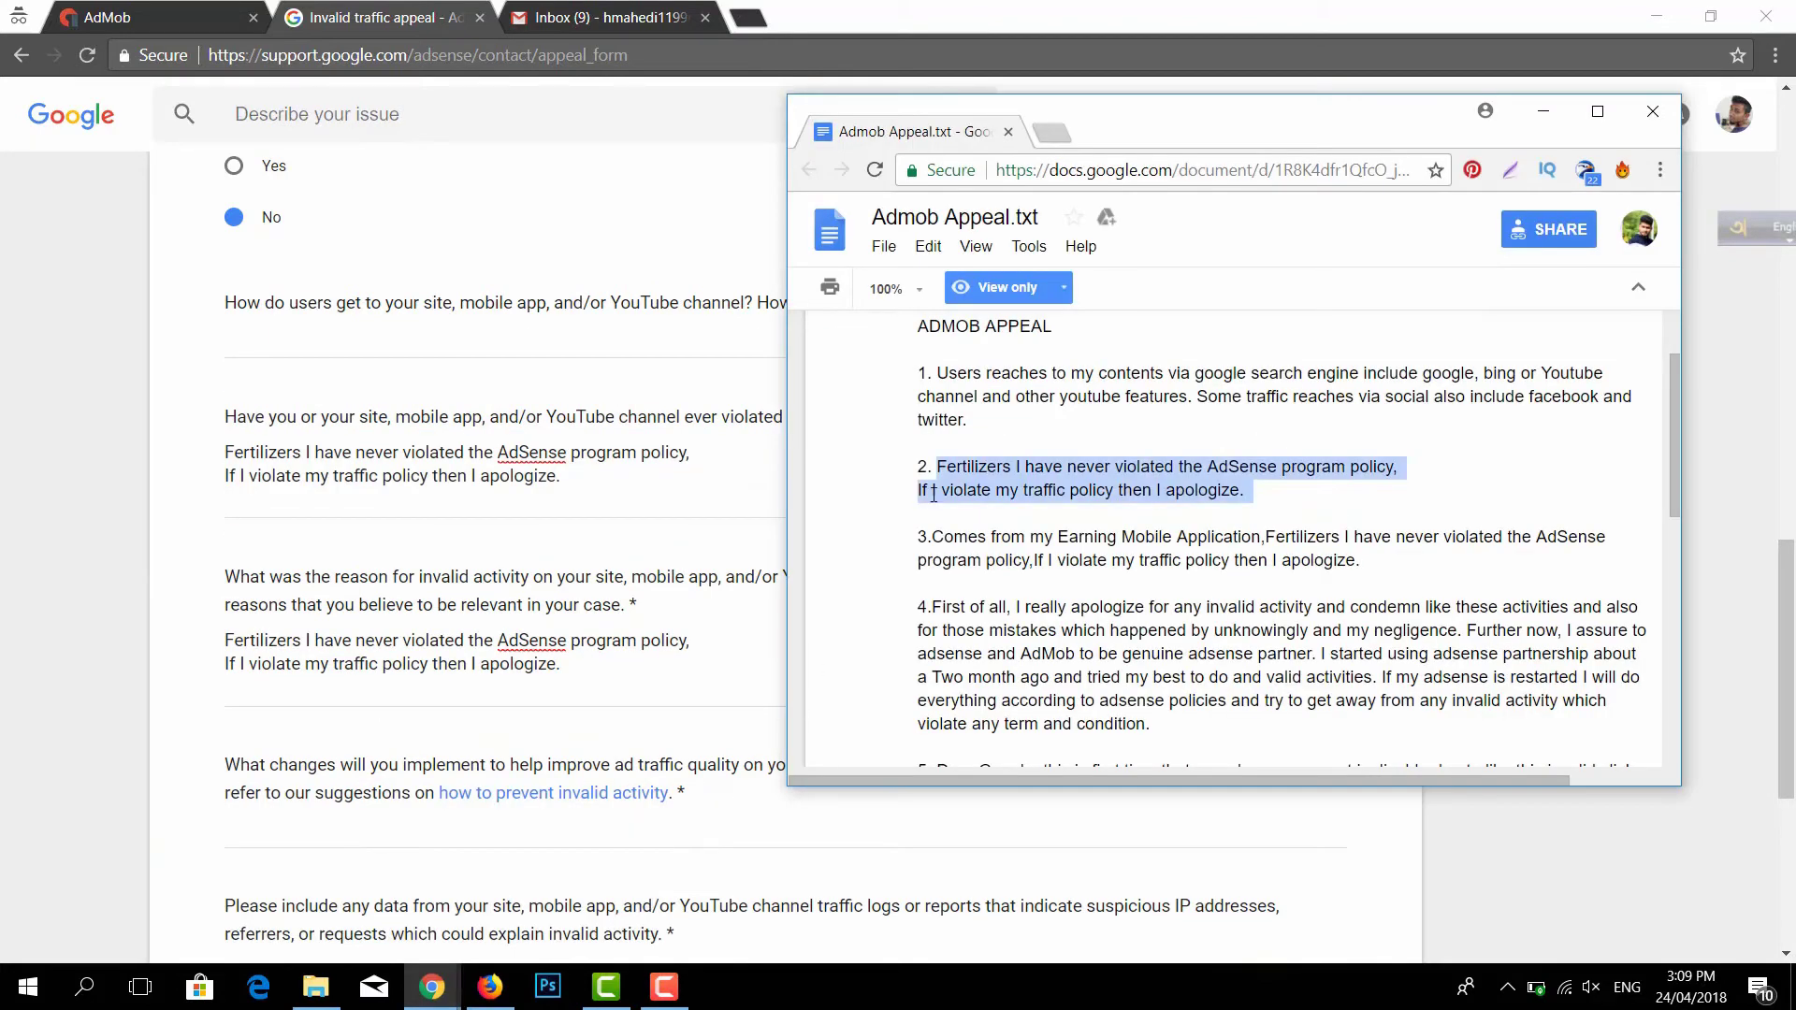
left_click_drag(939, 373, 1007, 430)
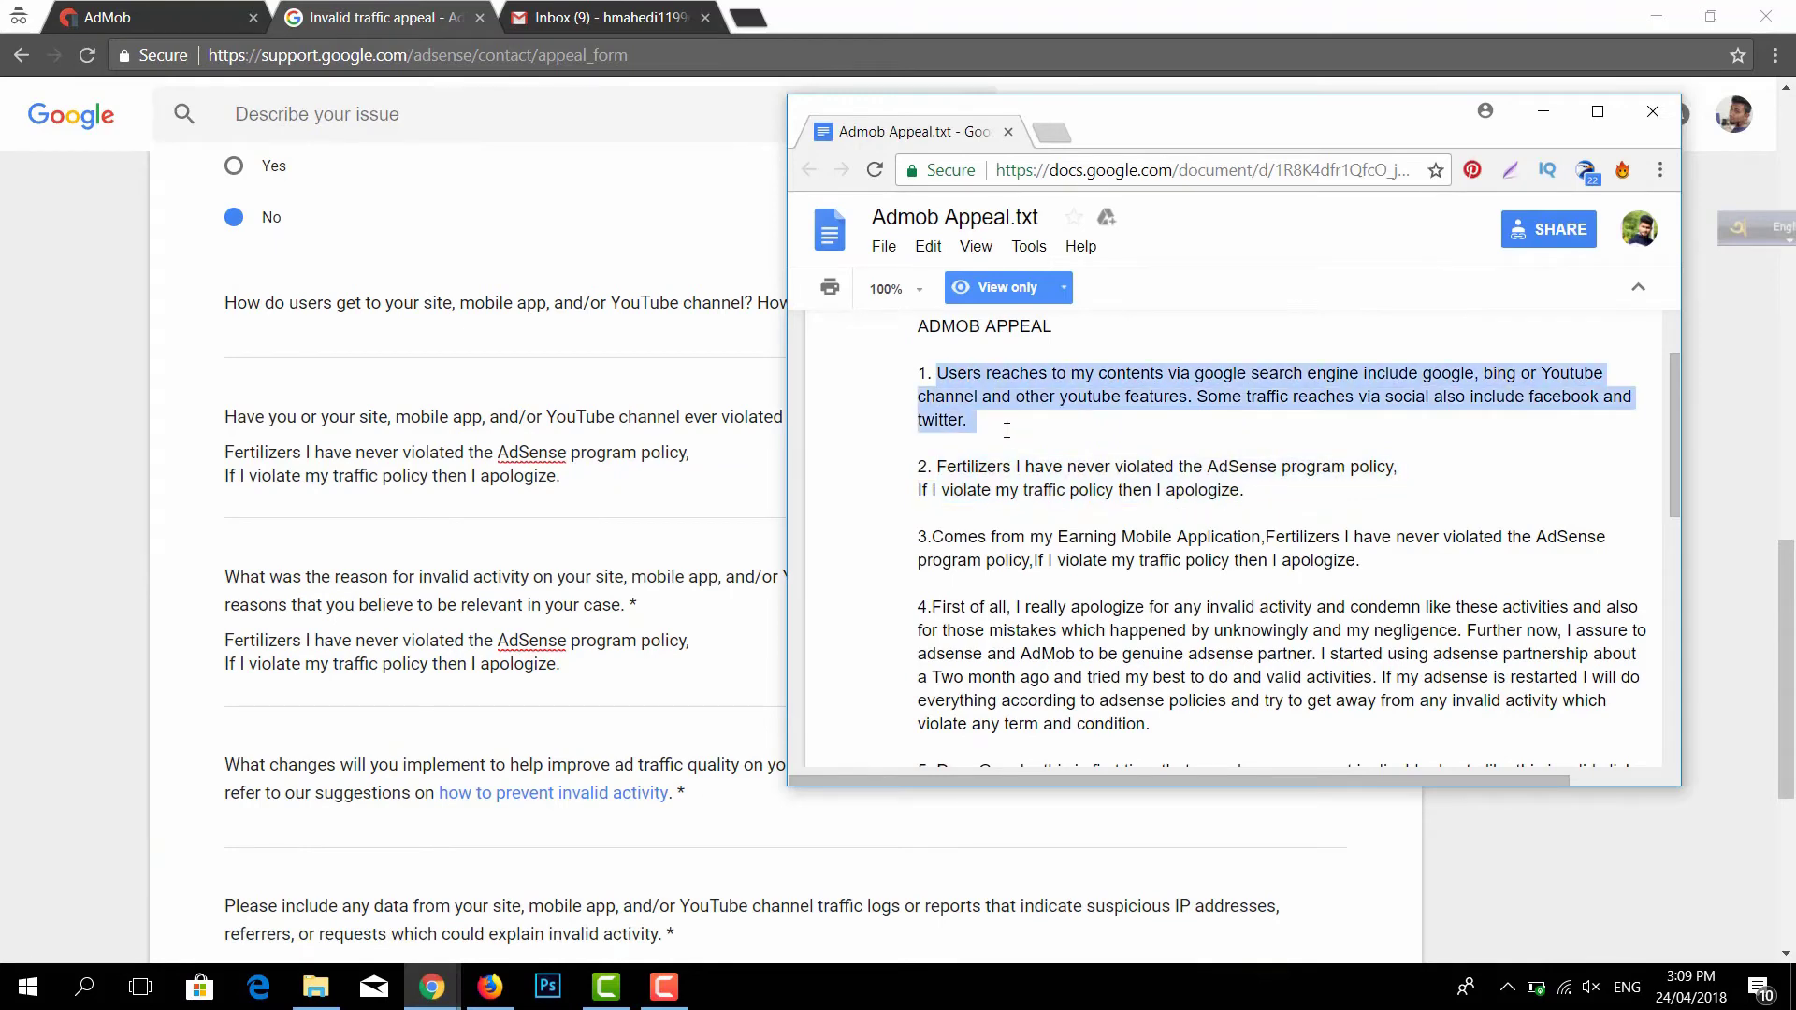
left_click(434, 356)
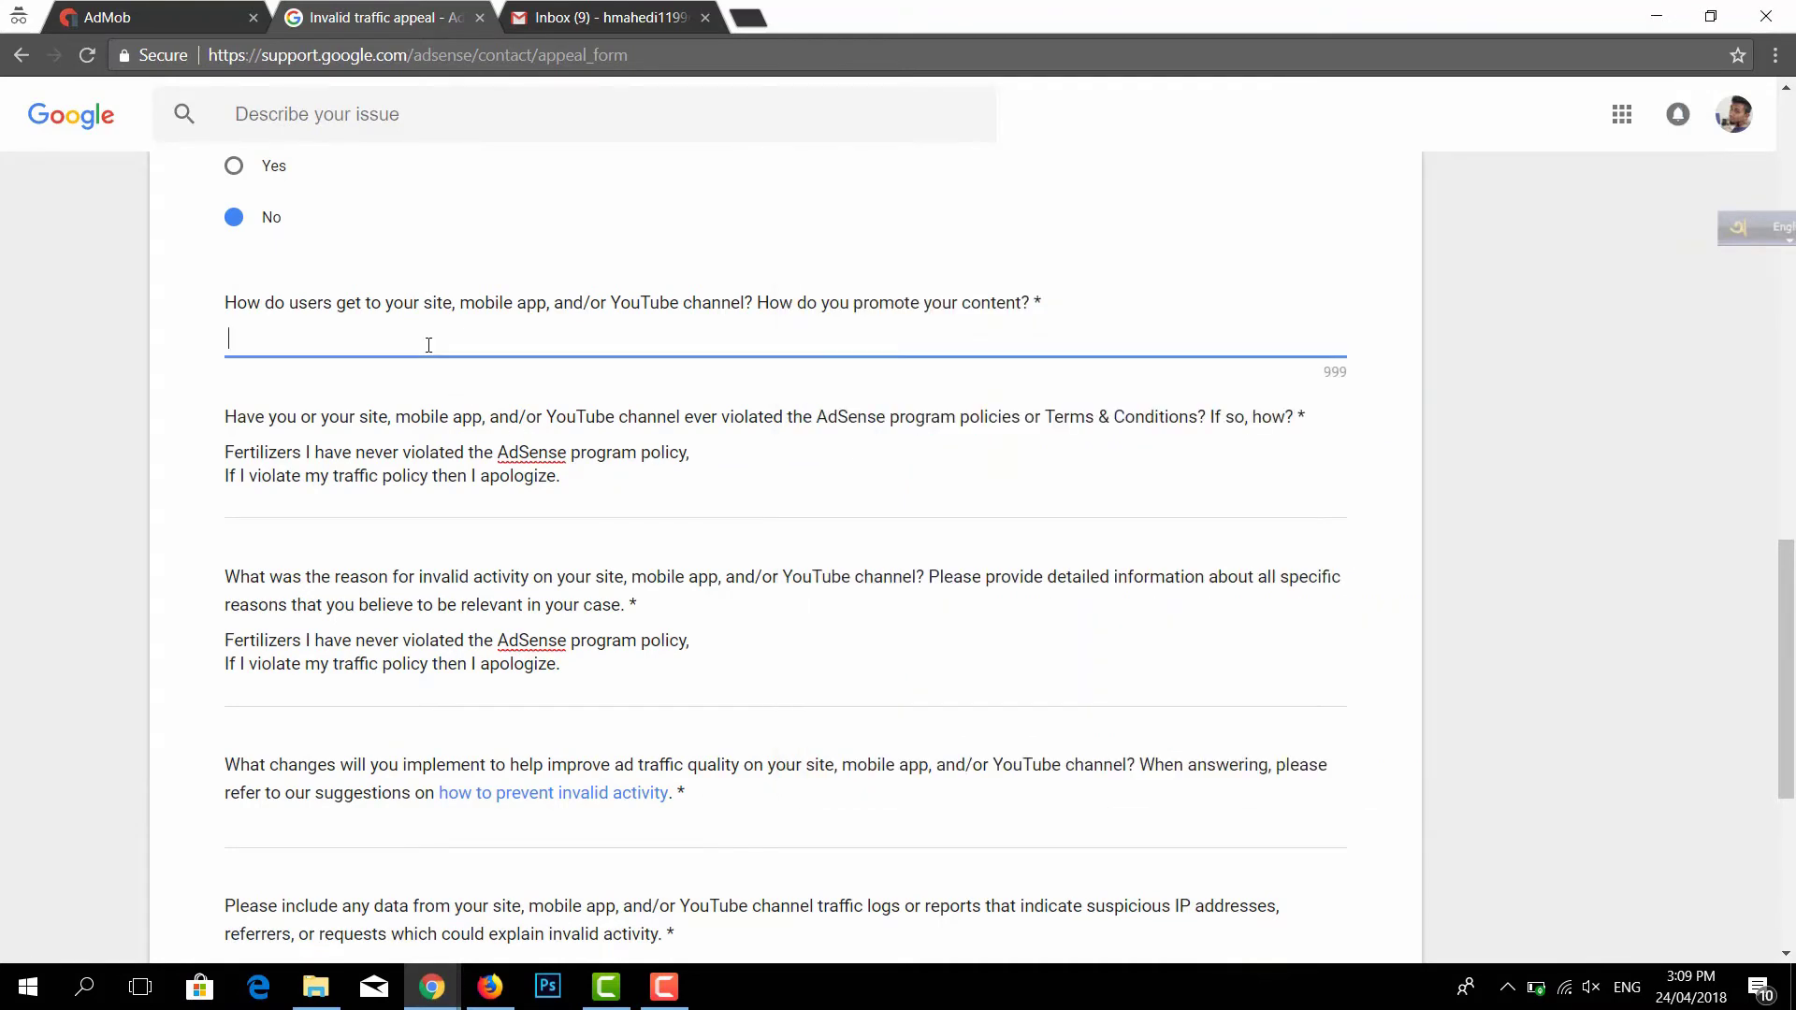
Paste the search-and-social traffic-sources paragraph into the 'How do users get to your site' answer
key("ctrl+v")
scroll(534, 513, "down", 1)
left_click(478, 647)
scroll(616, 754, "up", 1)
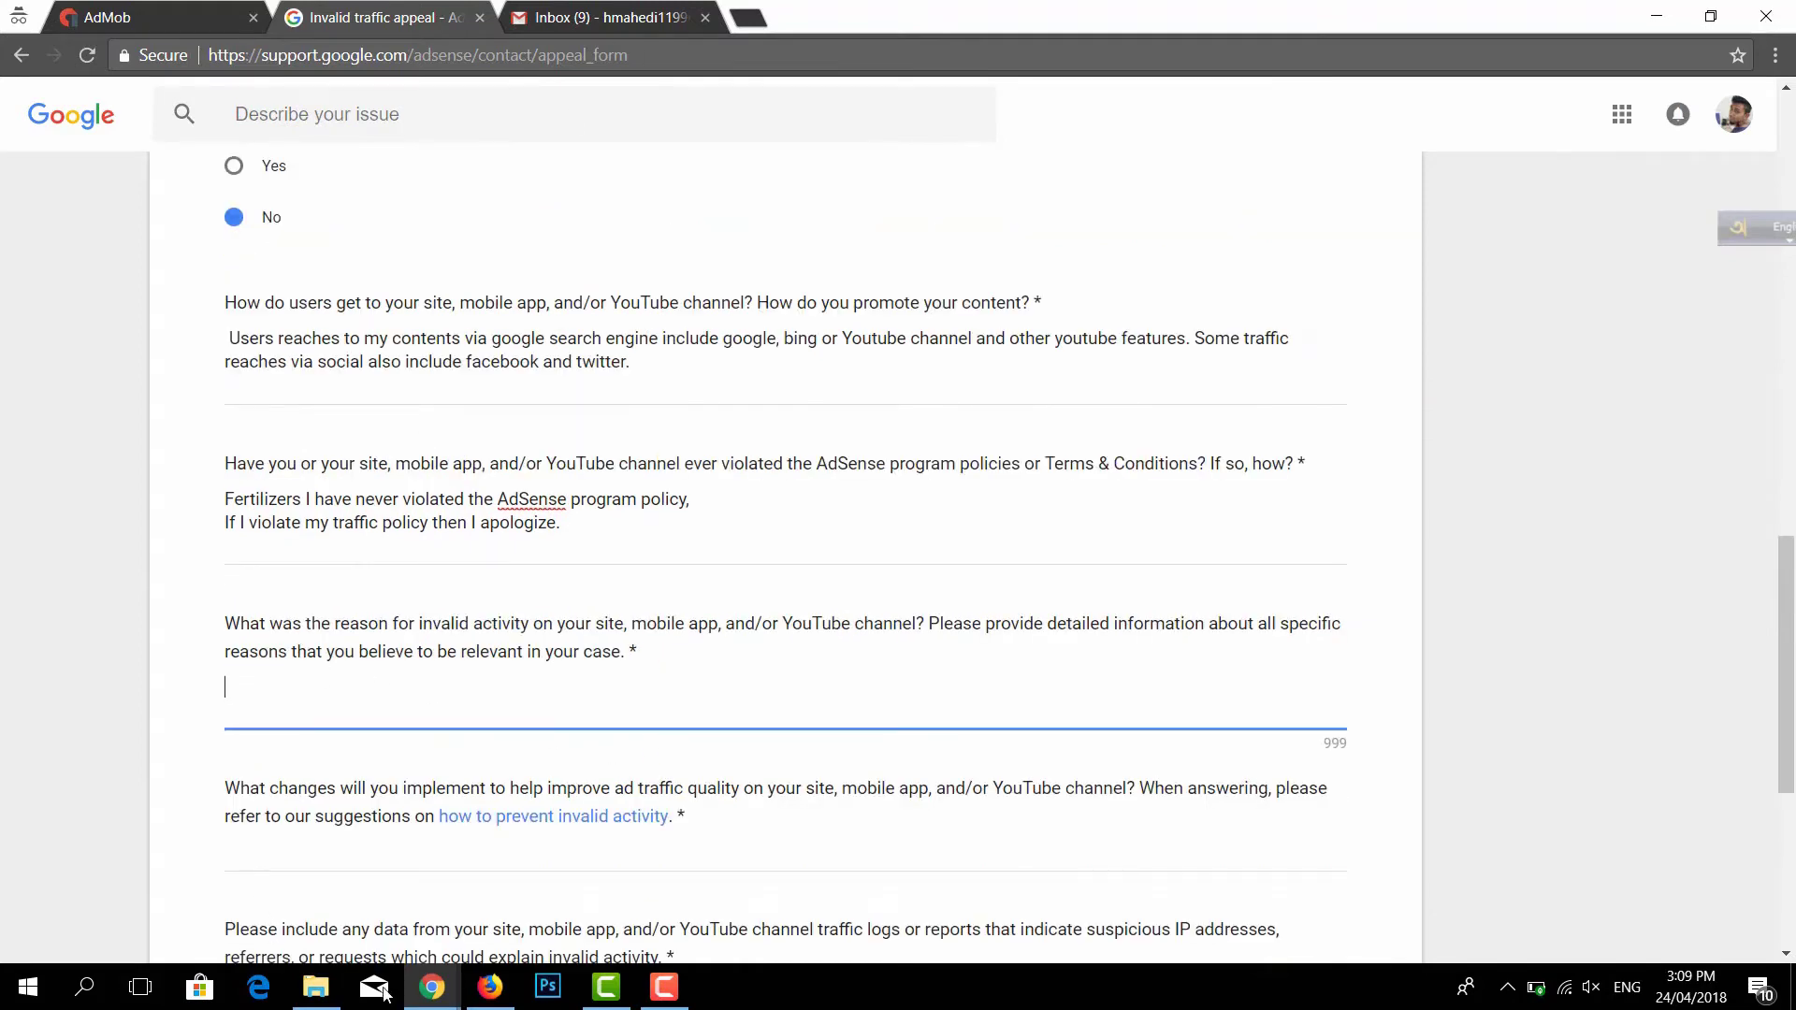
Copy the third paragraph, 'Comes from my Earning Mobile Application', into the invalid-activity reason answer
mouse_move(432, 988)
left_click(655, 894)
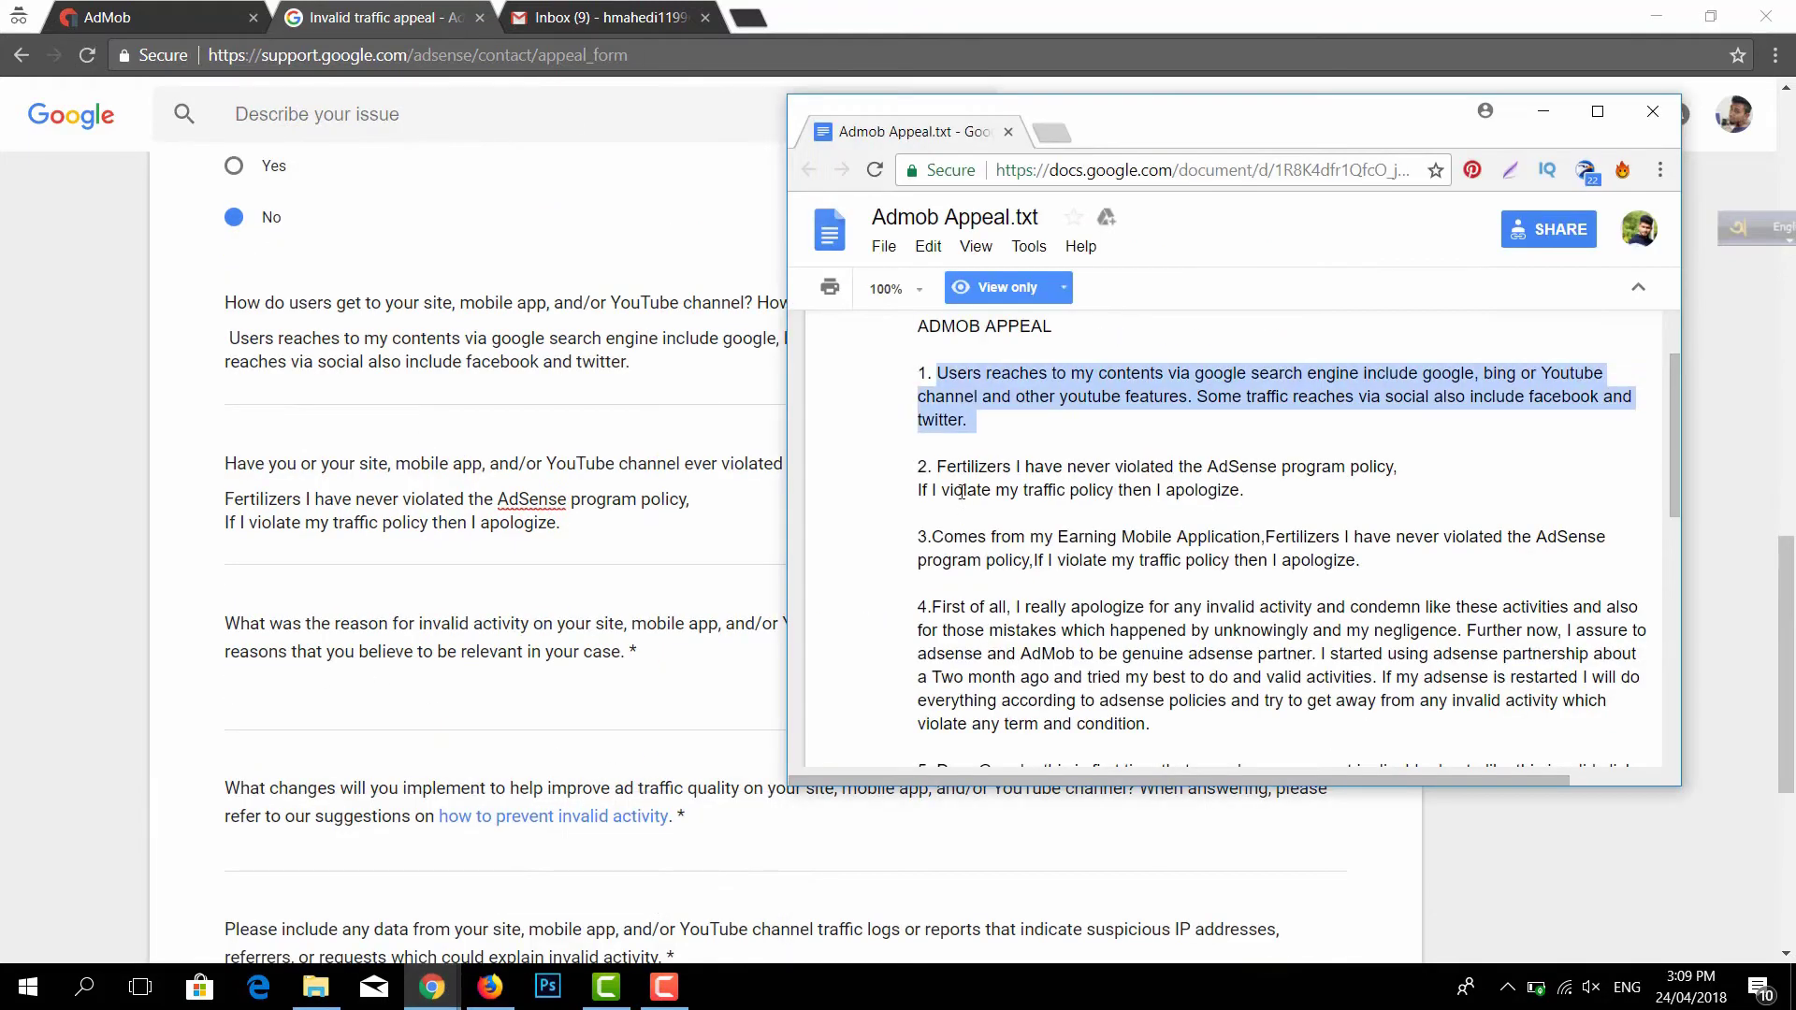
left_click_drag(929, 539, 1376, 572)
key("ctrl+c")
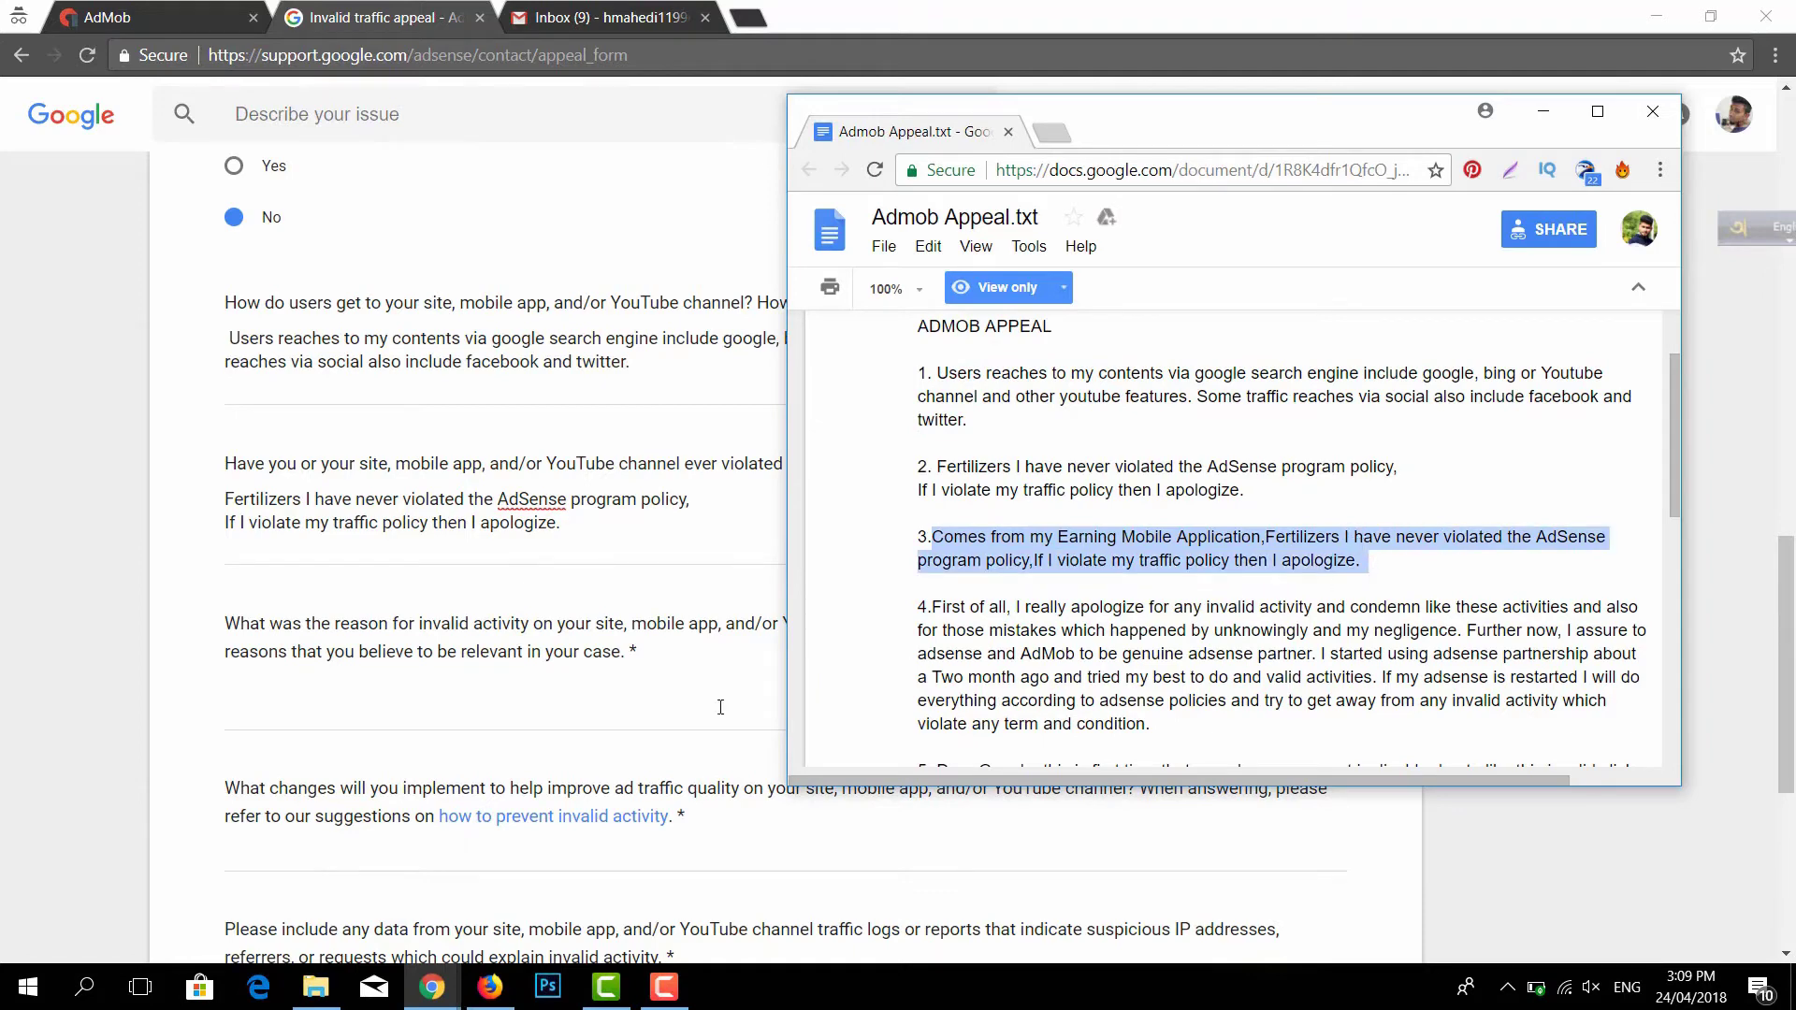
left_click(489, 702)
key("ctrl+v")
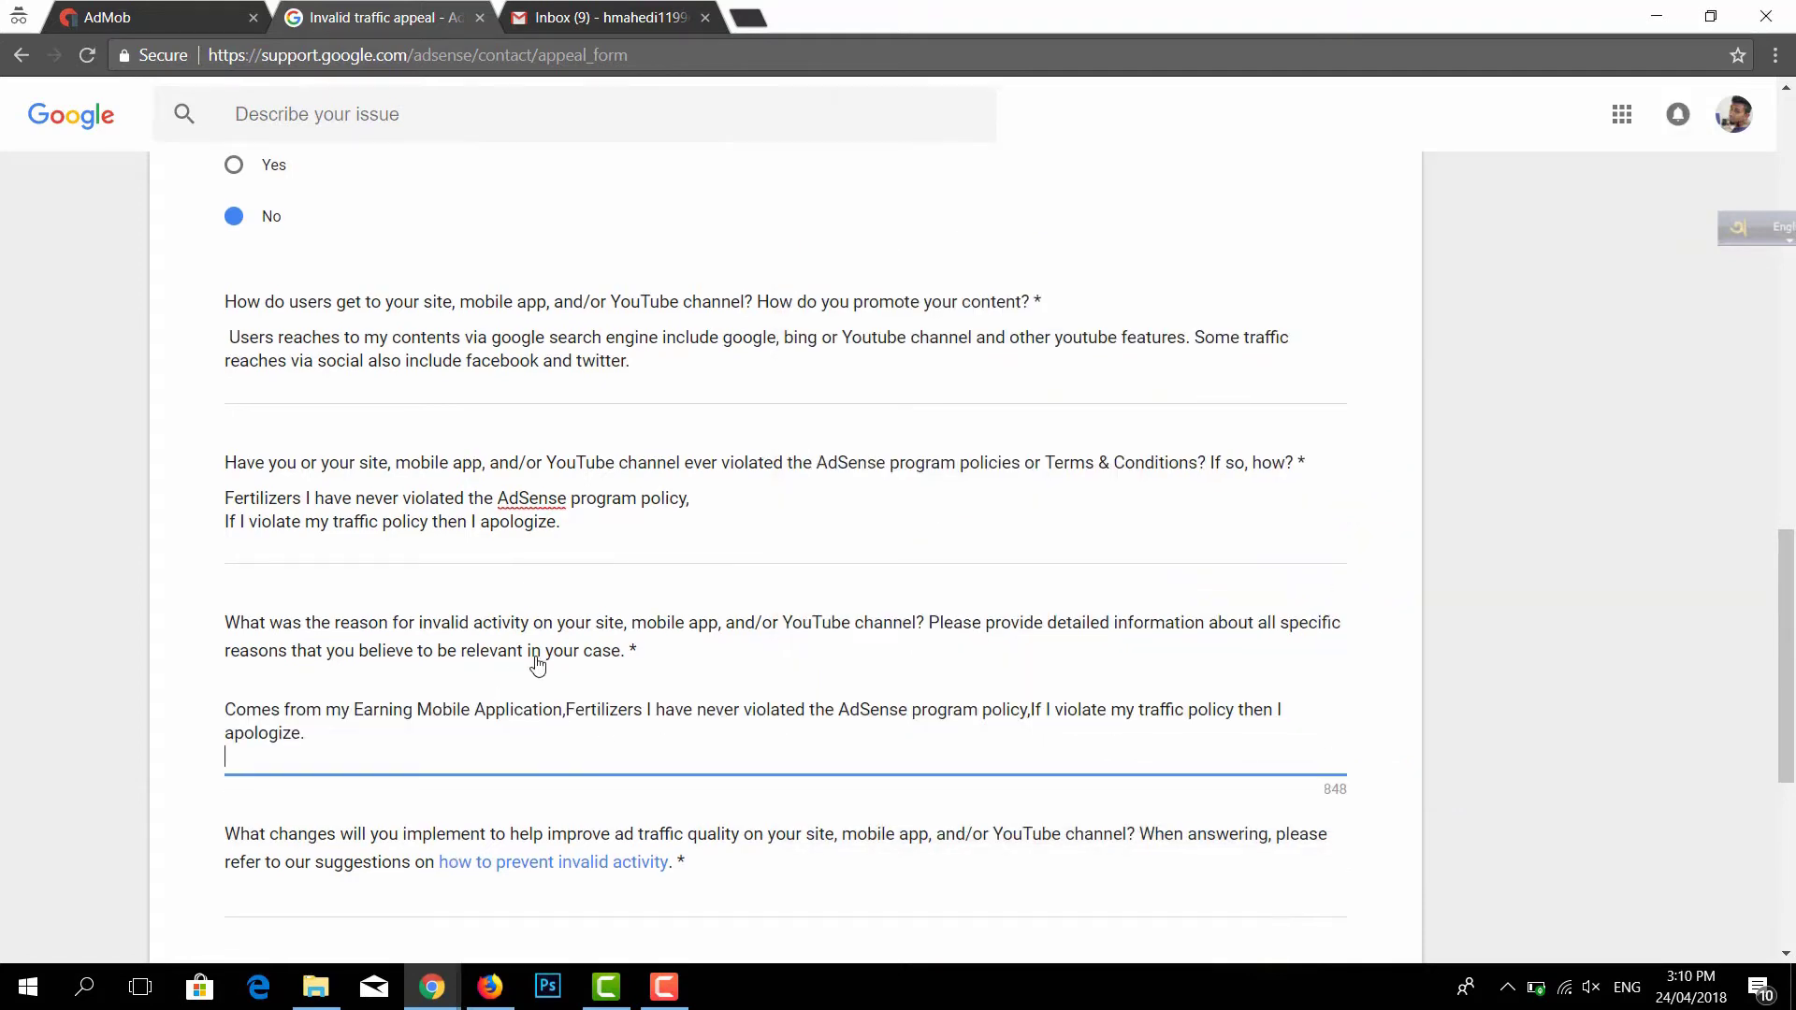
scroll(537, 664, "down", 4)
left_click(518, 544)
Copy the fourth, apology paragraph into the 'What changes' traffic-quality answer
mouse_move(432, 986)
left_click(720, 866)
left_click_drag(933, 606, 1172, 729)
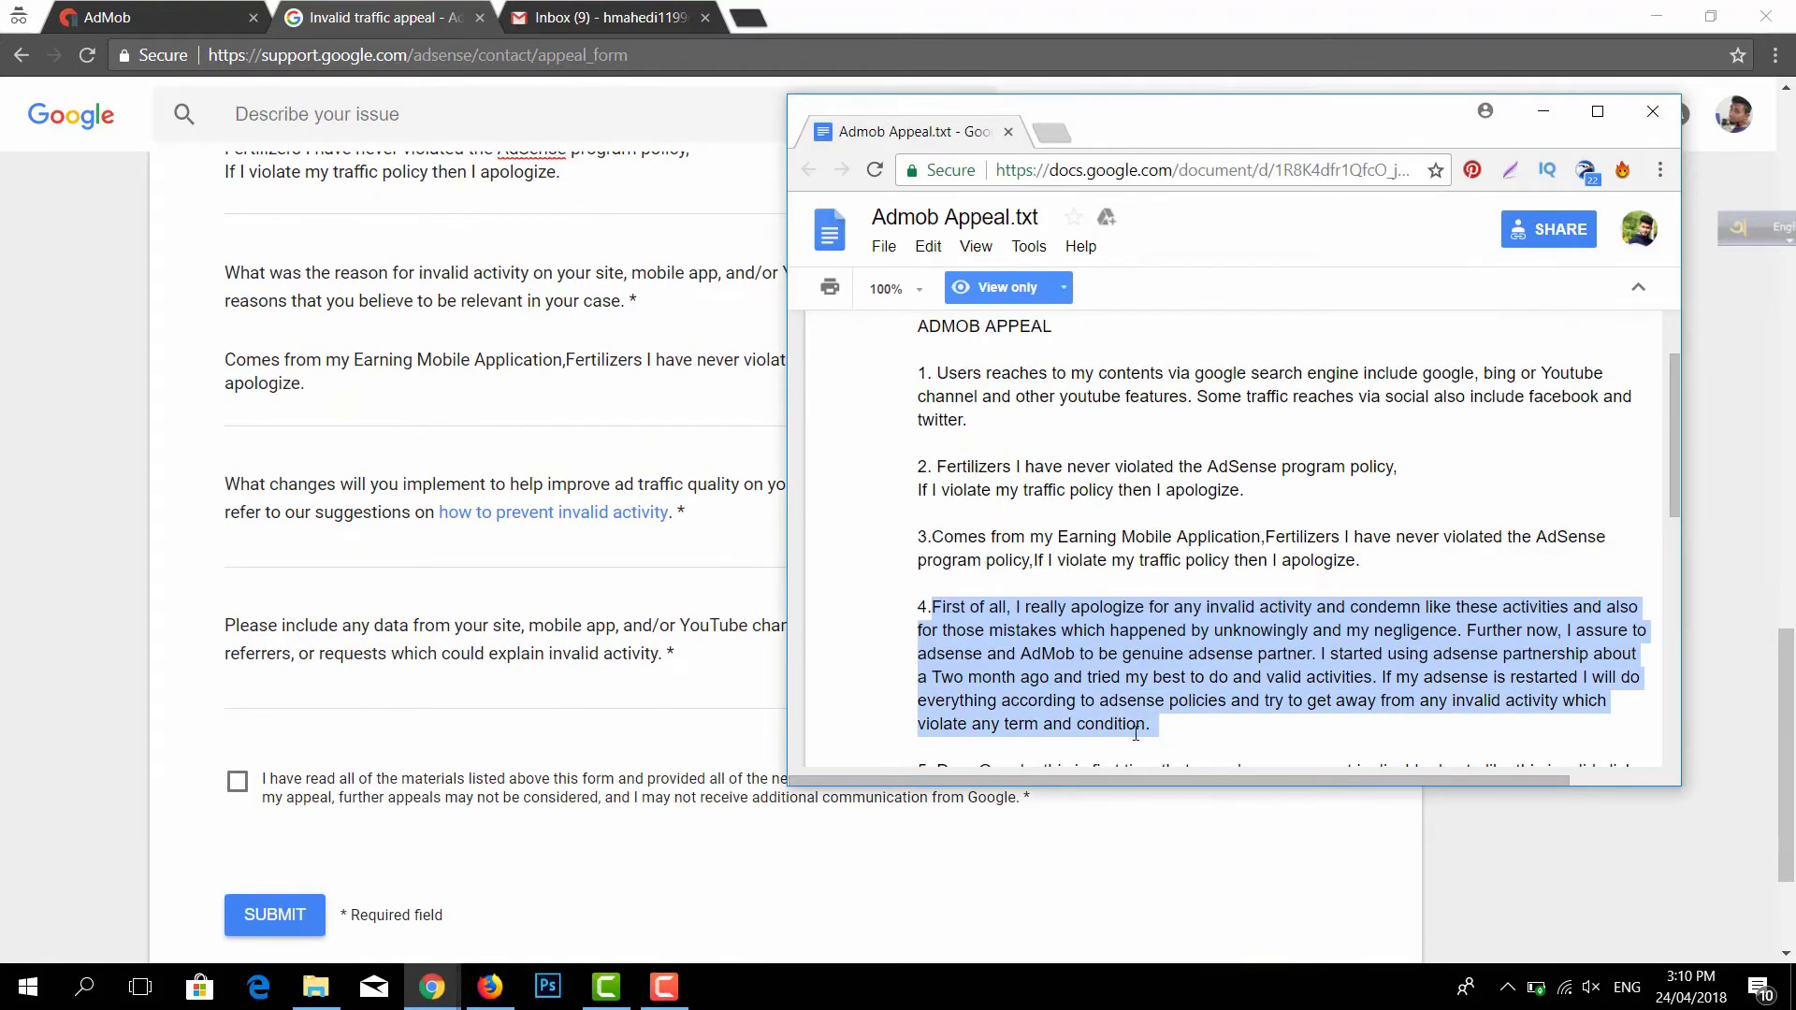
key("ctrl+c")
key("alt+Tab")
key("ctrl+v")
scroll(1095, 588, "down", 3)
Copy the fifth paragraph, beginning 'Dear Google', into the traffic-logs data answer
key("alt+Tab")
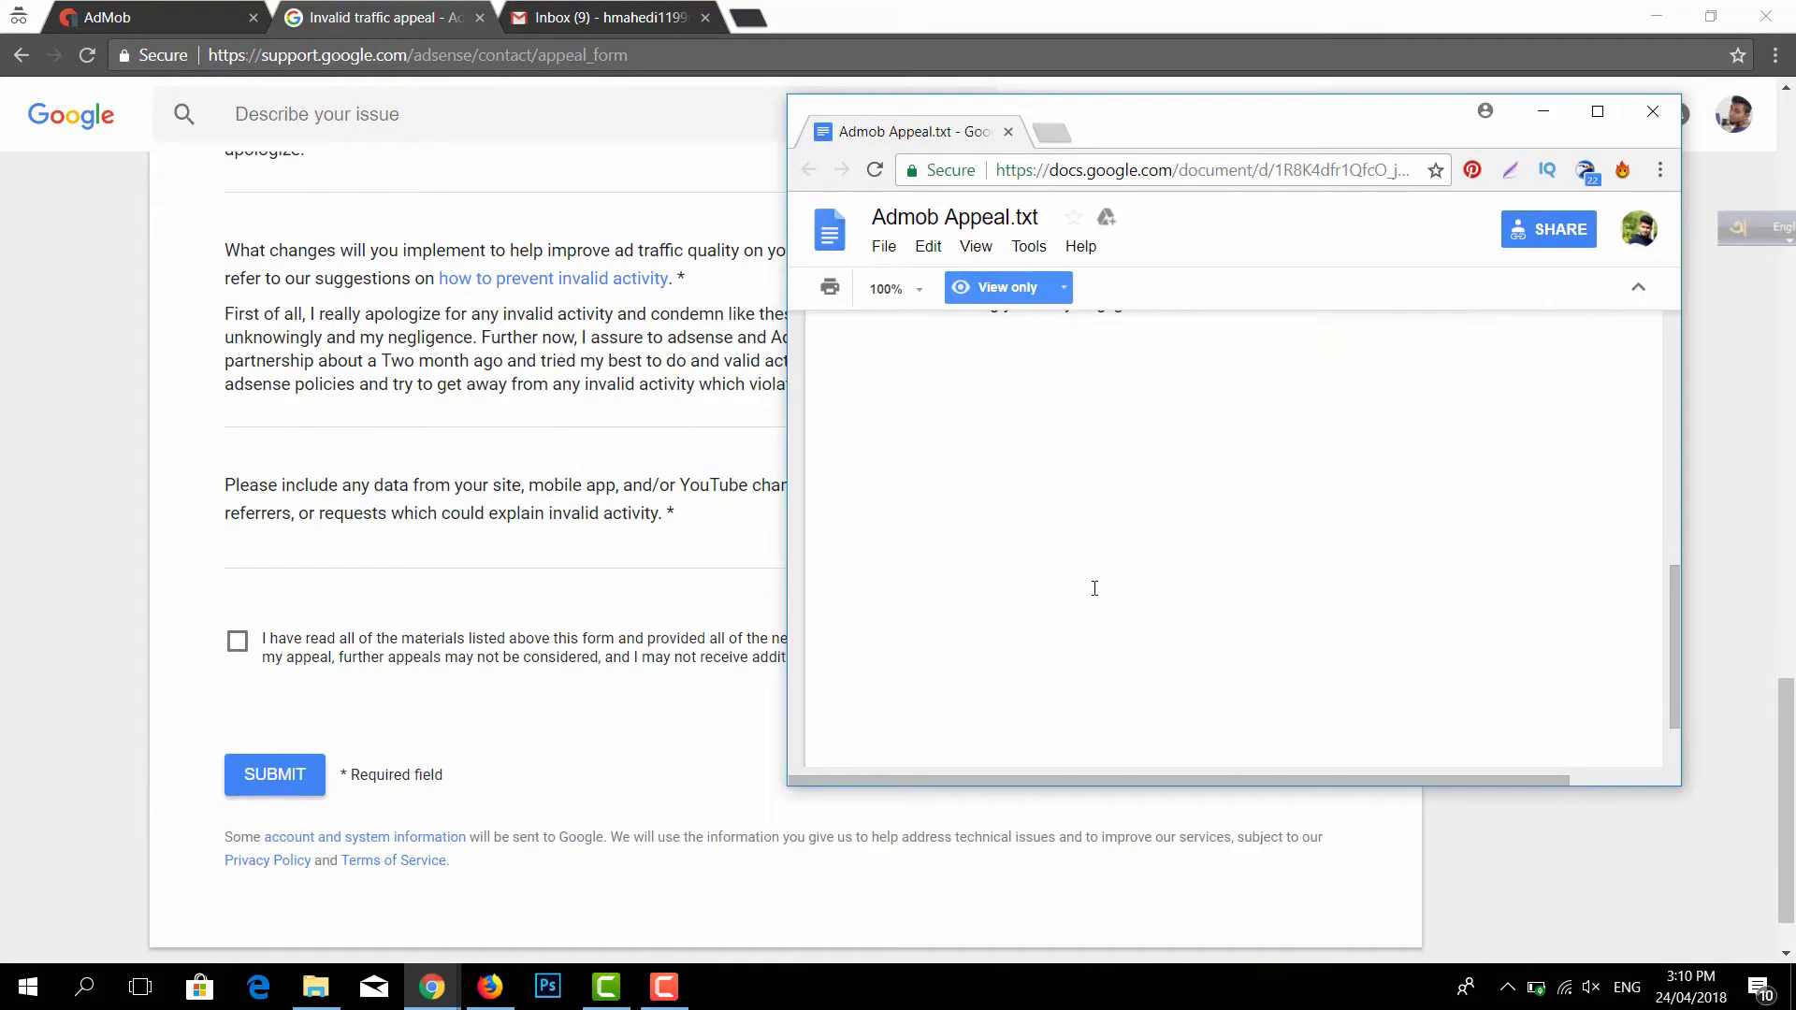
scroll(1095, 587, "up", 5)
left_click_drag(938, 419, 1165, 537)
key("ctrl+c")
key("alt+Tab")
key("Tab")
key("ctrl+v")
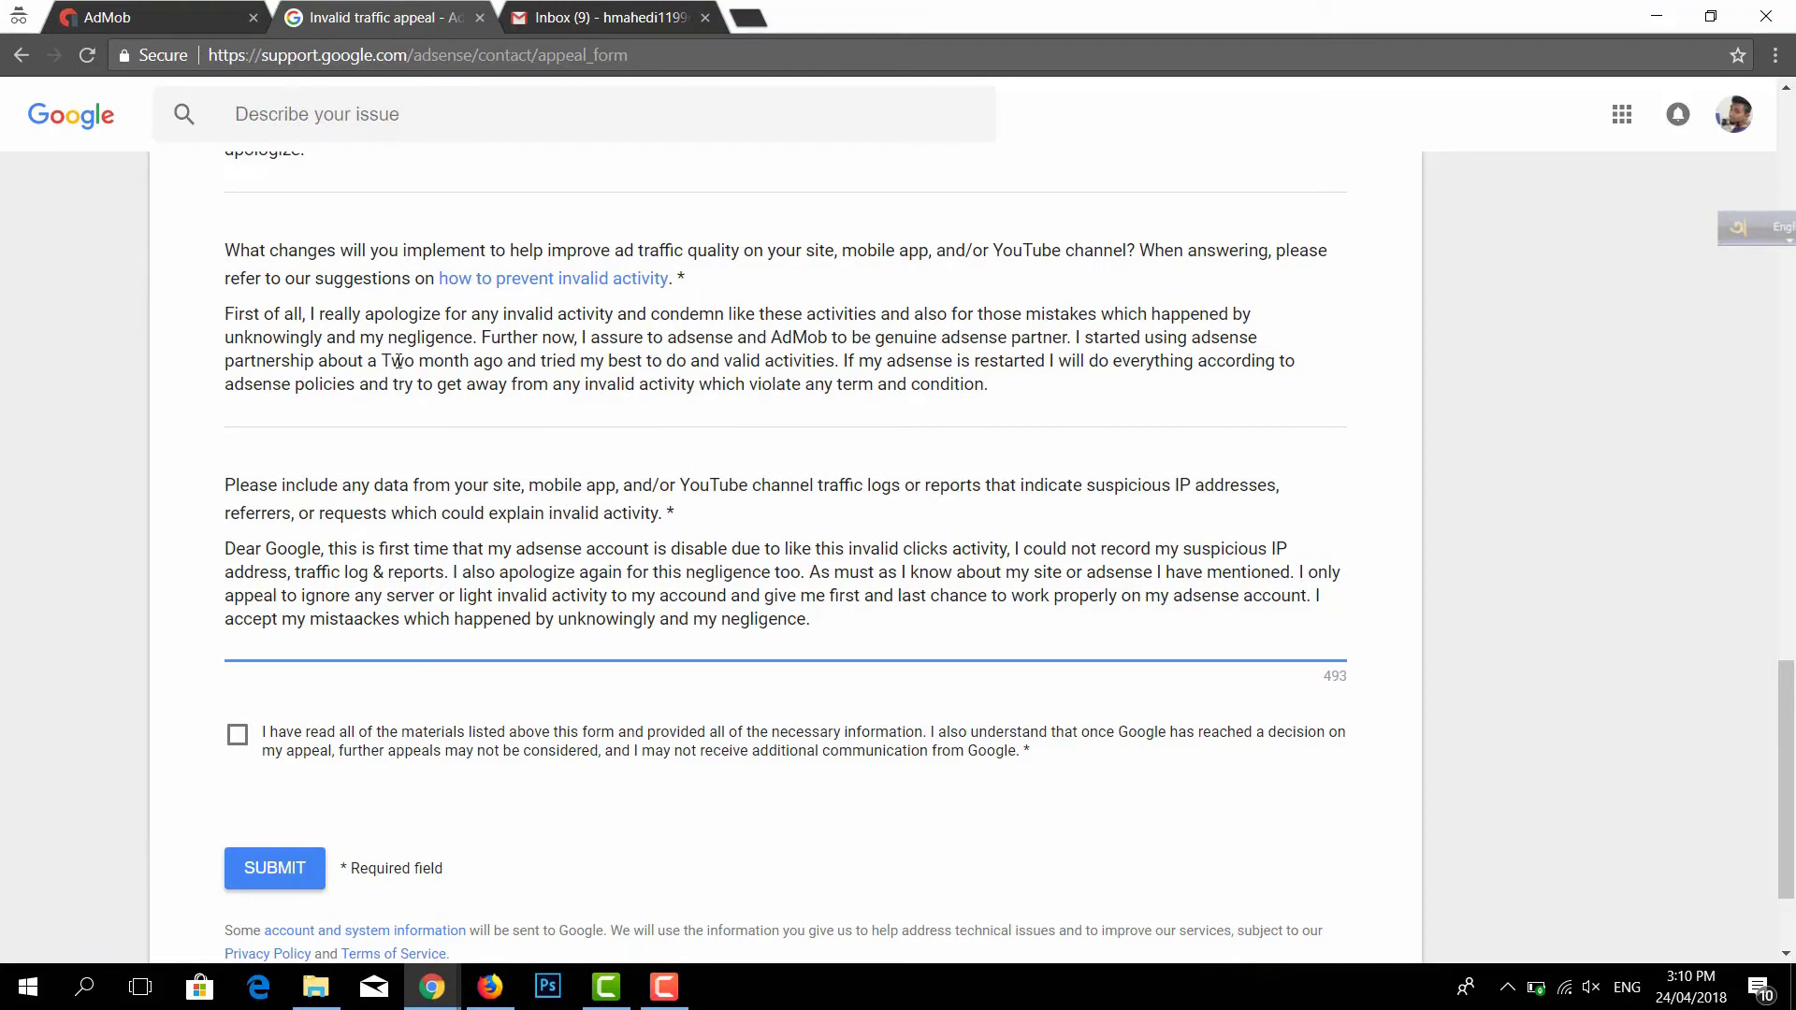
Tick the 'I have read all of the materials' checkbox and review the completed form above SUBMIT
left_click(233, 759)
scroll(250, 754, "down", 2)
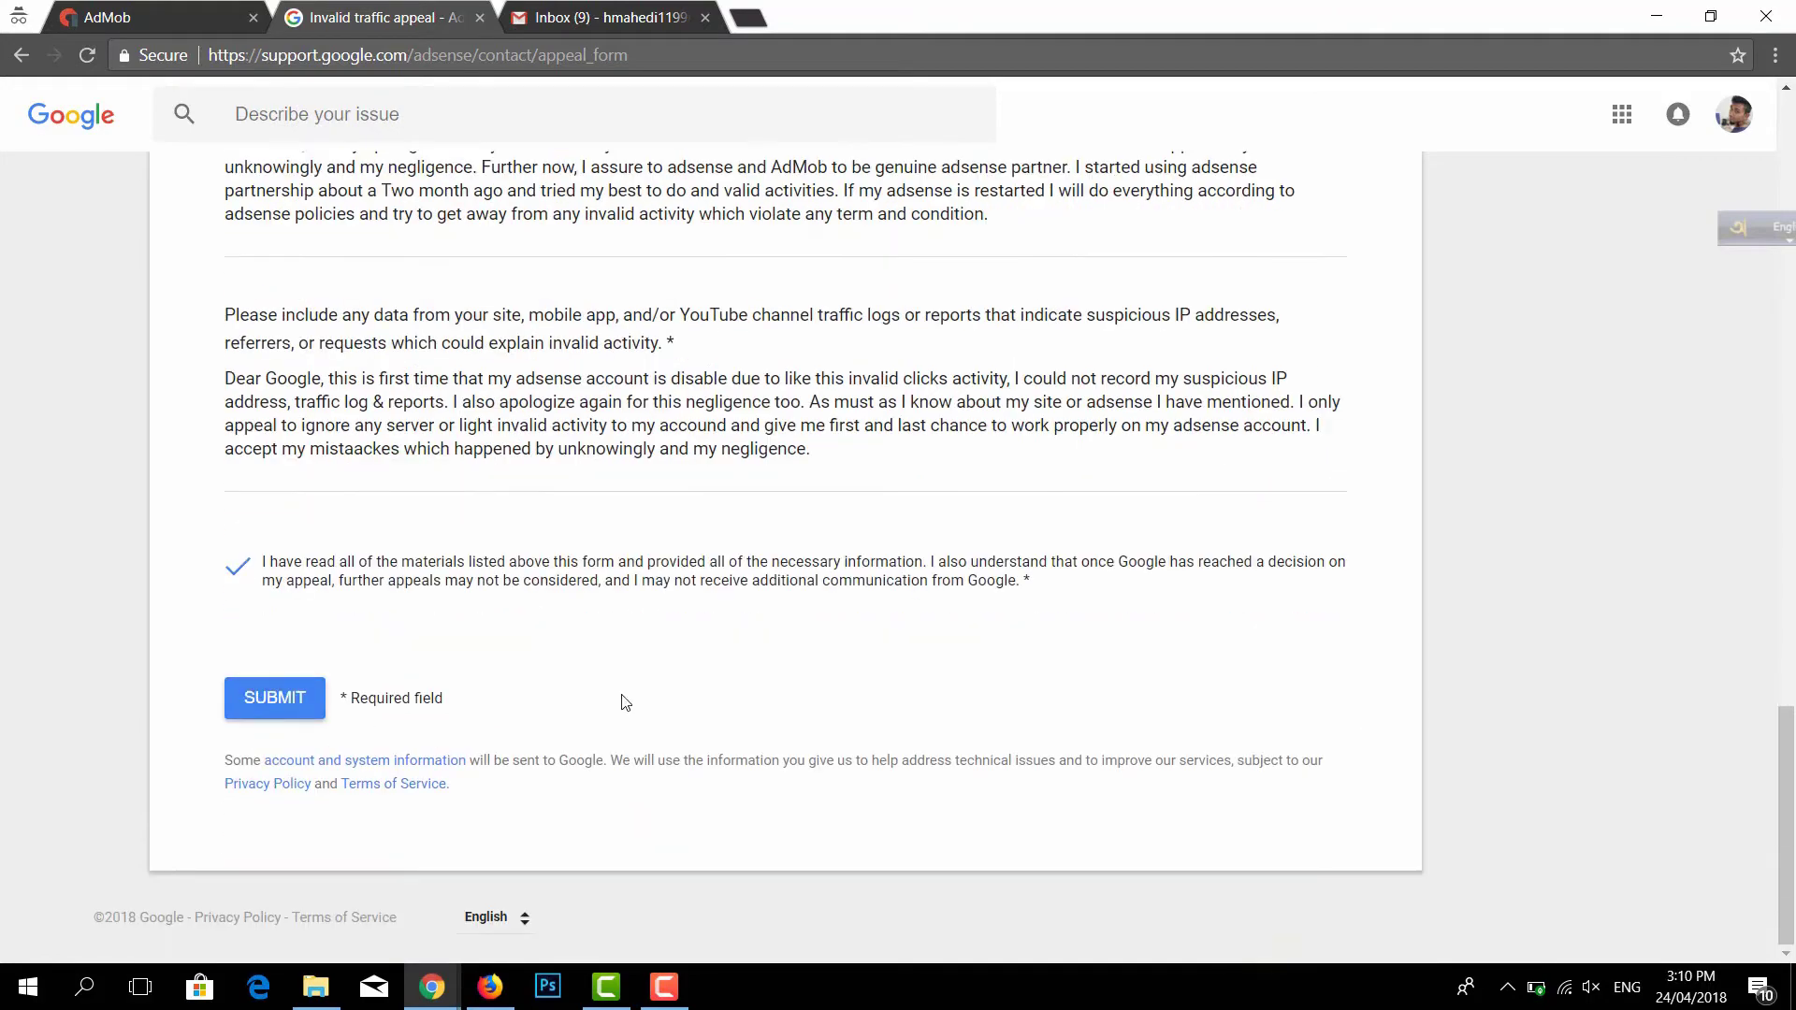
scroll(251, 754, "up", 12)
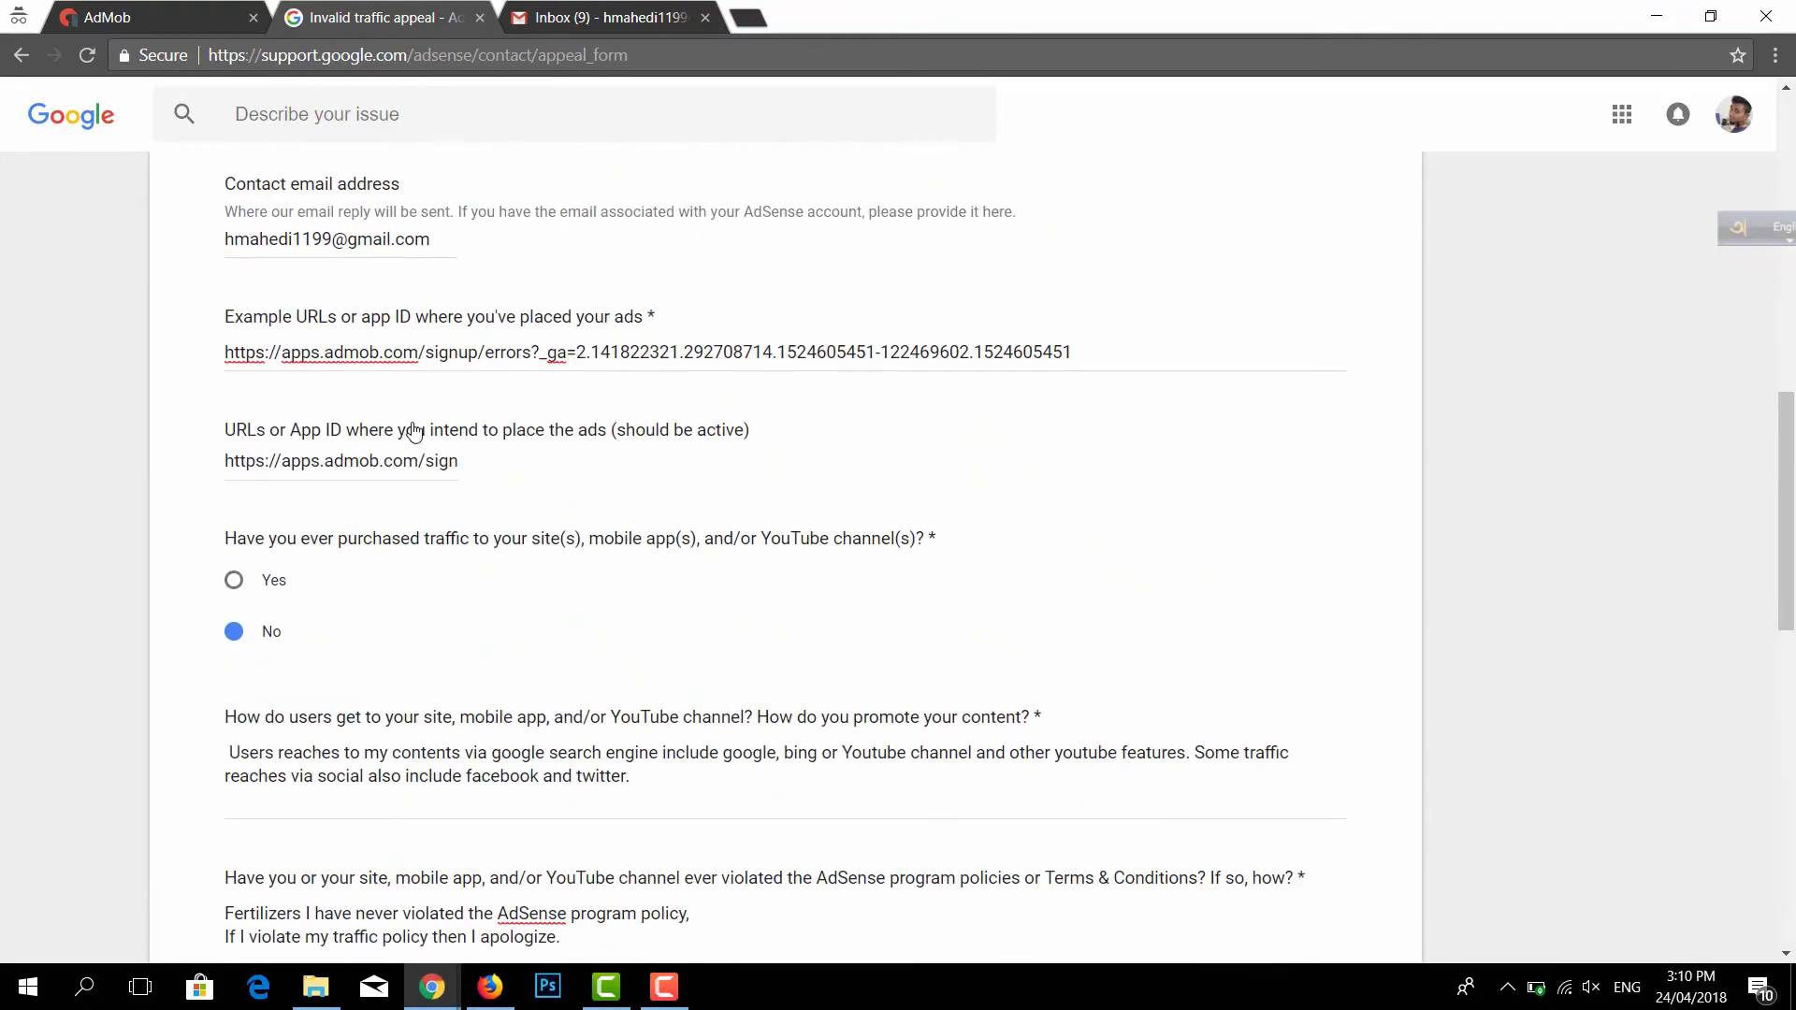
scroll(407, 435, "up", 4)
scroll(571, 472, "up", 4)
scroll(553, 430, "down", 10)
scroll(487, 477, "down", 12)
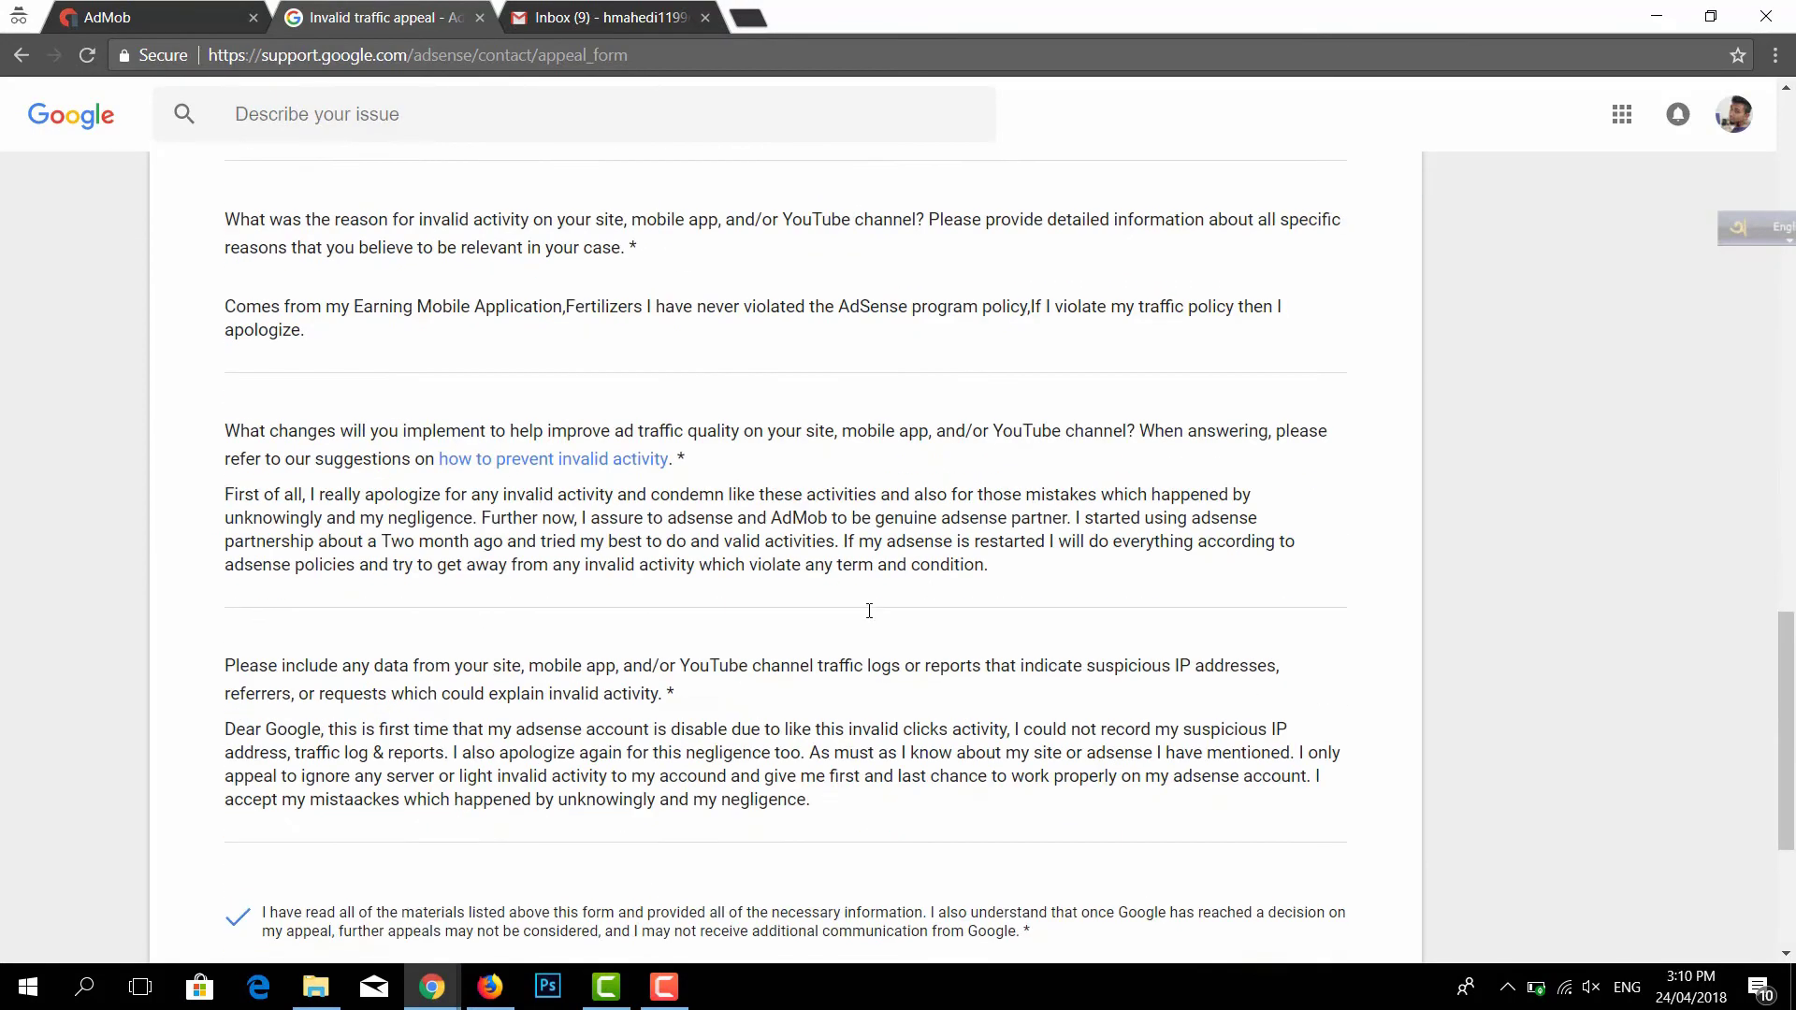
scroll(730, 400, "up", 4)
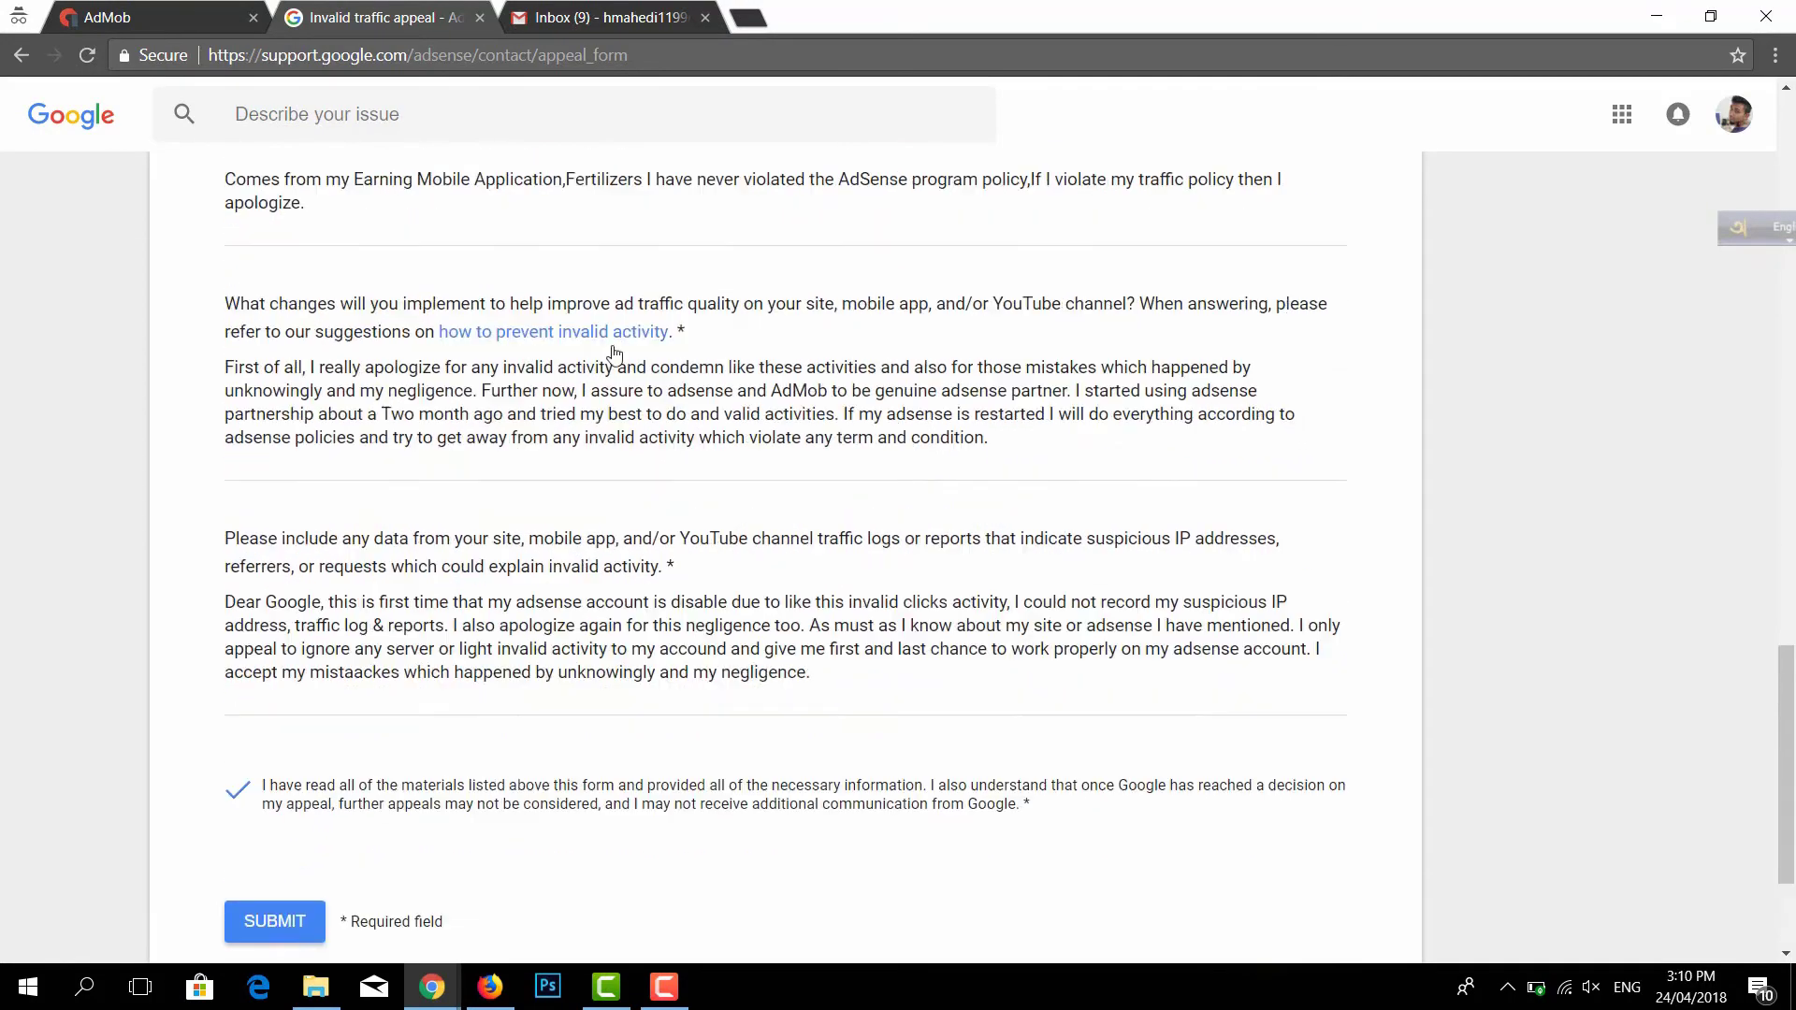
scroll(592, 673, "down", 3)
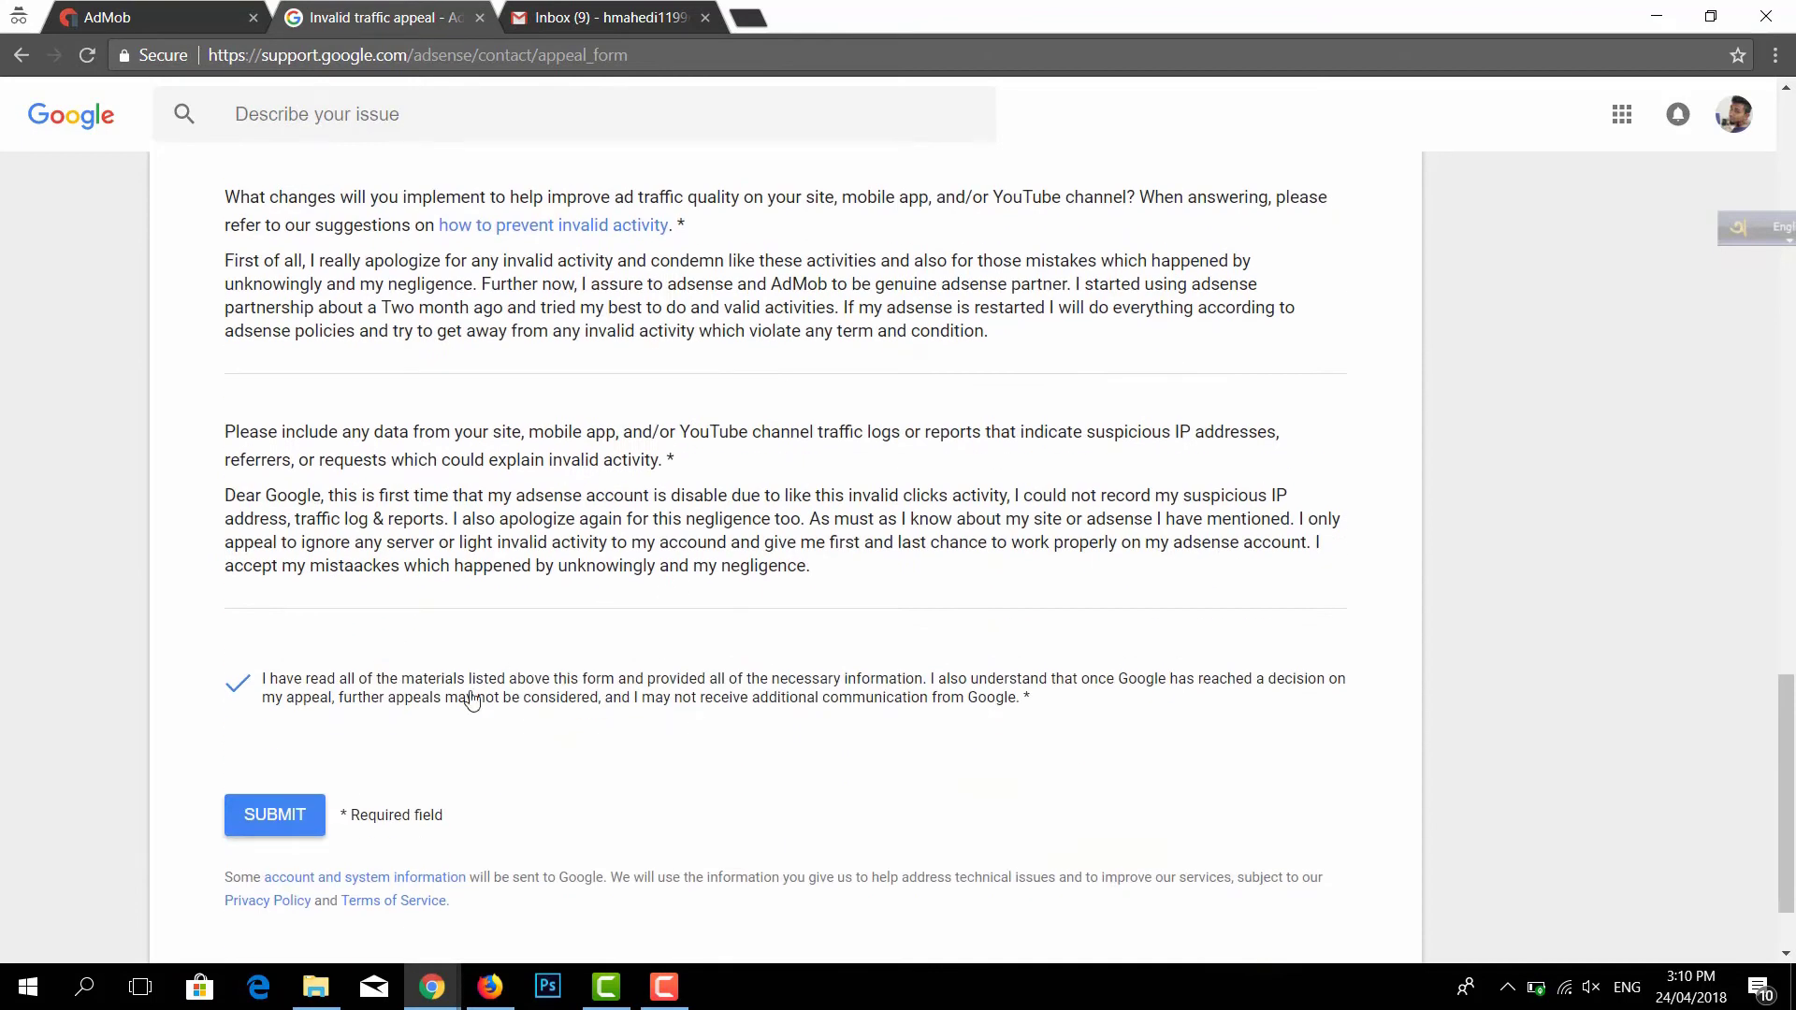